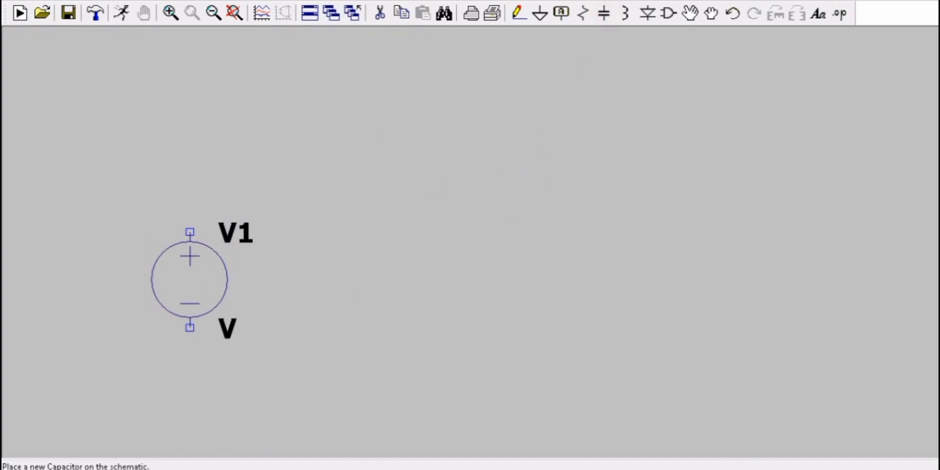
# Place a horizontal capacitor above and to the right of V1, and a vertical resistor farther right, level with the source.
pyautogui.click(604, 13)
pyautogui.hotkey('ctrl', 'r')
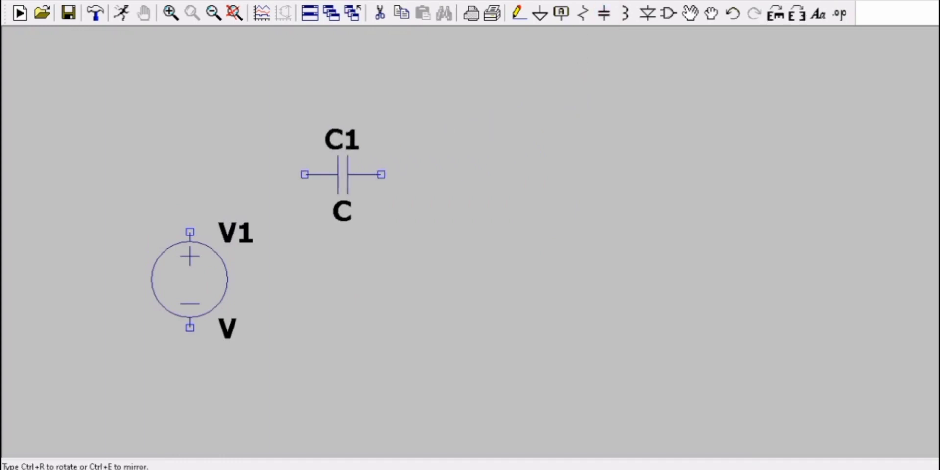
pyautogui.click(343, 193)
pyautogui.press('Escape')
pyautogui.press('r')
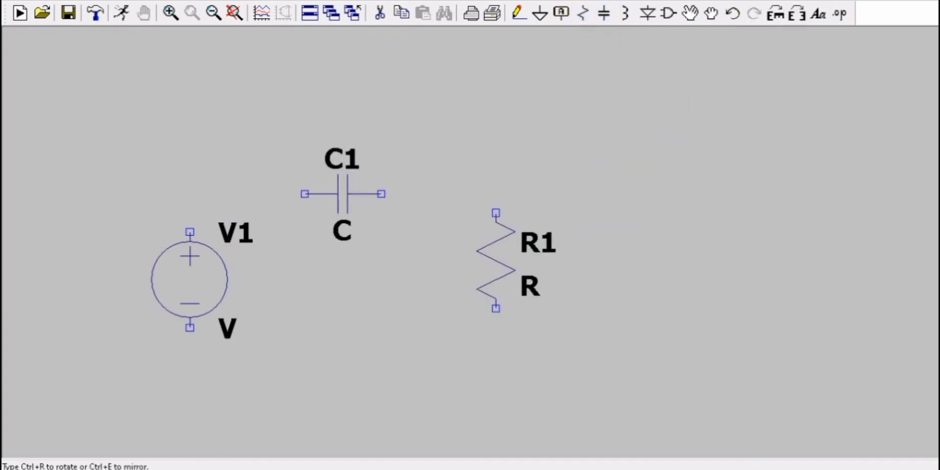
pyautogui.click(485, 267)
pyautogui.press('Escape')
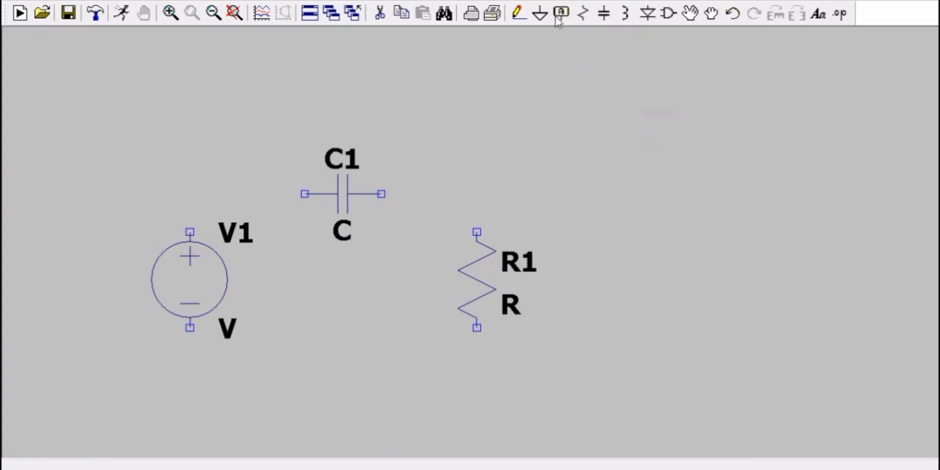
# Wire the positive terminal of V1 through C1 to the upper end of R1.
pyautogui.press('F3')
pyautogui.click(190, 232)
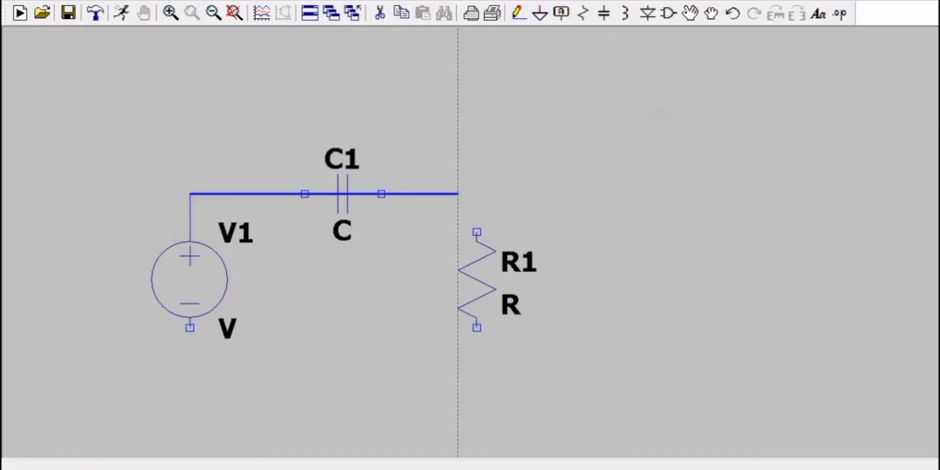
pyautogui.click(476, 232)
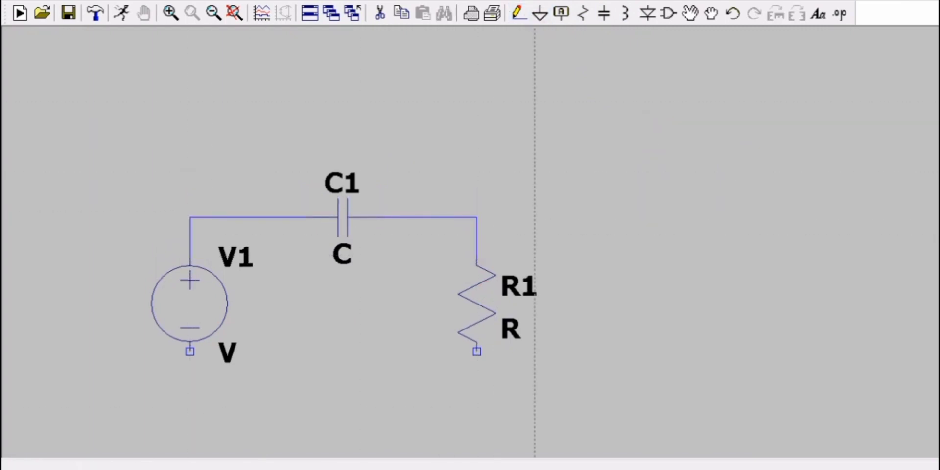
pyautogui.click(380, 393)
pyautogui.press('Escape')
pyautogui.press('Escape')
pyautogui.moveTo(422, 428); pyautogui.dragTo(448, 171)
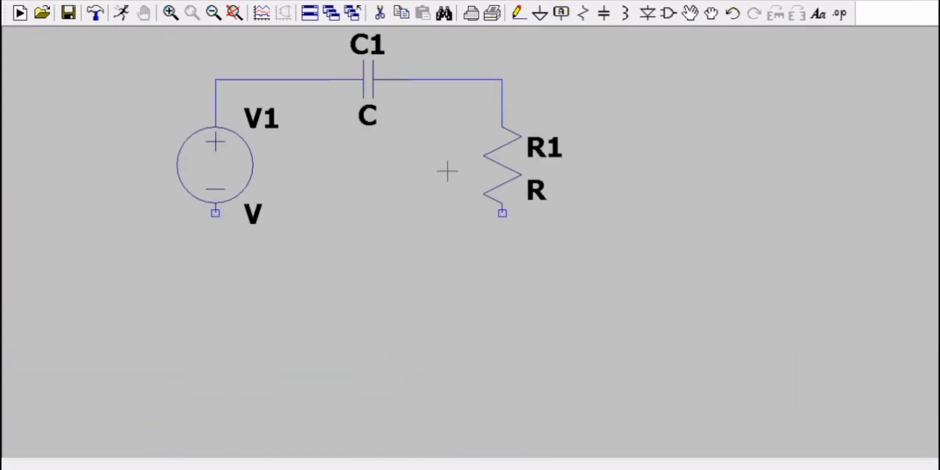
# Place one ground symbol below V1 and another below R1.
pyautogui.click(540, 14)
pyautogui.click(238, 313)
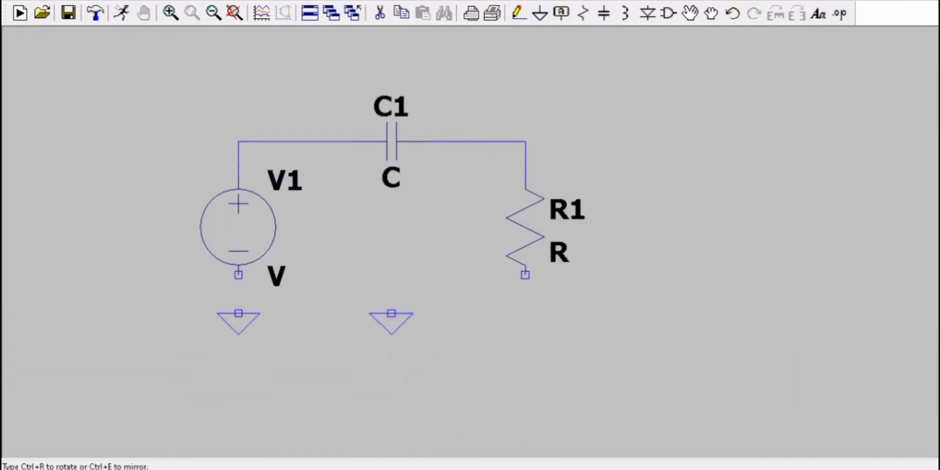
pyautogui.click(525, 313)
pyautogui.press('Escape')
pyautogui.moveTo(526, 277); pyautogui.dragTo(542, 246)
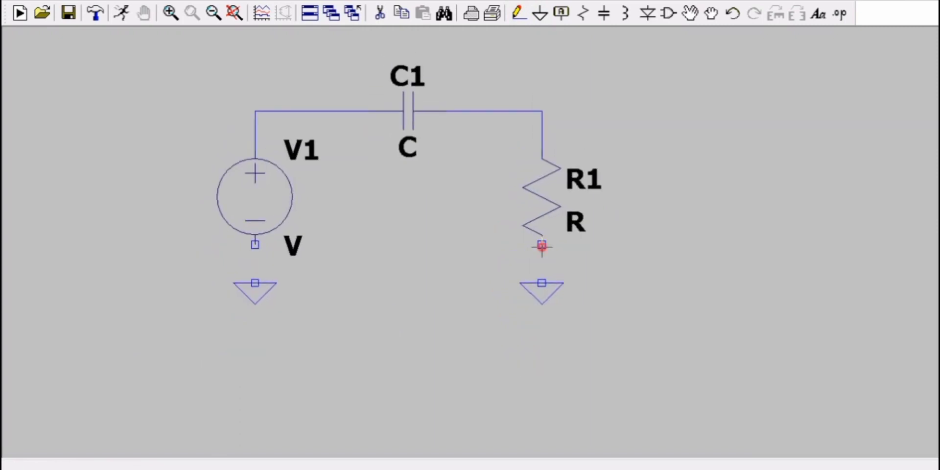
# Wire the lower ends of R1 and V1 to the ground symbols beneath them.
pyautogui.press('F3')
pyautogui.click(542, 247)
pyautogui.click(542, 283)
pyautogui.click(255, 245)
pyautogui.click(255, 283)
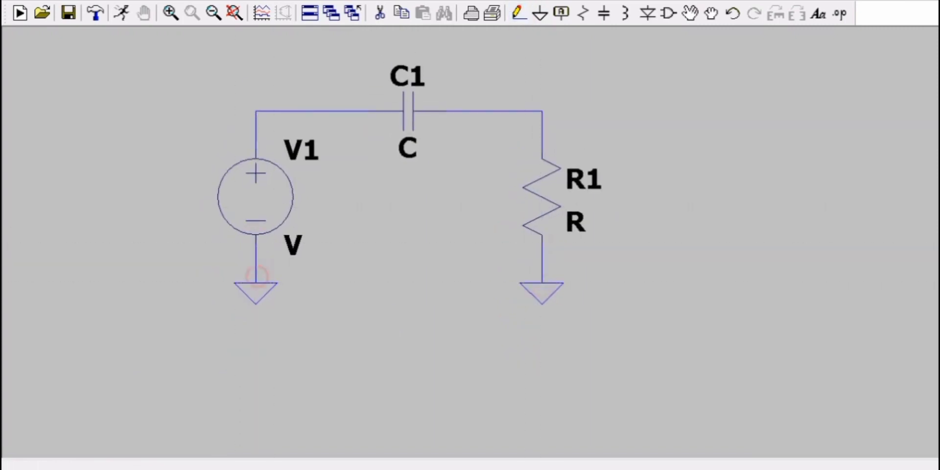
# Place an output-type net label named Vout to the right of R1, level with the upper wire.
pyautogui.click(561, 14)
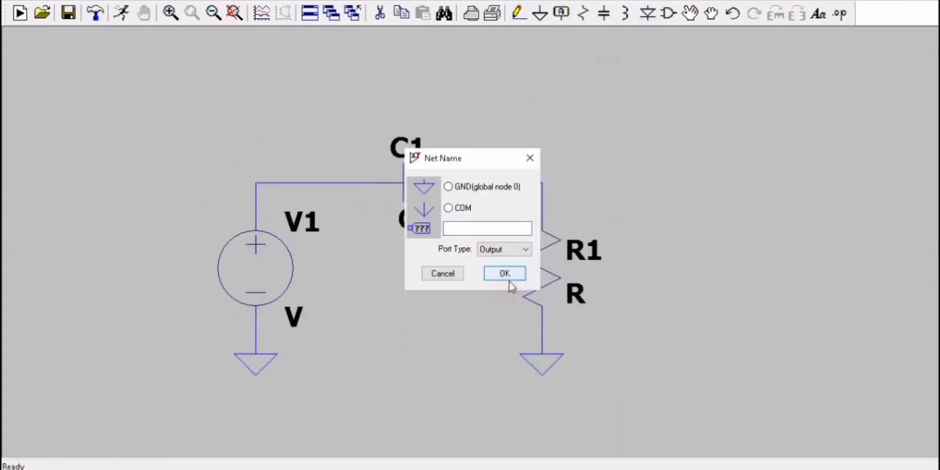
pyautogui.click(492, 230)
pyautogui.write('Vo')
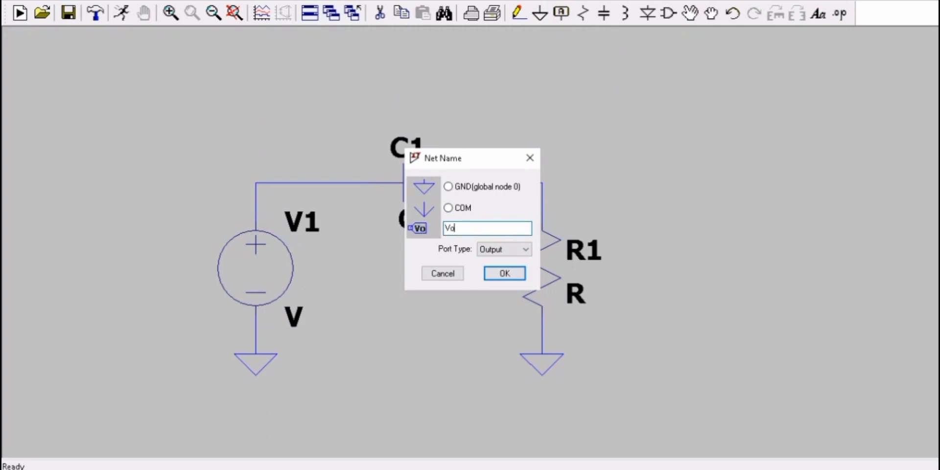
pyautogui.write('ut')
pyautogui.click(517, 273)
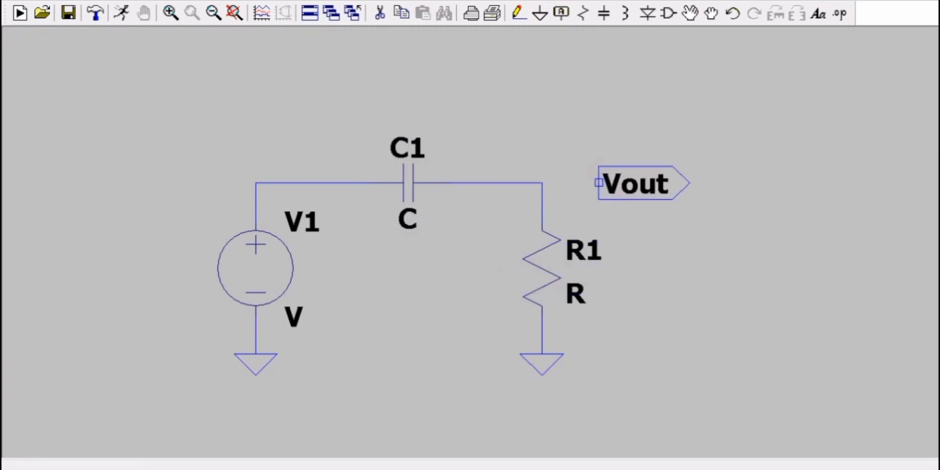
pyautogui.click(599, 183)
pyautogui.press('Escape')
# Wire the Vout label to the node between C1 and R1.
pyautogui.click(520, 13)
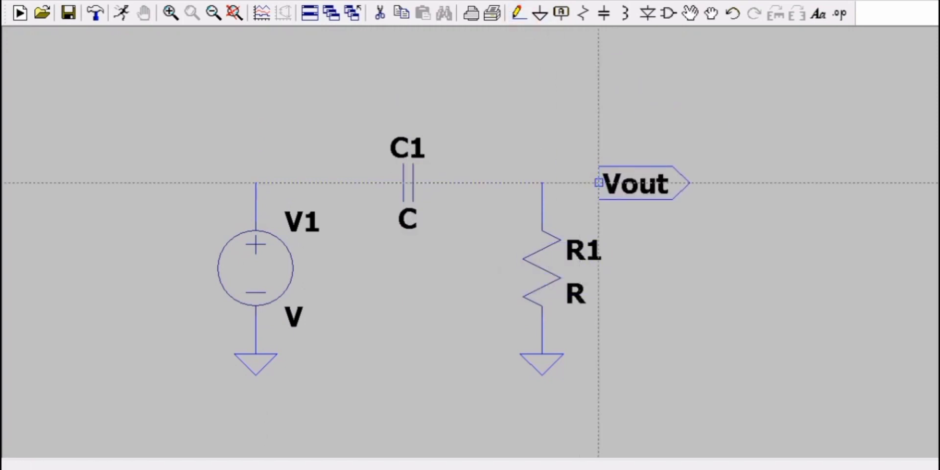
pyautogui.click(598, 183)
pyautogui.click(542, 183)
pyautogui.press('Escape')
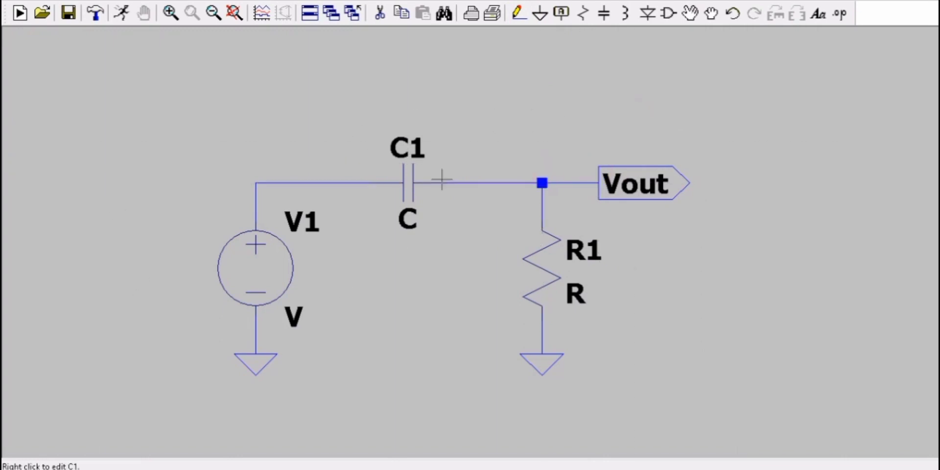
# Set the value of C1 to 1m and the value of R1 to 30k.
pyautogui.rightClick(408, 219)
pyautogui.press('Return')
pyautogui.rightClick(577, 295)
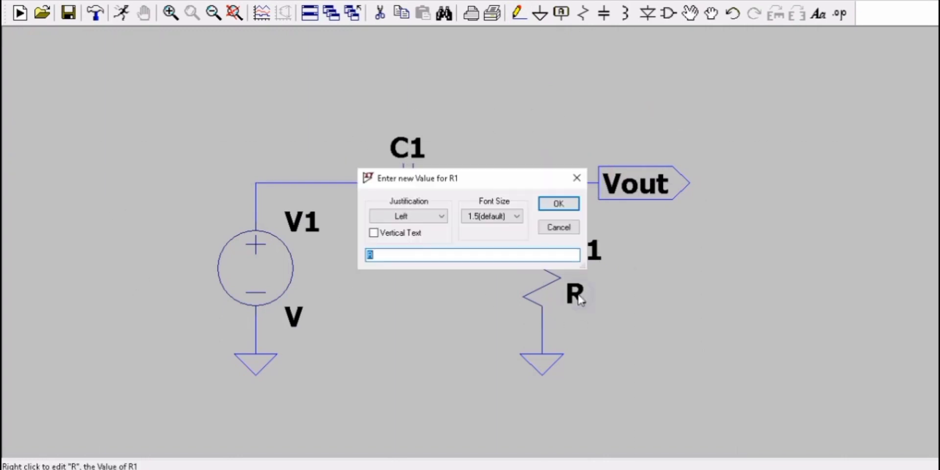
pyautogui.press('Return')
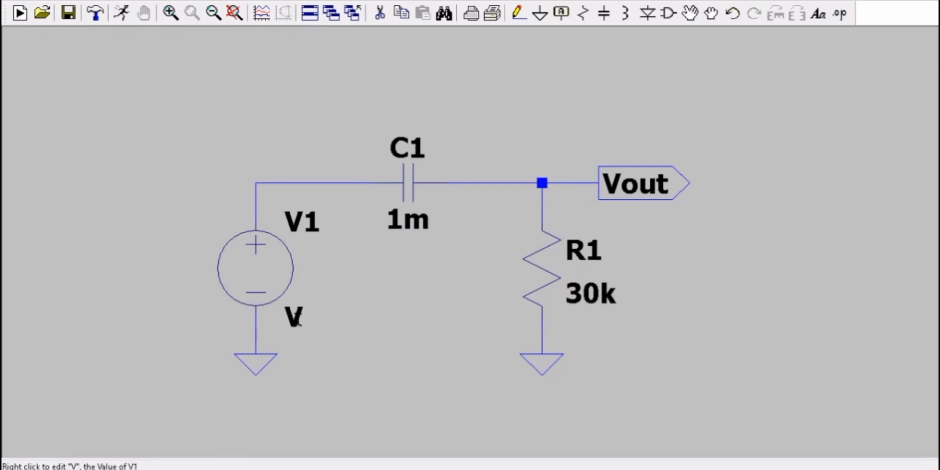
# Configure V1 as a sine source with DC offset 0 V, amplitude 5 V and frequency 0.1 Hz.
pyautogui.rightClick(294, 317)
pyautogui.click(547, 230)
pyautogui.rightClick(252, 251)
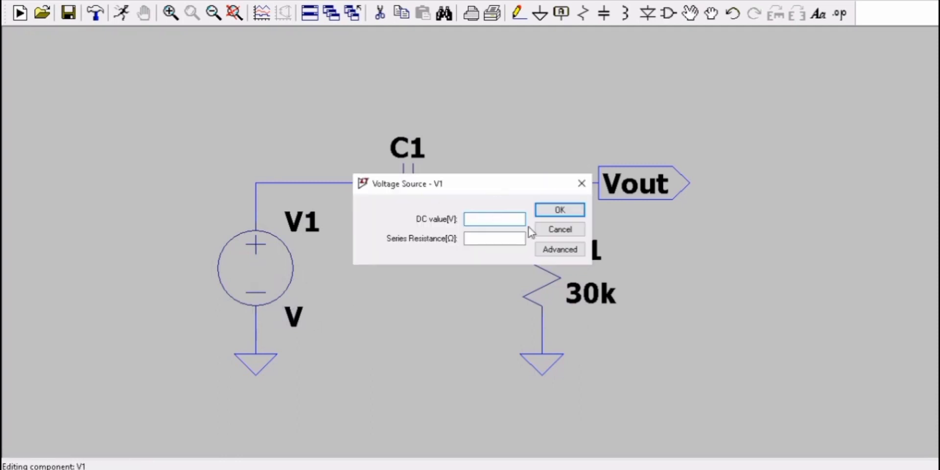
pyautogui.click(558, 252)
pyautogui.click(366, 128)
pyautogui.click(437, 222)
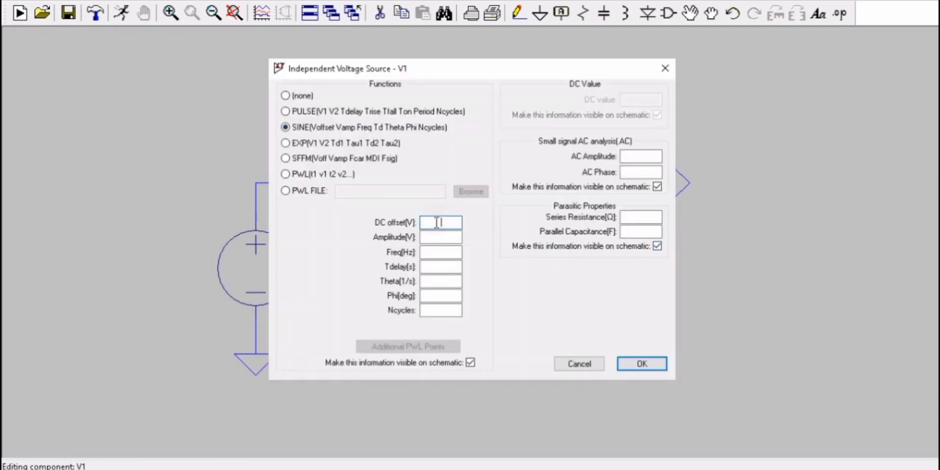
pyautogui.write('0')
pyautogui.click(436, 237)
pyautogui.write('5')
pyautogui.click(437, 252)
pyautogui.write('0')
pyautogui.press('Return')
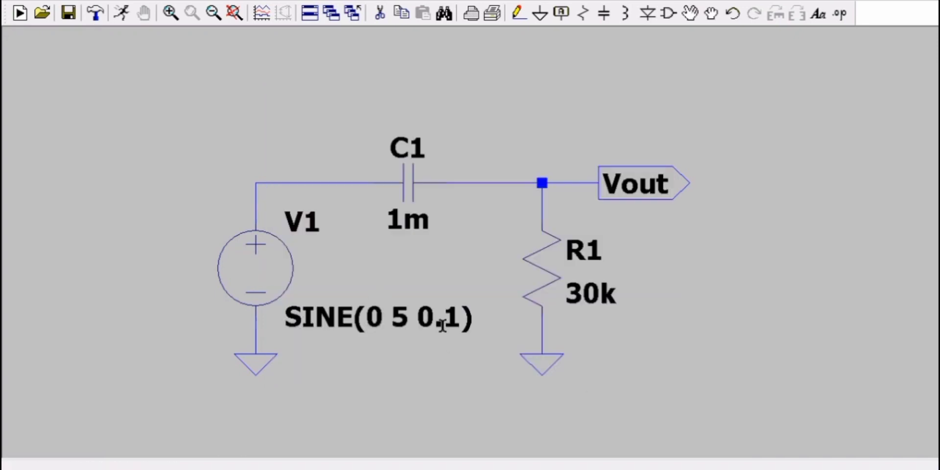
# Place a second voltage source to the right of the finished RC circuit.
pyautogui.scroll(-3, 714, 332)
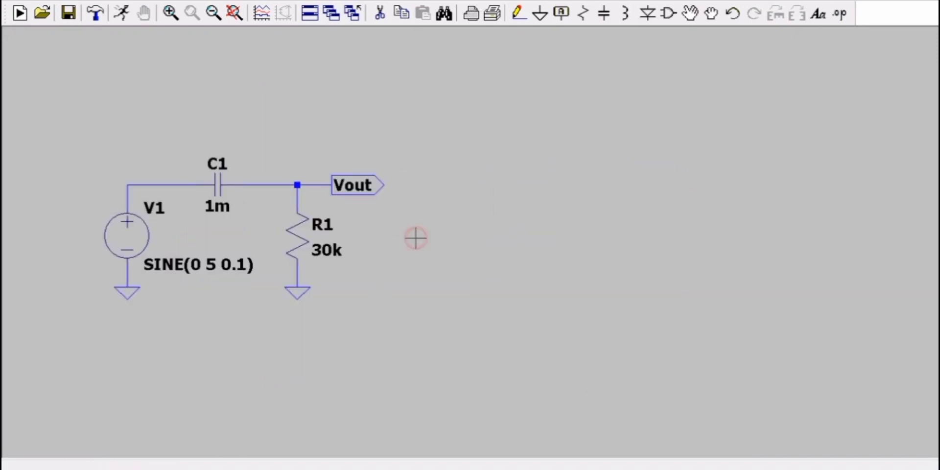
pyautogui.click(669, 13)
pyautogui.click(566, 359)
pyautogui.click(524, 235)
pyautogui.press('Escape')
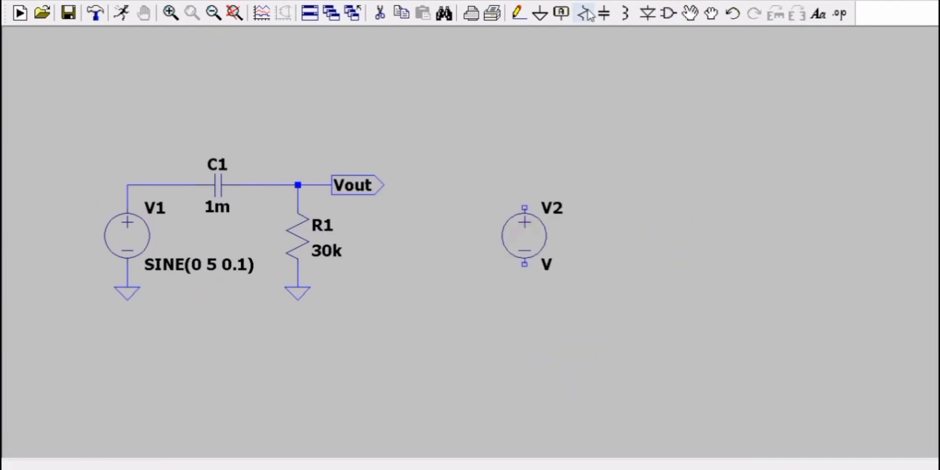
# Place three horizontal capacitors in a row above and to the right of V2.
pyautogui.press('c')
pyautogui.hotkey('ctrl', 'r')
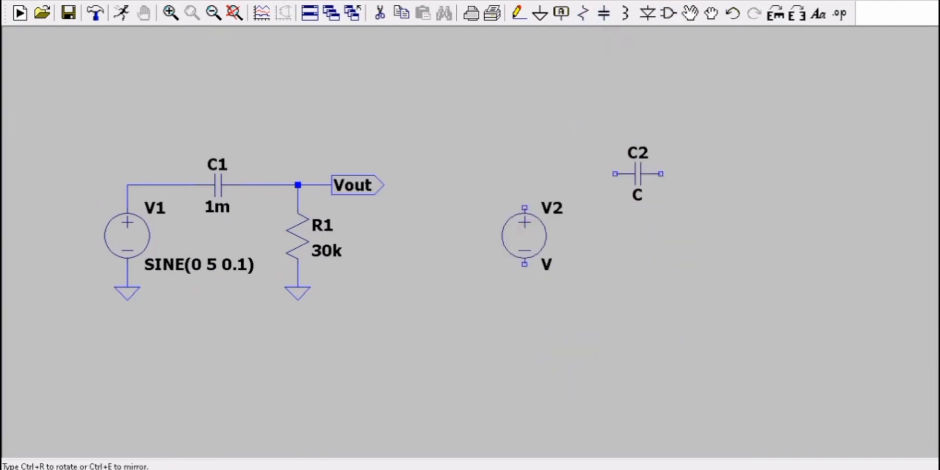
pyautogui.click(638, 173)
pyautogui.click(752, 173)
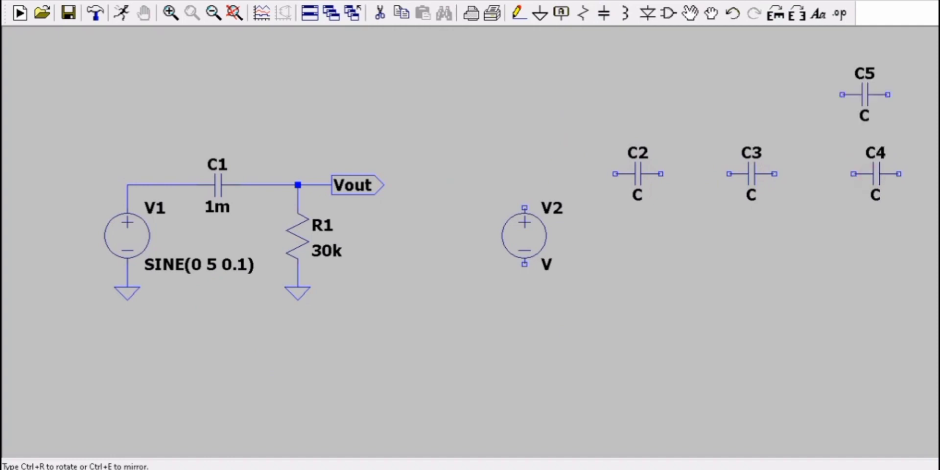
pyautogui.press('Escape')
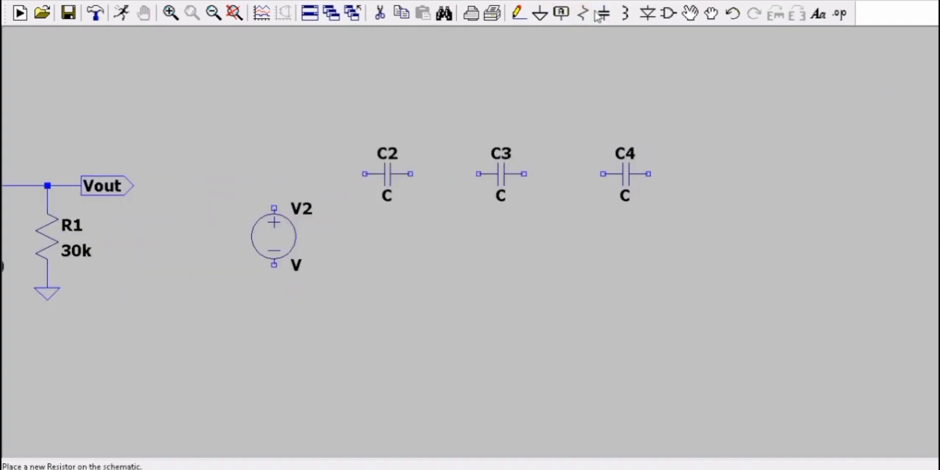
# Place three vertical resistors below the capacitor row, one after each capacitor.
pyautogui.click(583, 13)
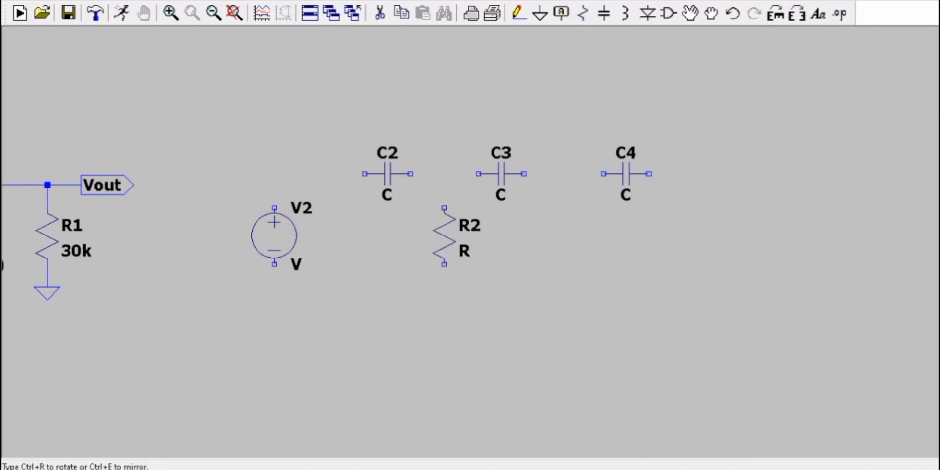
pyautogui.click(695, 225)
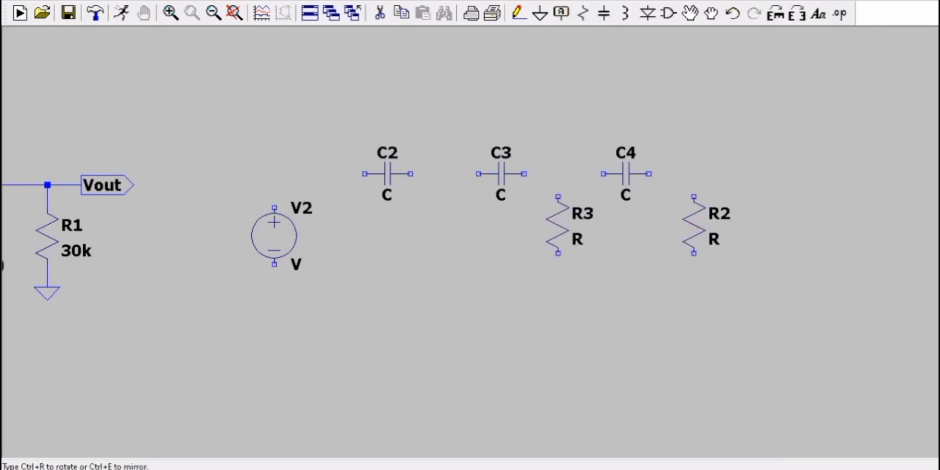
pyautogui.click(569, 225)
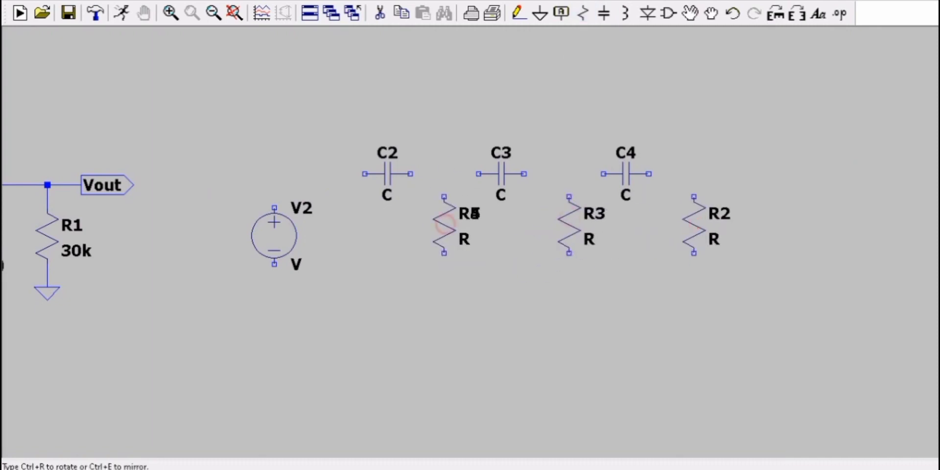
pyautogui.press('Escape')
# Wire the positive terminal of V2 through C2, C3 and C4 in series to the upper end of R2.
pyautogui.click(518, 13)
pyautogui.click(274, 208)
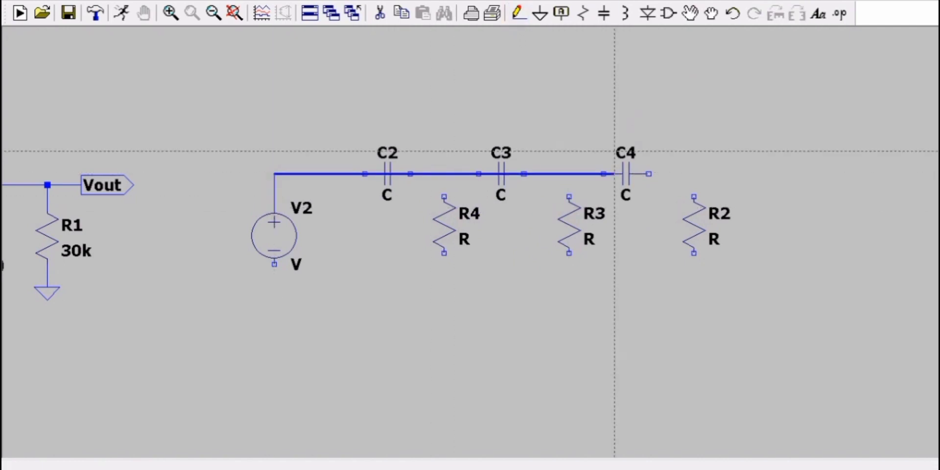
pyautogui.click(616, 174)
pyautogui.click(649, 174)
pyautogui.click(694, 196)
# Wire the upper ends of R3 and R4 to the capacitor line directly above them.
pyautogui.click(569, 174)
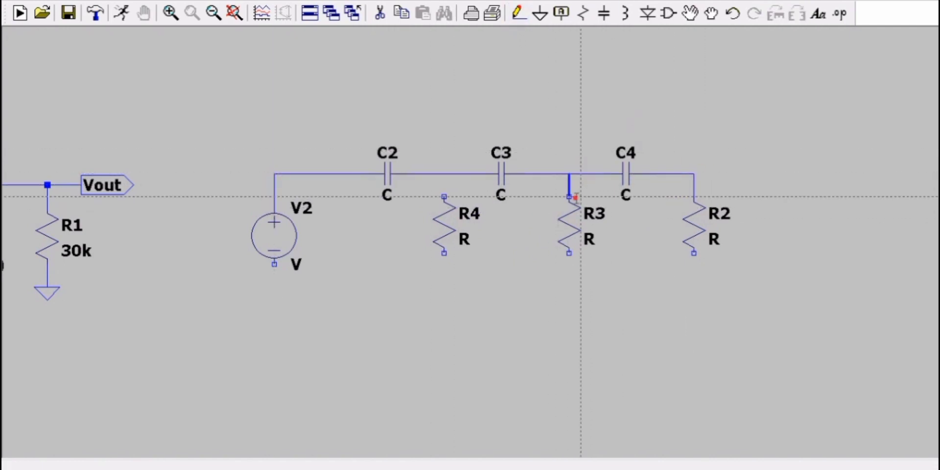
pyautogui.click(569, 196)
pyautogui.click(444, 174)
pyautogui.click(444, 196)
# Place a ground symbol below each of V2, R4, R3 and R2.
pyautogui.moveTo(581, 68); pyautogui.dragTo(599, 59)
pyautogui.press('g')
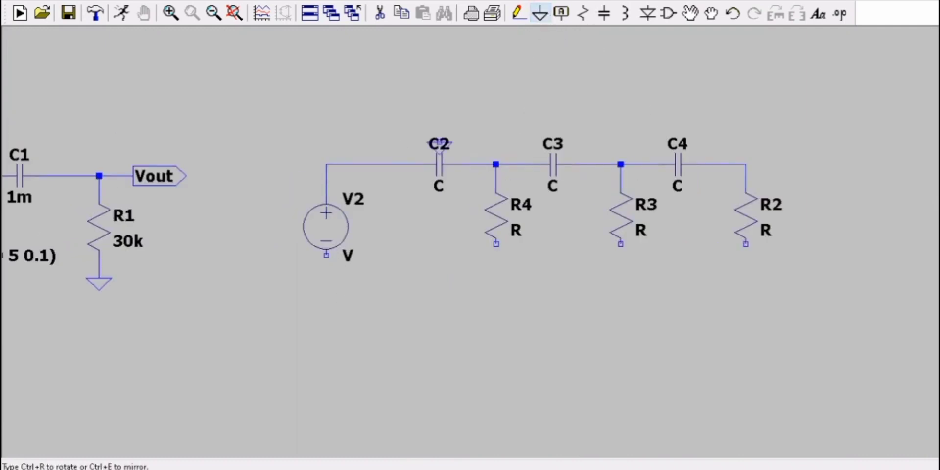
pyautogui.click(327, 278)
pyautogui.click(496, 278)
pyautogui.click(621, 278)
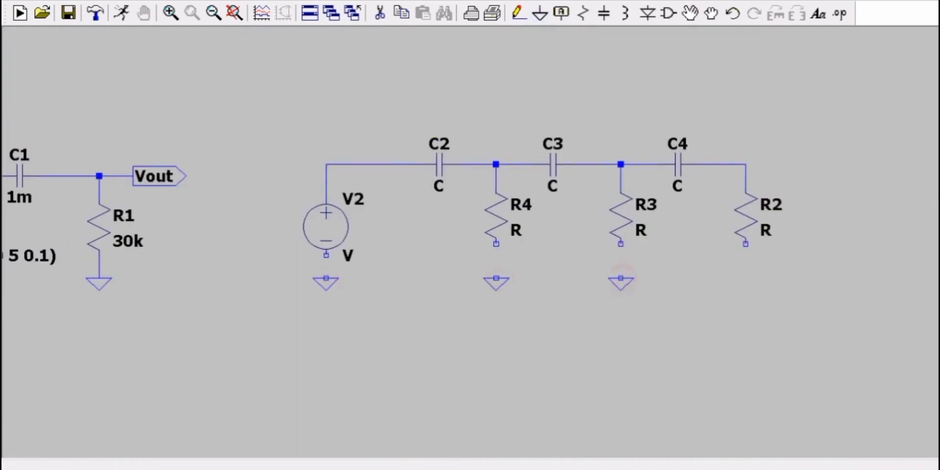
pyautogui.click(746, 278)
# Wire the lower ends of V2, R4, R3 and R2 to their ground symbols.
pyautogui.click(518, 13)
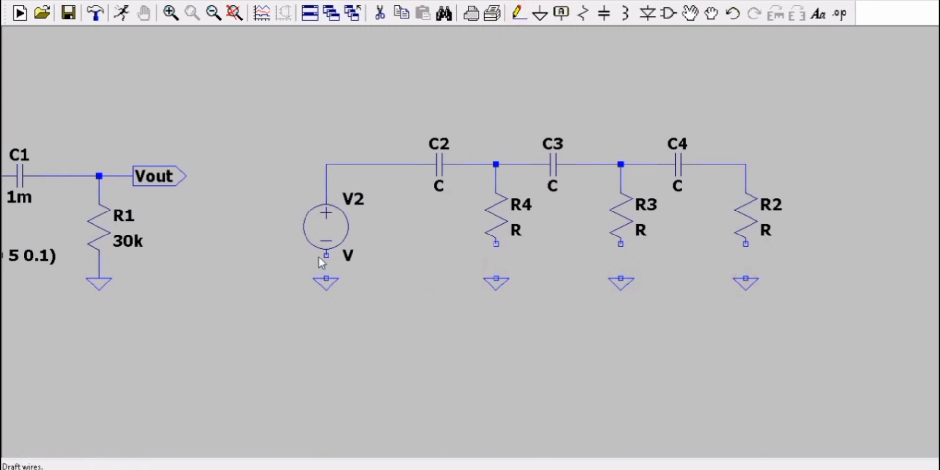
pyautogui.click(326, 254)
pyautogui.click(326, 278)
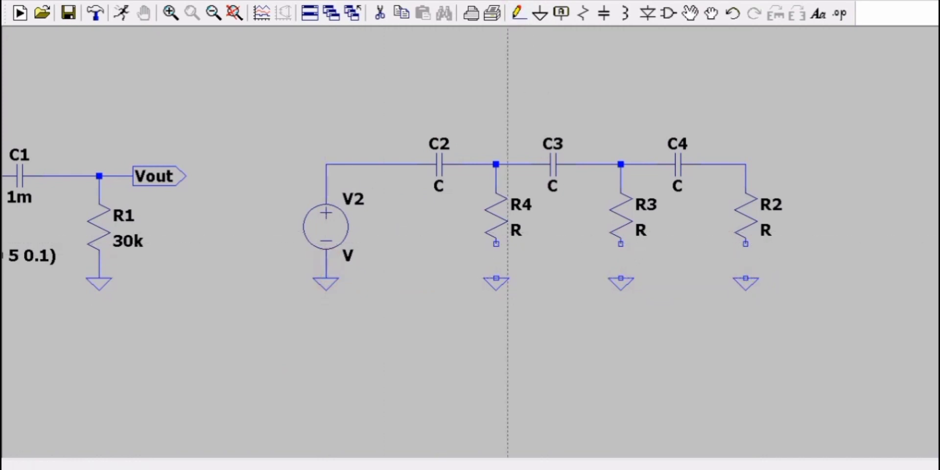
pyautogui.click(496, 244)
pyautogui.click(496, 278)
pyautogui.click(621, 244)
pyautogui.click(621, 278)
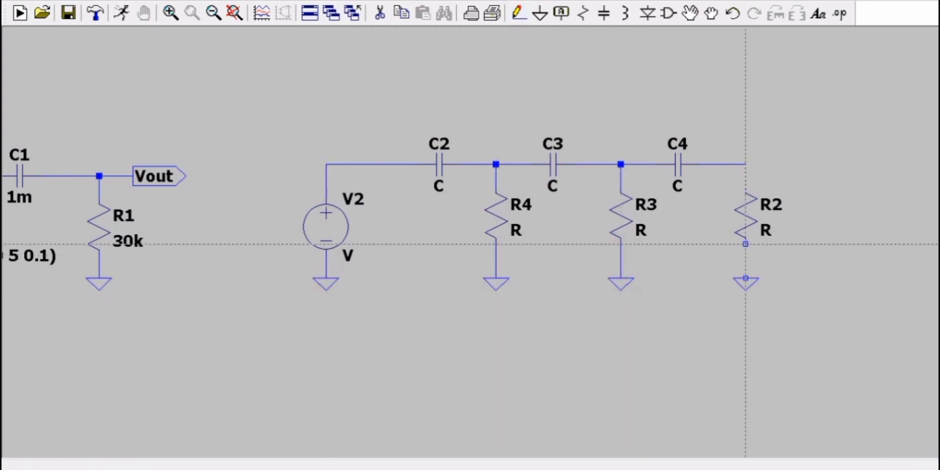
pyautogui.click(746, 243)
pyautogui.click(745, 278)
pyautogui.press('Escape')
# Configure source V2 as a sine wave with 0 V DC offset, 5 V amplitude and 0.1 Hz frequency.
pyautogui.rightClick(326, 226)
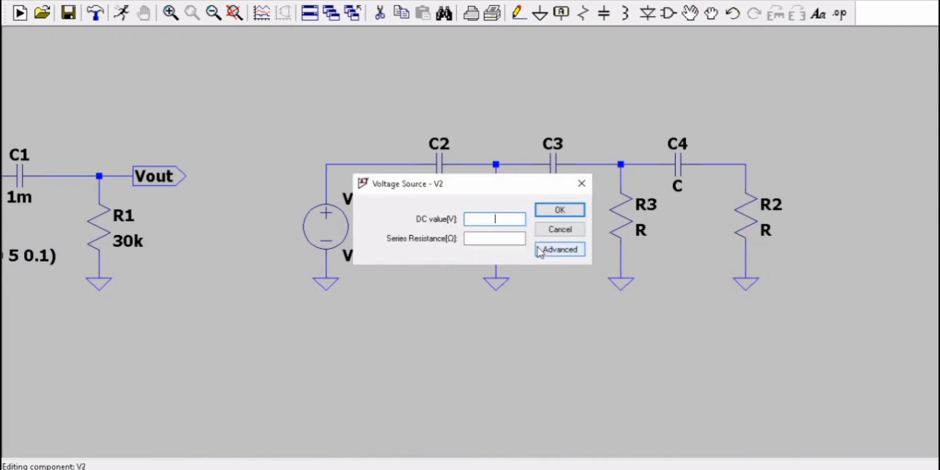
pyautogui.click(560, 250)
pyautogui.click(286, 127)
pyautogui.click(433, 221)
pyautogui.write('0')
pyautogui.click(431, 237)
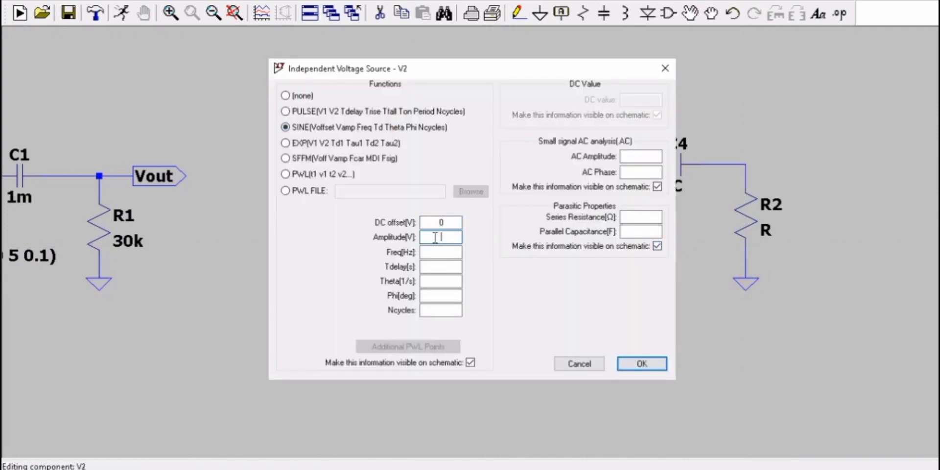
pyautogui.write('5')
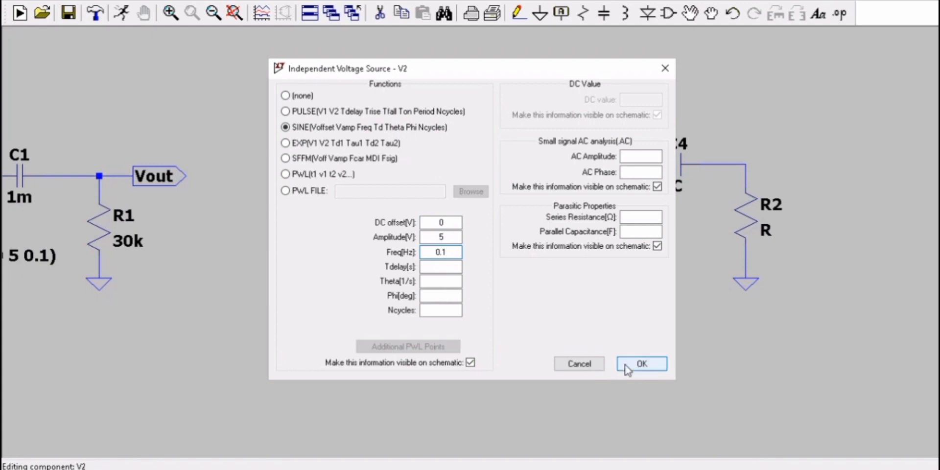
pyautogui.click(642, 364)
# Set the values of capacitors C2, C3 and C4 to 1m.
pyautogui.rightClick(439, 186)
pyautogui.press('Return')
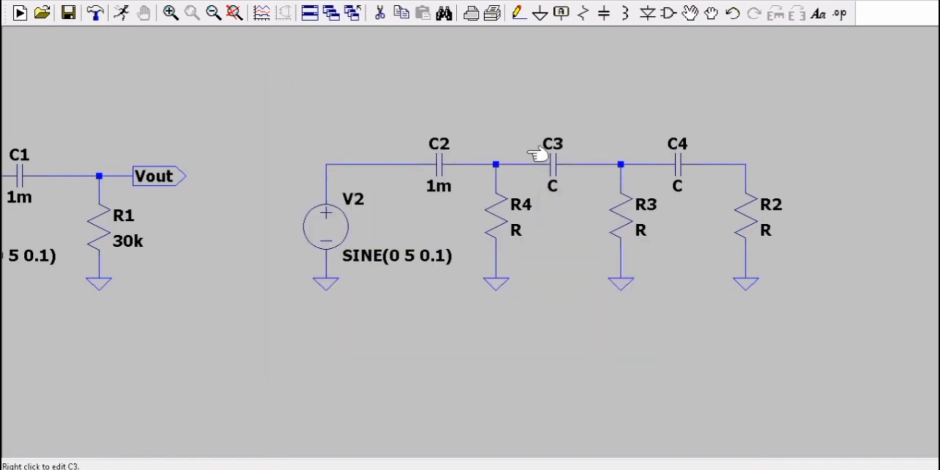
pyautogui.rightClick(552, 187)
pyautogui.press('Return')
pyautogui.rightClick(680, 188)
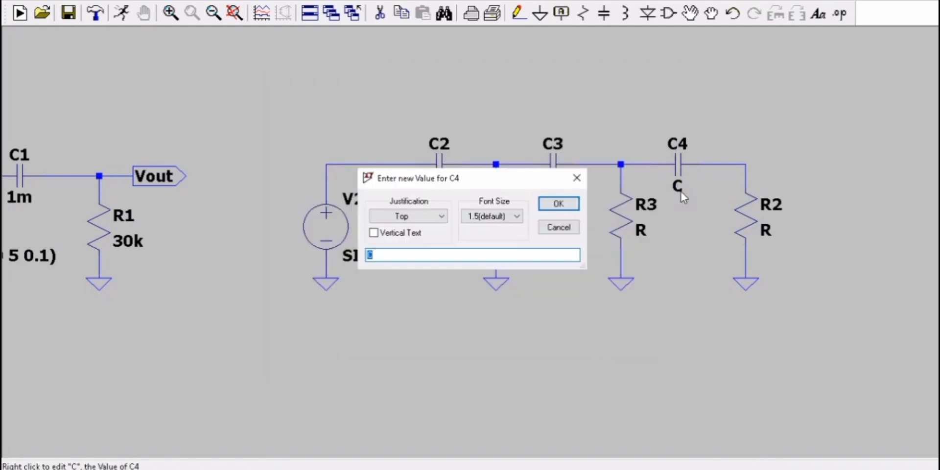
pyautogui.write('1m')
pyautogui.click(559, 203)
# Set the values of resistors R4, R3 and R2 to 30k.
pyautogui.rightClick(517, 229)
pyautogui.write('1k')
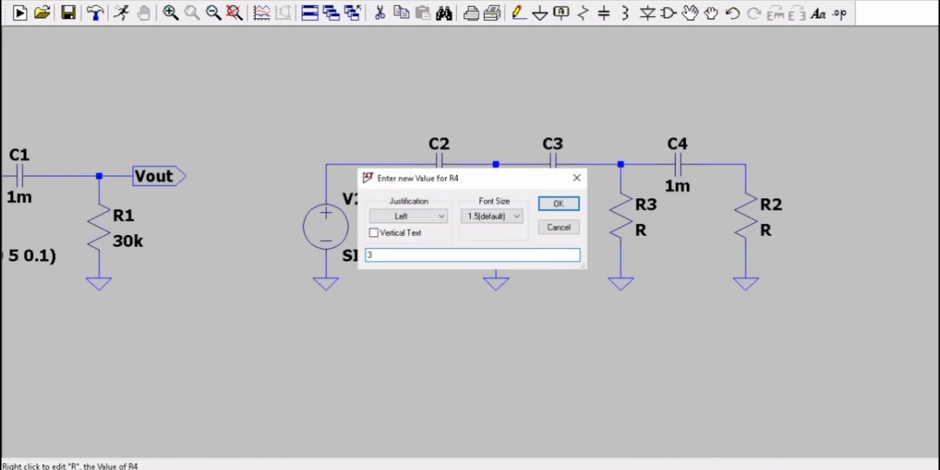
pyautogui.press('Return')
pyautogui.rightClick(641, 229)
pyautogui.write('30k')
pyautogui.press('Return')
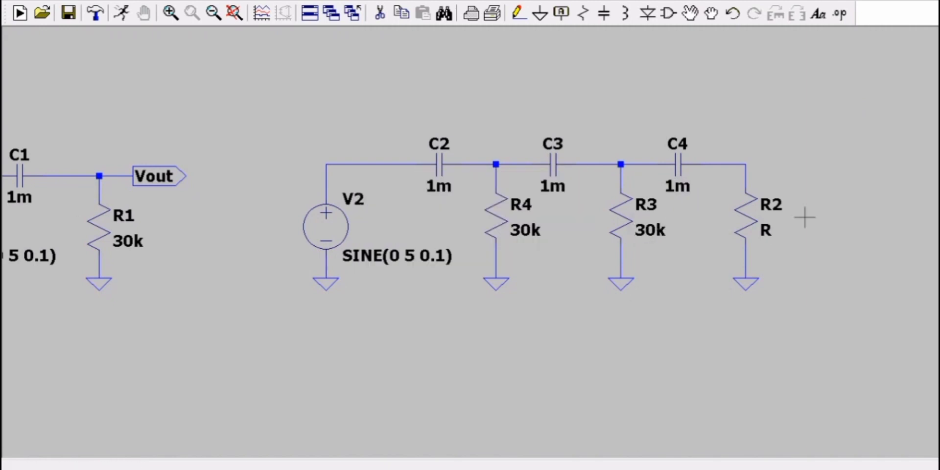
pyautogui.rightClick(766, 229)
pyautogui.write('30k')
pyautogui.press('Return')
pyautogui.rightClick(814, 104)
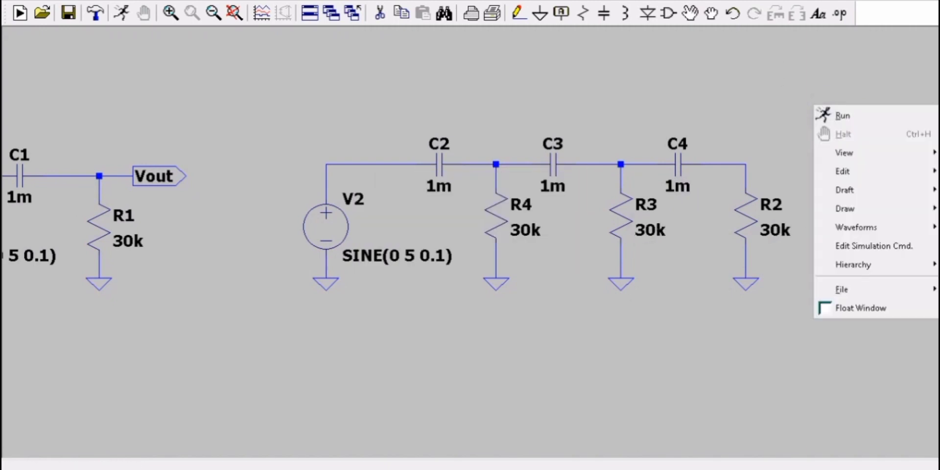
pyautogui.click(661, 84)
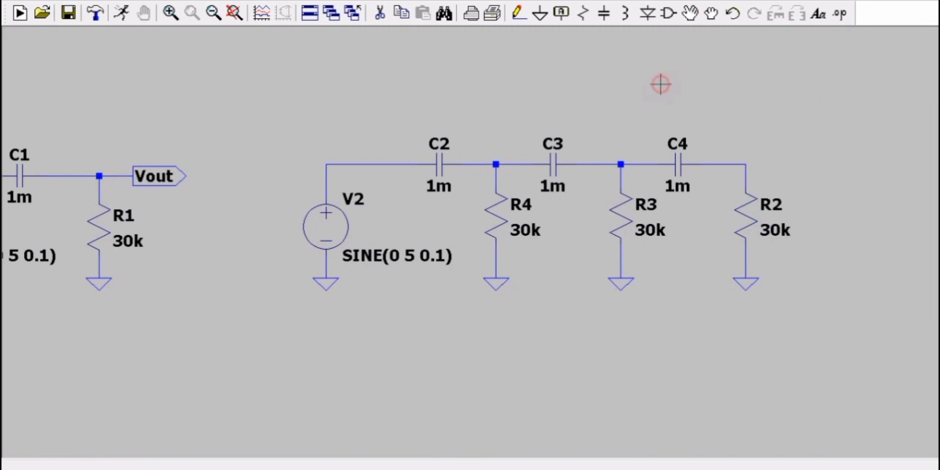
# Create an output-type net label named Vout2 and place it just beyond the upper end of R2.
pyautogui.click(562, 17)
pyautogui.click(505, 249)
pyautogui.click(490, 276)
pyautogui.click(493, 227)
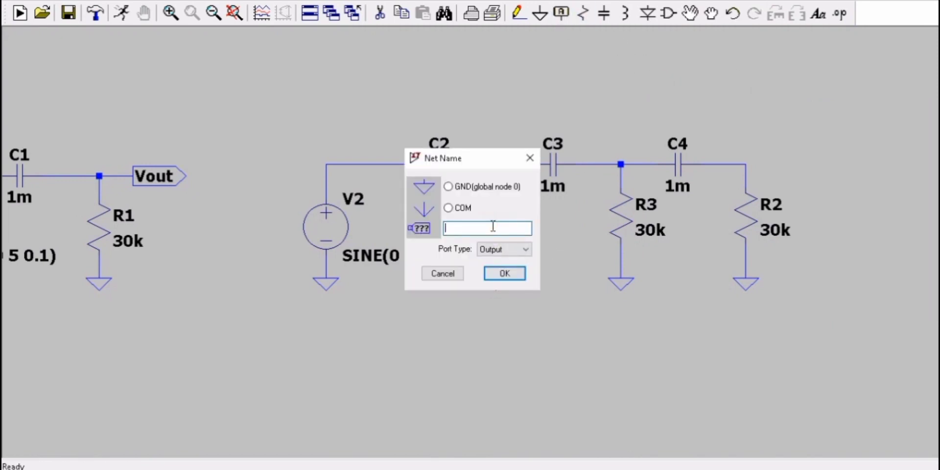
pyautogui.write('VA')
pyautogui.write('out2')
pyautogui.click(504, 273)
pyautogui.click(768, 164)
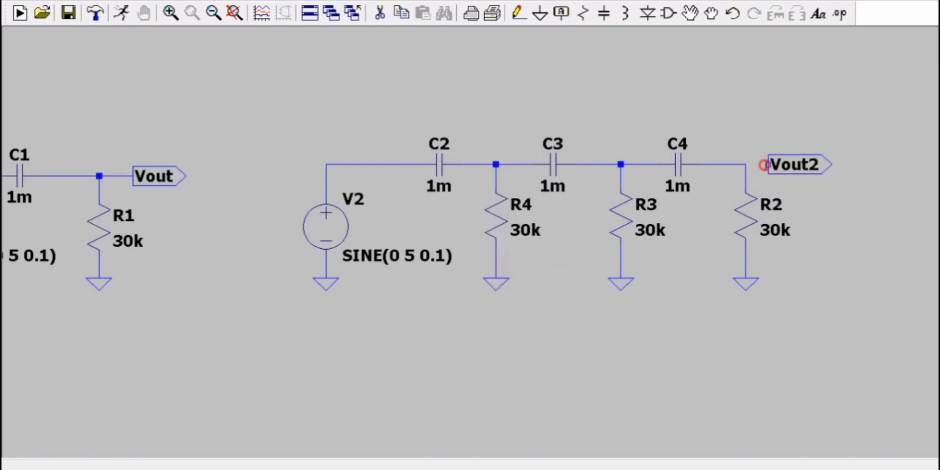
# Wire the Vout2 label to the junction of C4 and R2.
pyautogui.click(517, 13)
pyautogui.click(768, 165)
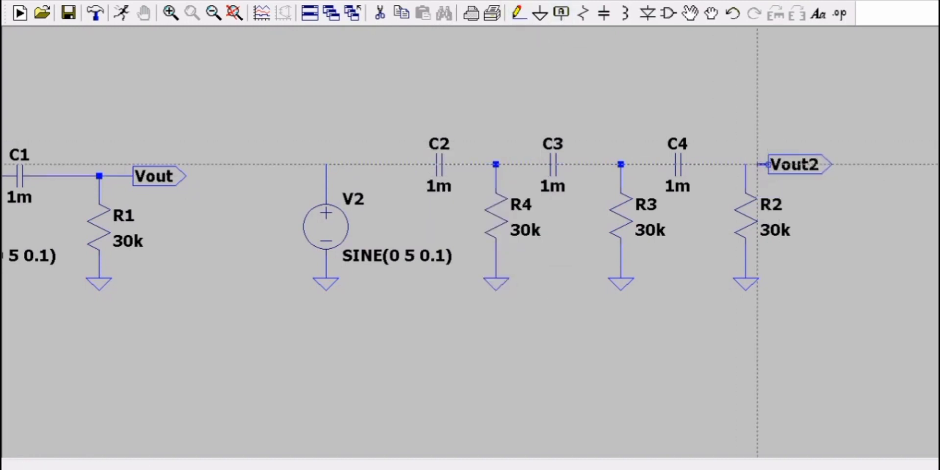
pyautogui.click(745, 165)
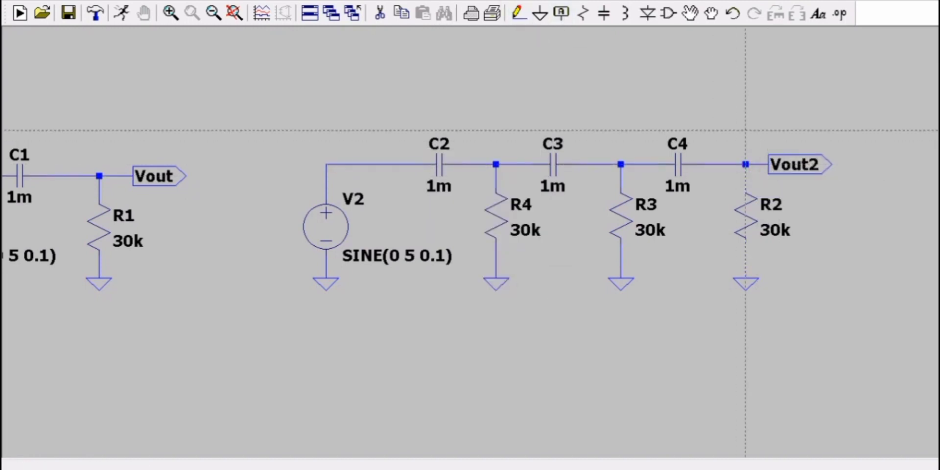
# Place the comment text "HPF PASIF" above the three-stage circuit and again above the single-stage circuit.
pyautogui.click(817, 15)
pyautogui.write('HPF PA')
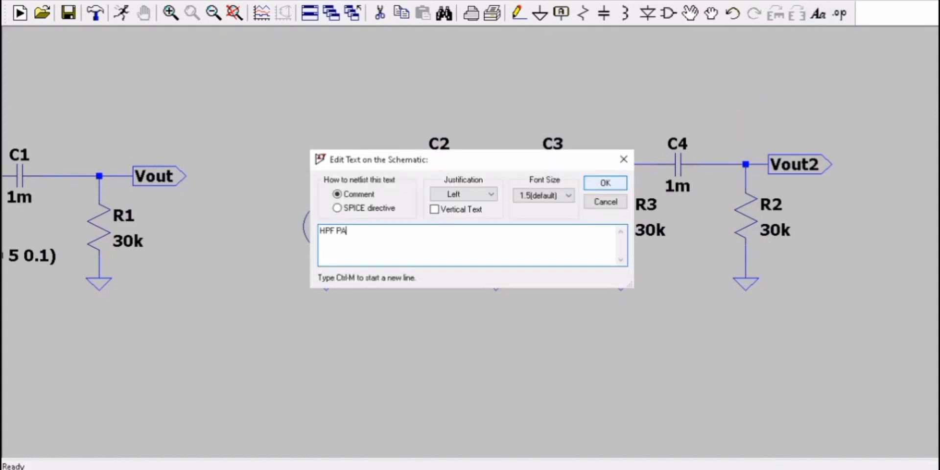
pyautogui.write('SIF')
pyautogui.click(605, 183)
pyautogui.click(536, 108)
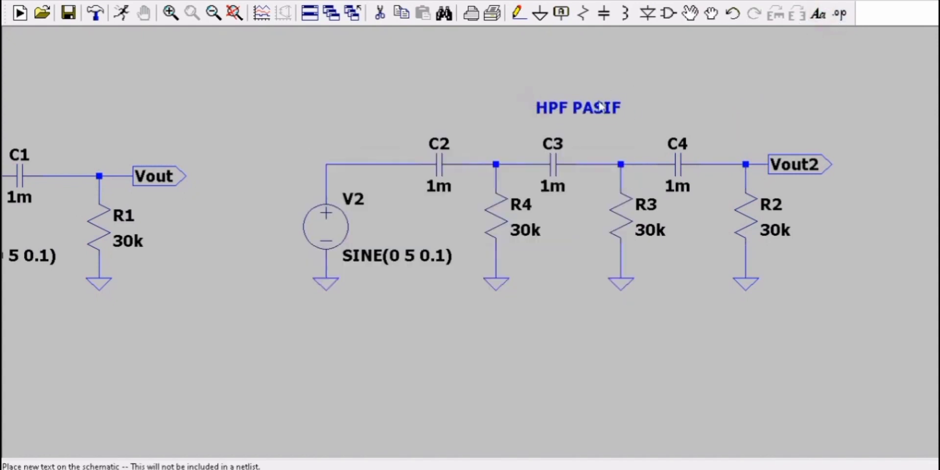
pyautogui.click(818, 16)
pyautogui.press('Return')
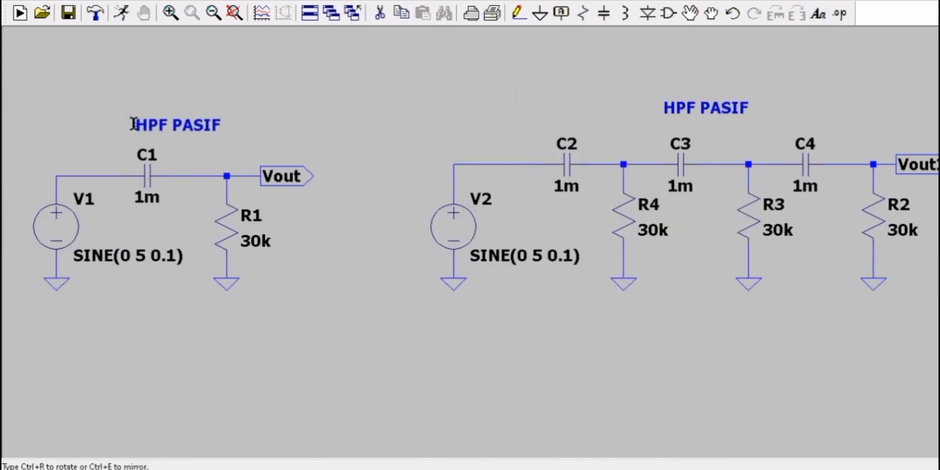
pyautogui.click(133, 124)
# Run a transient simulation with stop time 100, saving from 0, maximum timestep 0.1 and external DC supplies starting at 0V.
pyautogui.rightClick(416, 83)
pyautogui.moveTo(374, 84); pyautogui.dragTo(423, 72)
pyautogui.scroll(-1, 423, 72)
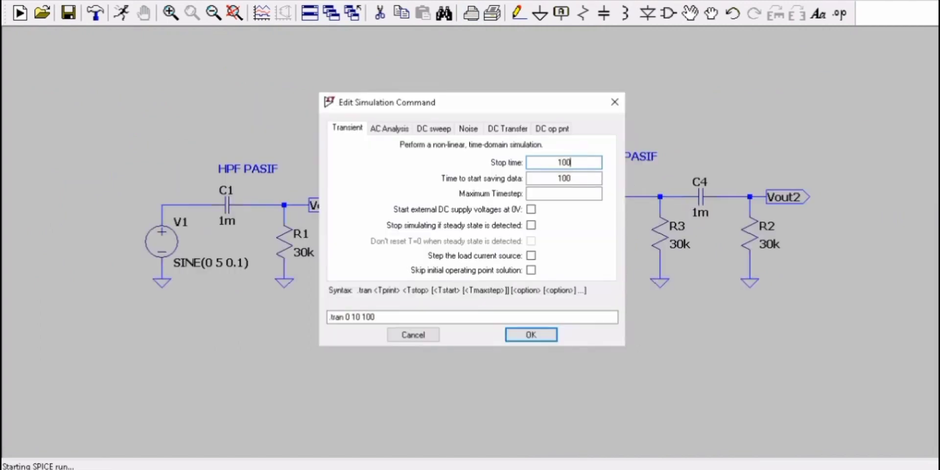
pyautogui.press('Tab')
pyautogui.press('BackSpace')
pyautogui.write('0')
pyautogui.press('Tab')
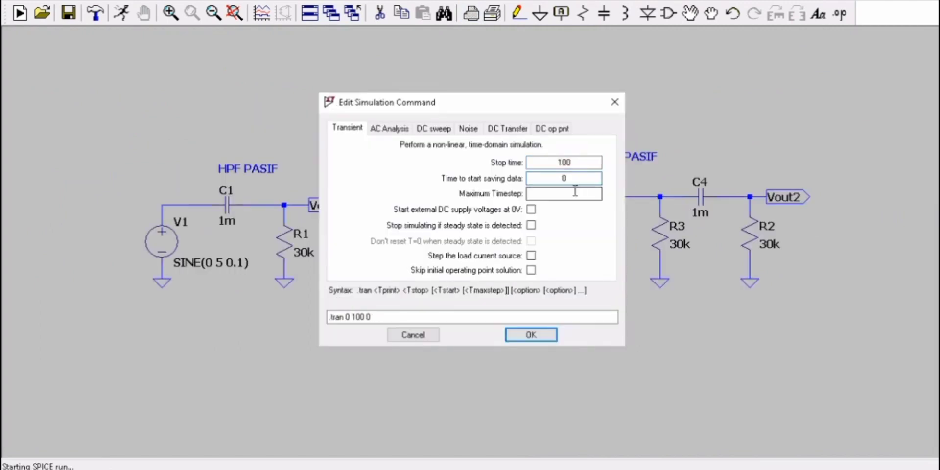
pyautogui.write('0.1')
pyautogui.click(530, 210)
pyautogui.click(531, 335)
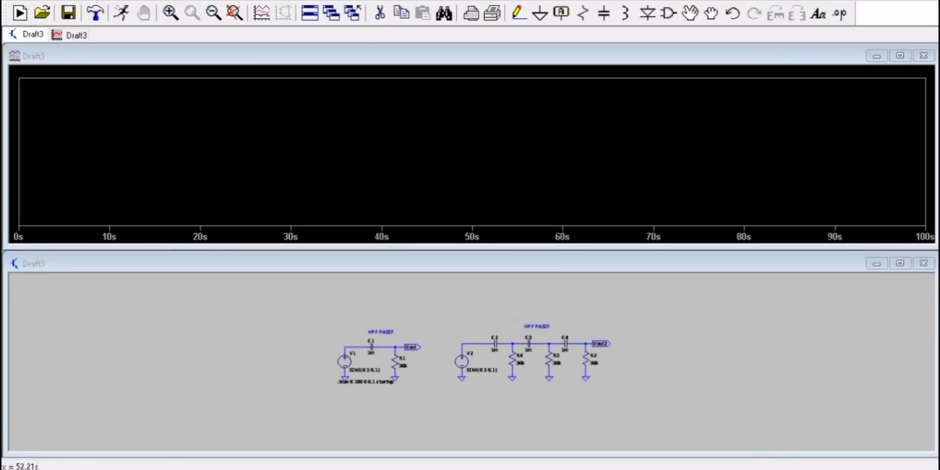
# Plot the input voltage at V1's positive terminal, and plot Vout in a new pane above it.
pyautogui.click(458, 300)
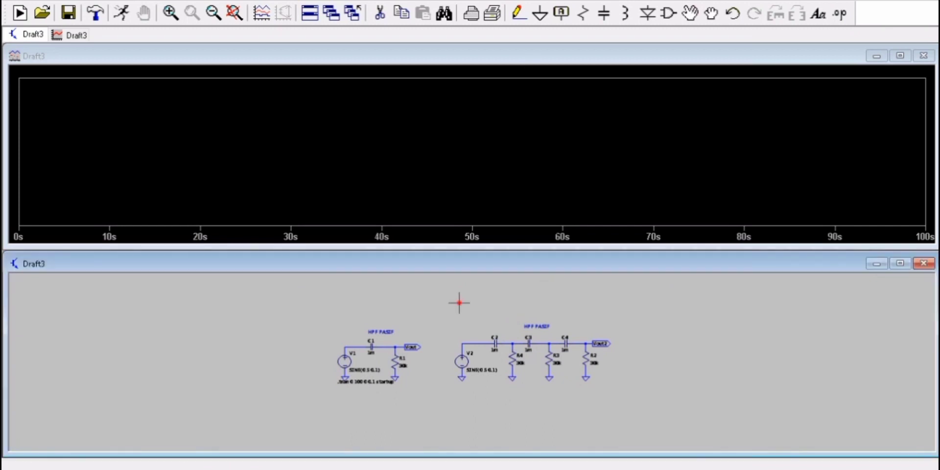
pyautogui.click(347, 346)
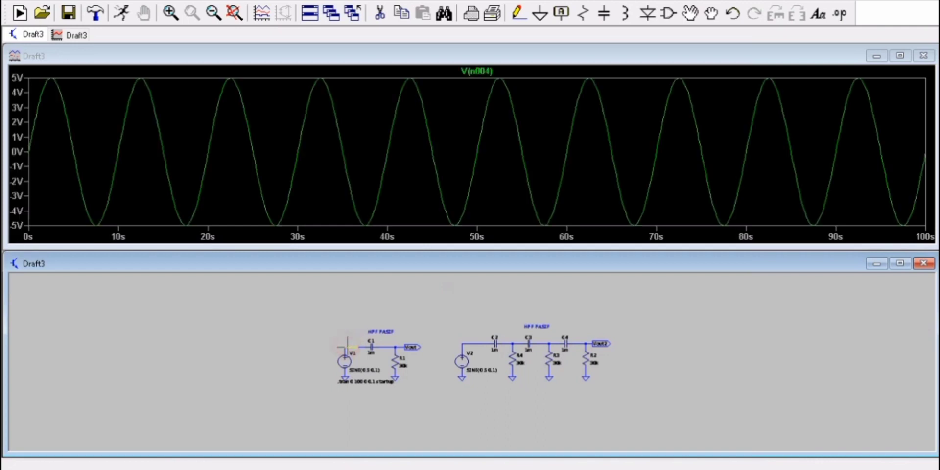
pyautogui.rightClick(486, 139)
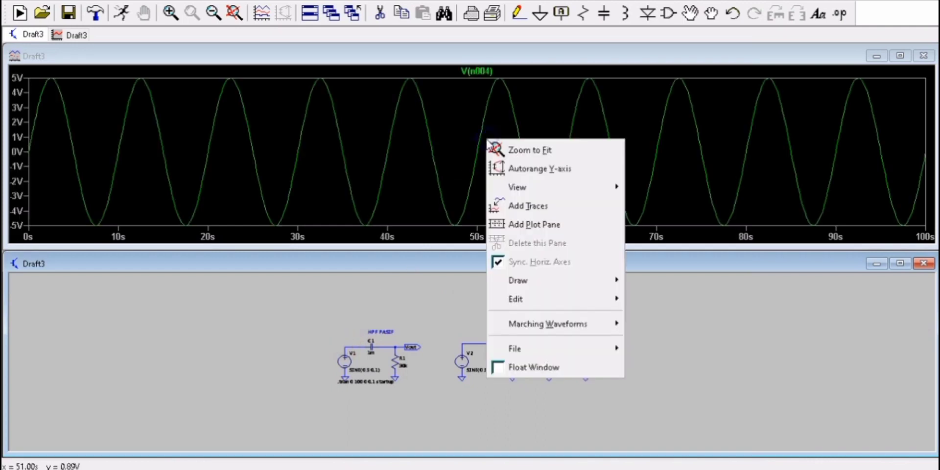
pyautogui.click(525, 231)
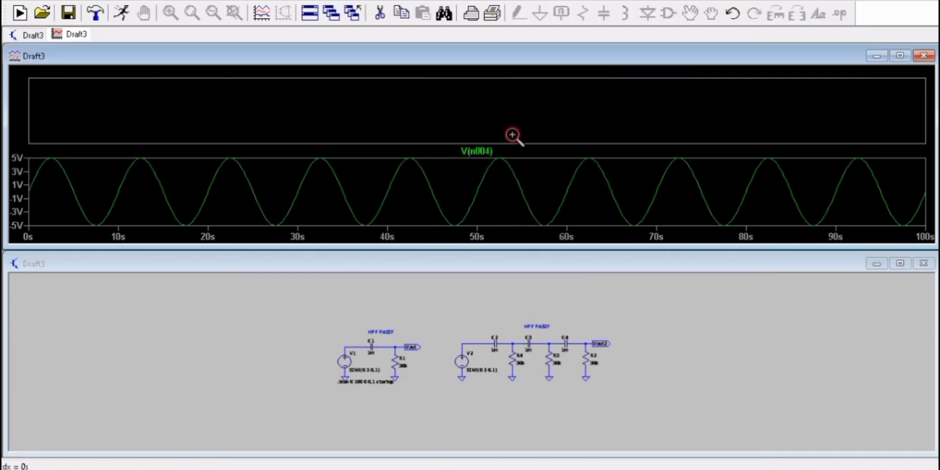
pyautogui.click(435, 326)
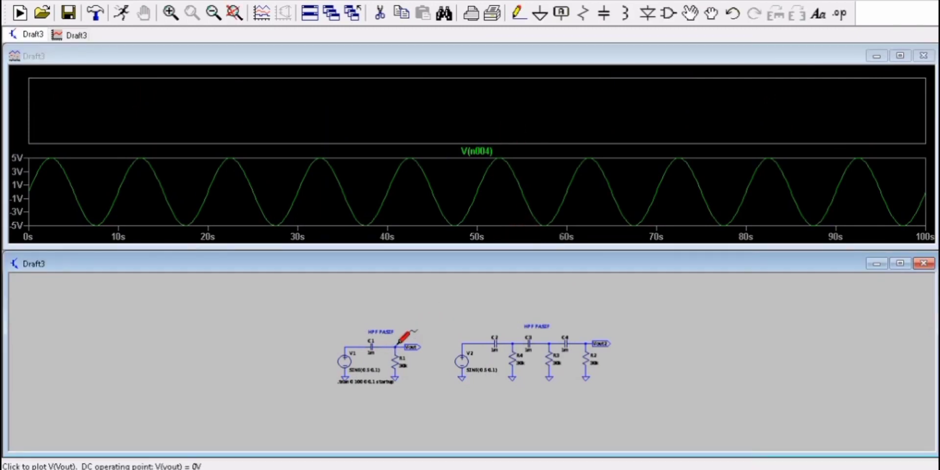
pyautogui.click(395, 346)
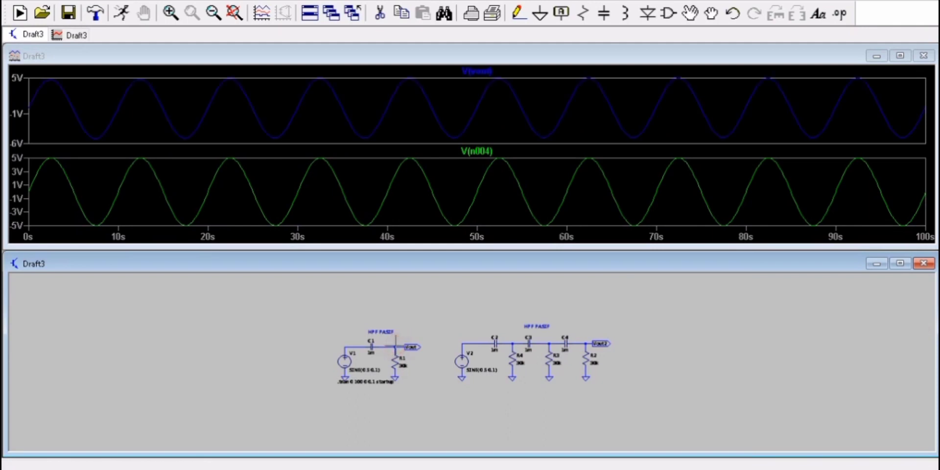
# Add a third plot pane and plot the Vout2 voltage in it.
pyautogui.rightClick(454, 295)
pyautogui.click(431, 302)
pyautogui.rightClick(529, 112)
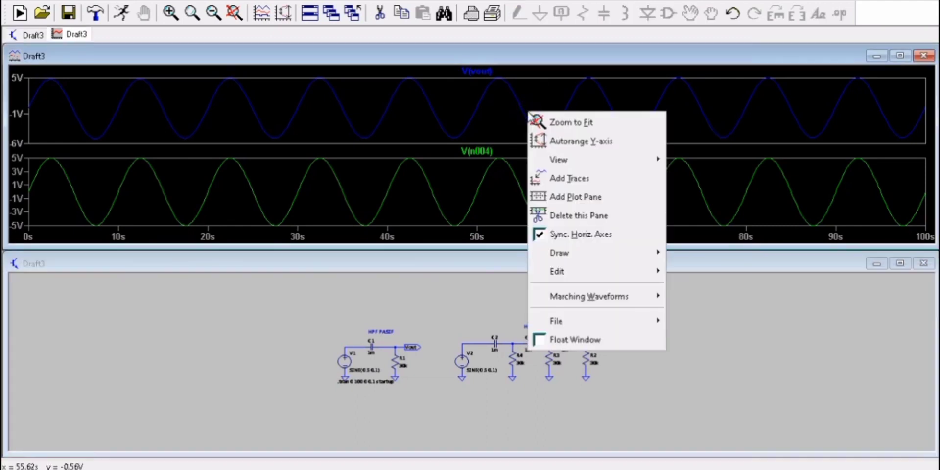
pyautogui.click(581, 201)
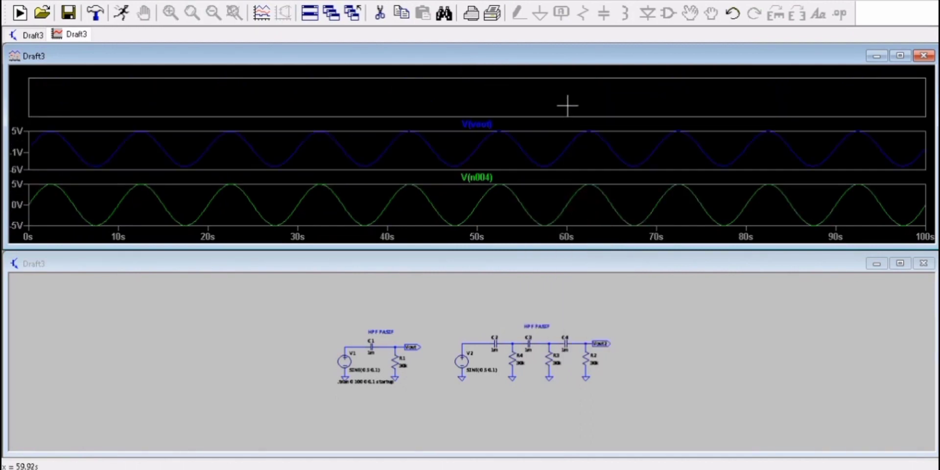
pyautogui.click(738, 331)
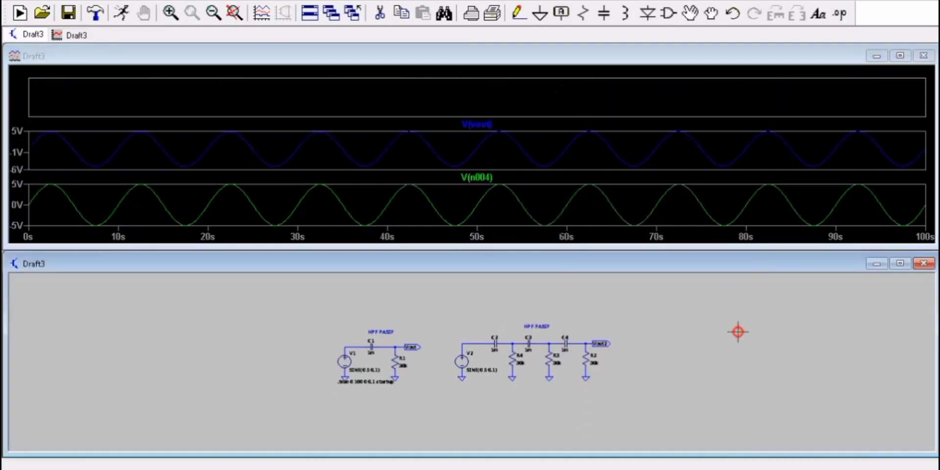
pyautogui.click(586, 344)
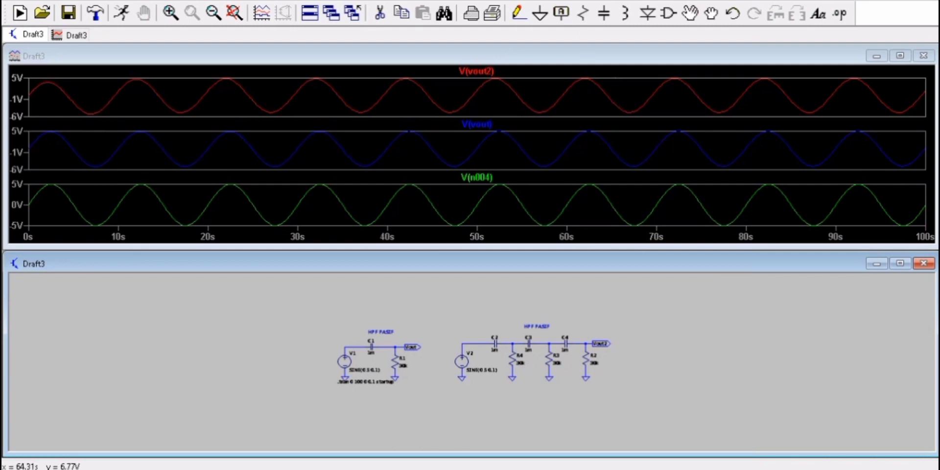
# Set the sine frequency of both V1 and V2 to 0.001 Hz.
pyautogui.click(337, 352)
pyautogui.rightClick(351, 361)
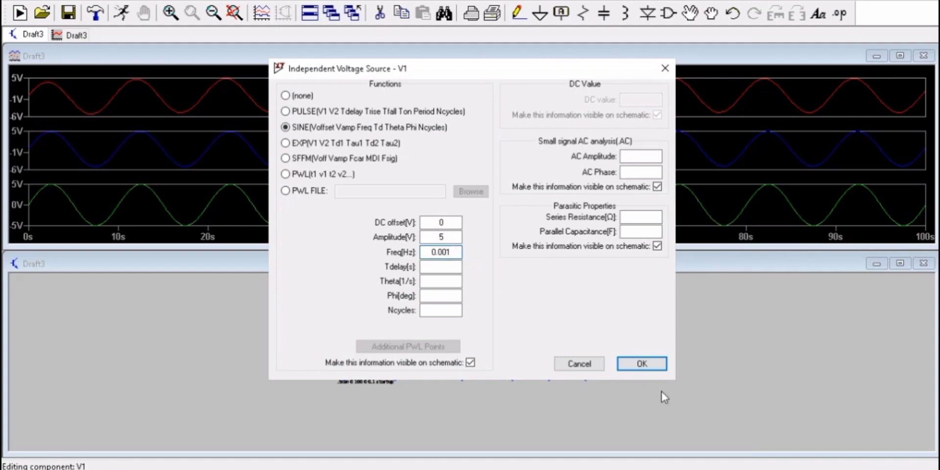
pyautogui.click(641, 362)
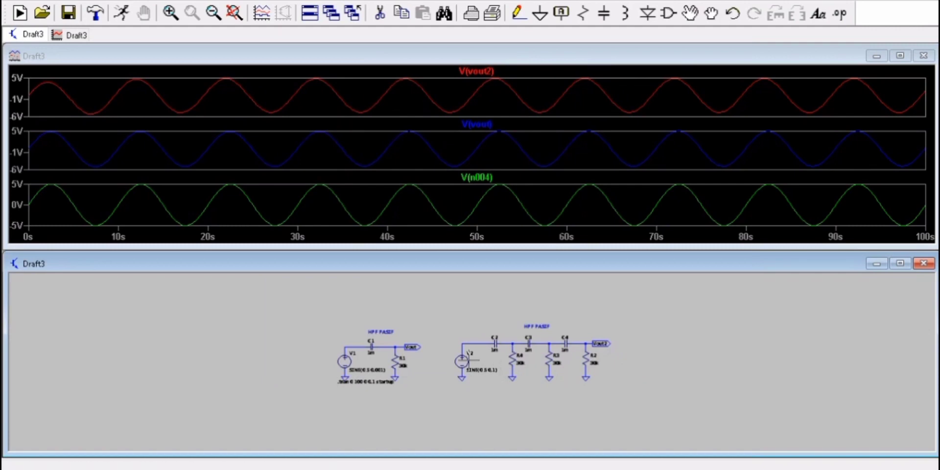
pyautogui.rightClick(468, 357)
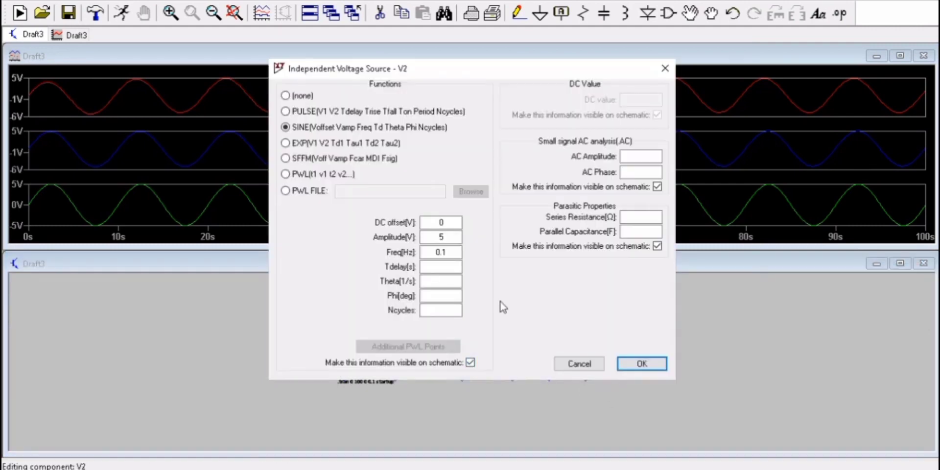
pyautogui.click(442, 252)
pyautogui.press('Return')
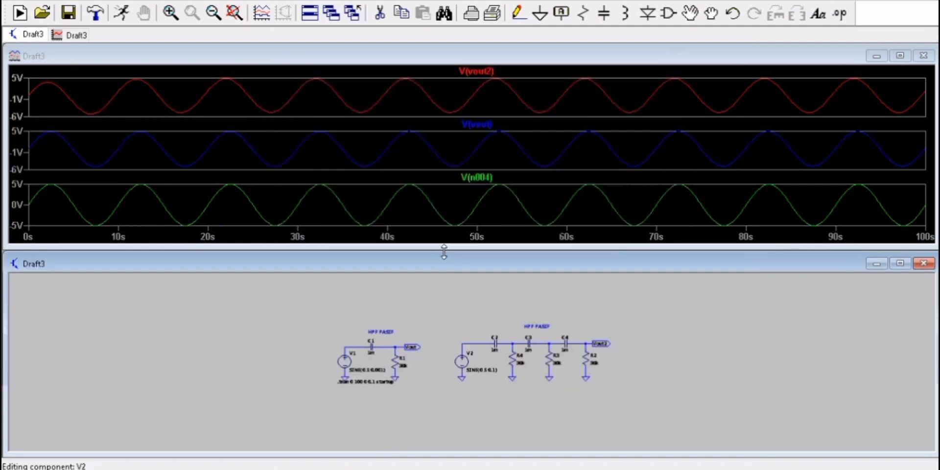
# Rerun the transient simulation with the stop time set to 10Ks and maximize the waveform window.
pyautogui.rightClick(383, 383)
pyautogui.click(375, 383)
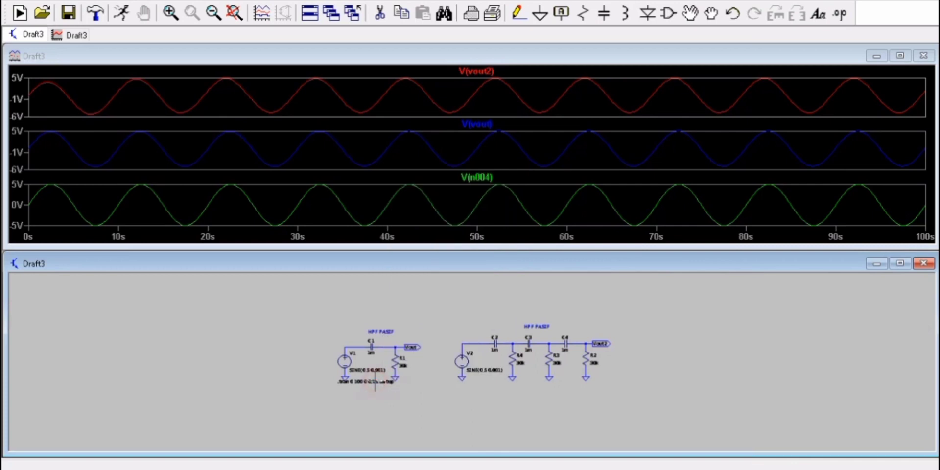
pyautogui.rightClick(375, 384)
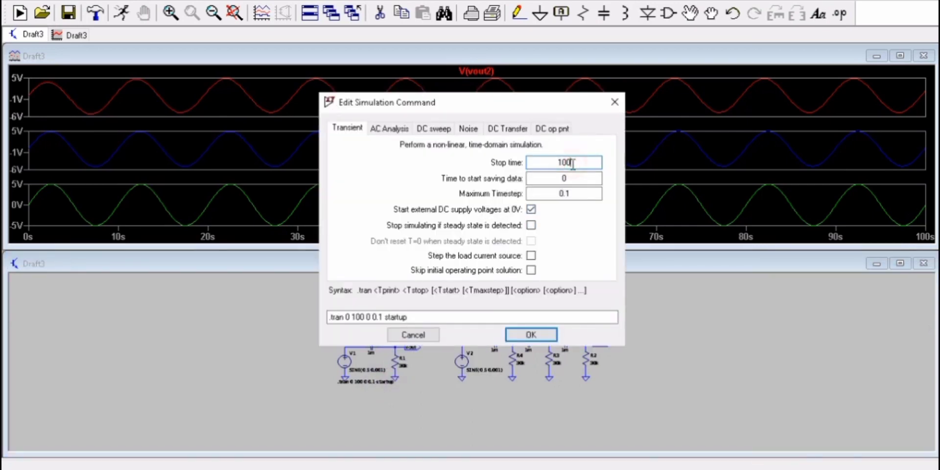
pyautogui.press('BackSpace')
pyautogui.write('k')
pyautogui.press('BackSpace')
pyautogui.write('Ks')
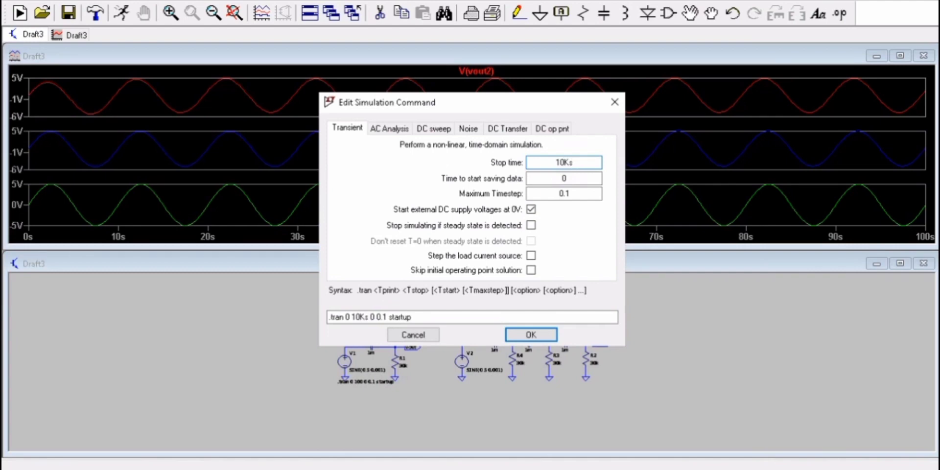
pyautogui.click(534, 336)
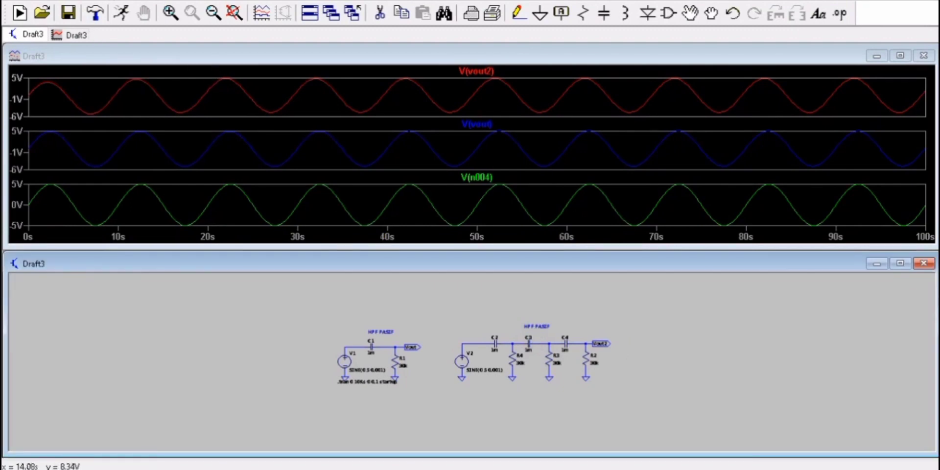
pyautogui.click(122, 14)
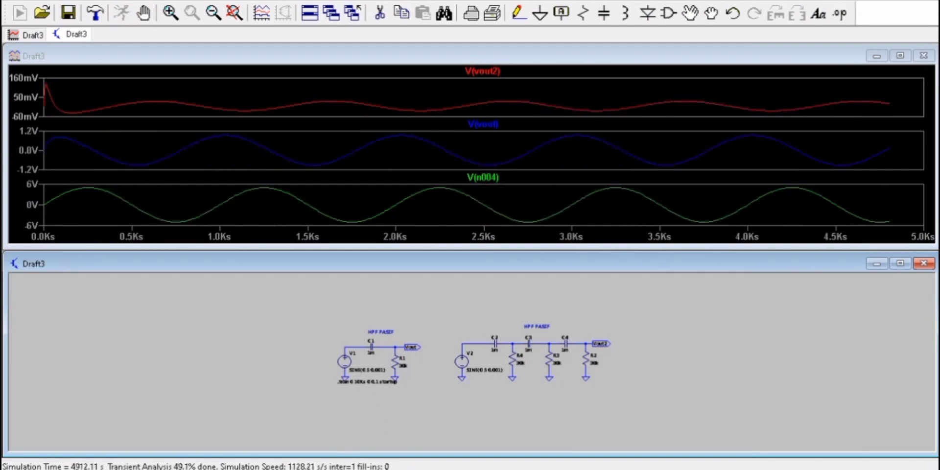
pyautogui.click(900, 60)
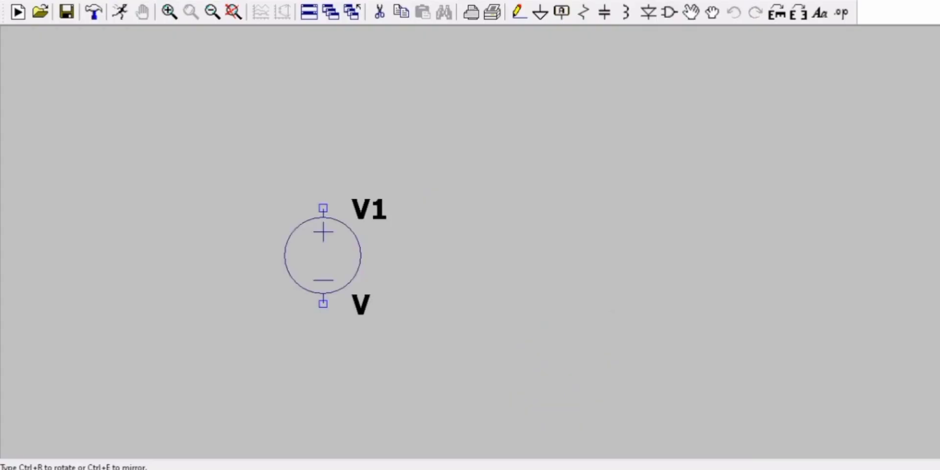
# Place a voltage source, a horizontal resistor above and beside it, and a vertical capacitor beyond the resistor for a single-stage RC low-pass filter.
pyautogui.click(169, 256)
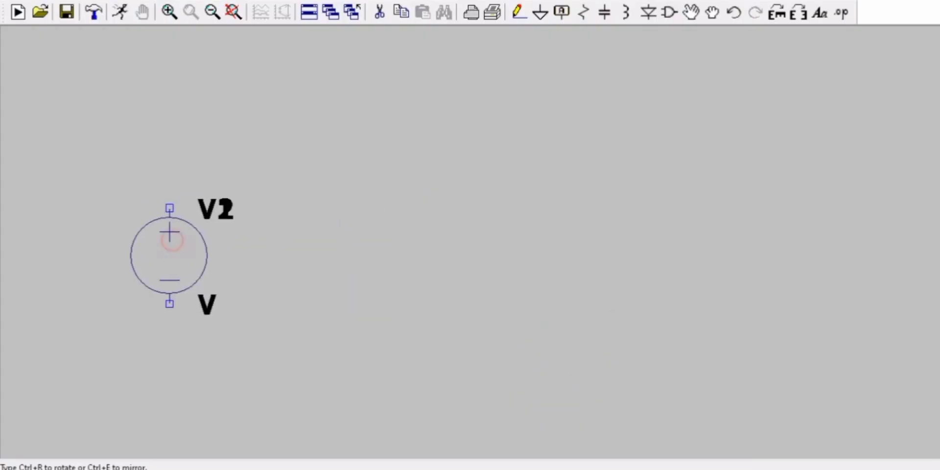
pyautogui.press('Escape')
pyautogui.click(585, 12)
pyautogui.hotkey('ctrl', 'r')
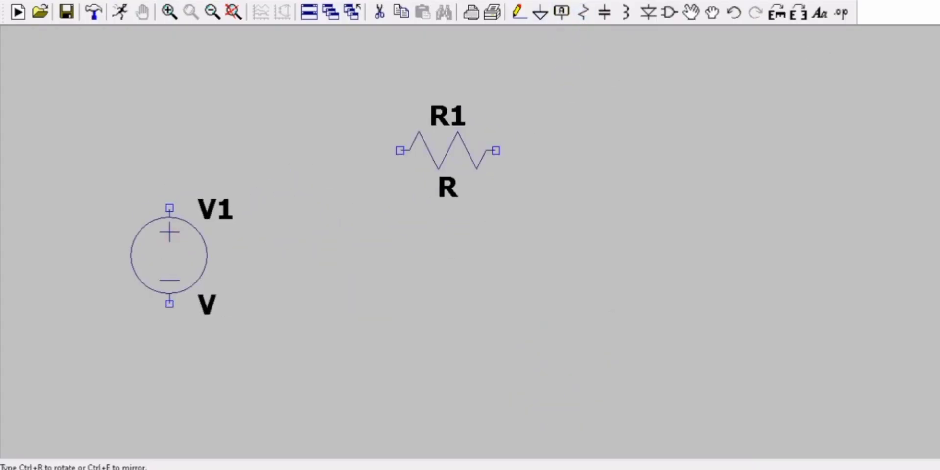
pyautogui.click(314, 150)
pyautogui.press('Escape')
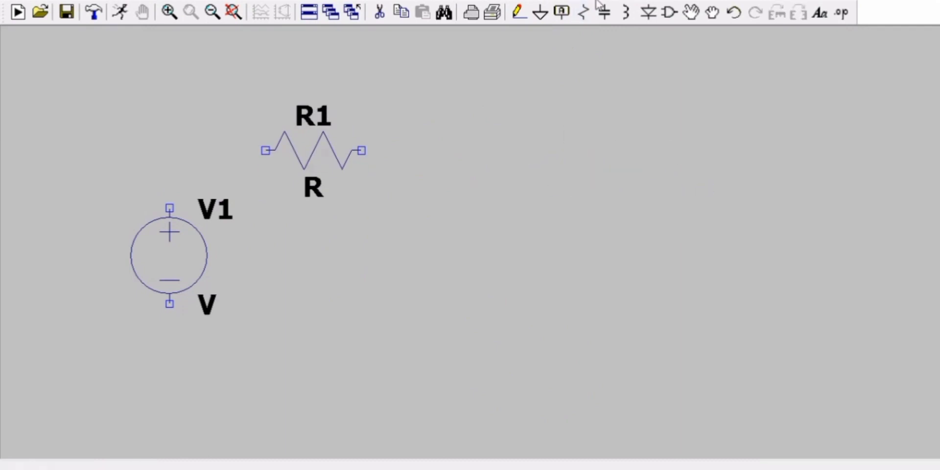
pyautogui.click(605, 12)
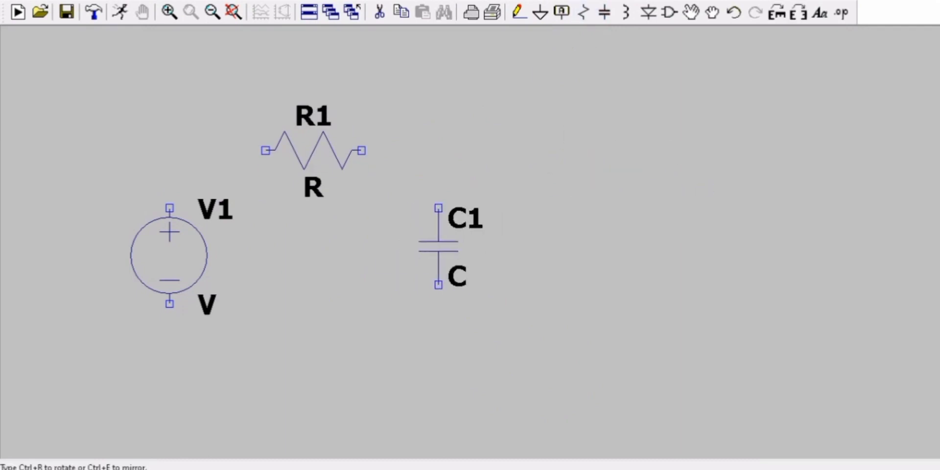
pyautogui.click(439, 245)
pyautogui.press('Escape')
# Wire V1's positive terminal through R1 to the upper terminal of C1.
pyautogui.press('F3')
pyautogui.click(170, 208)
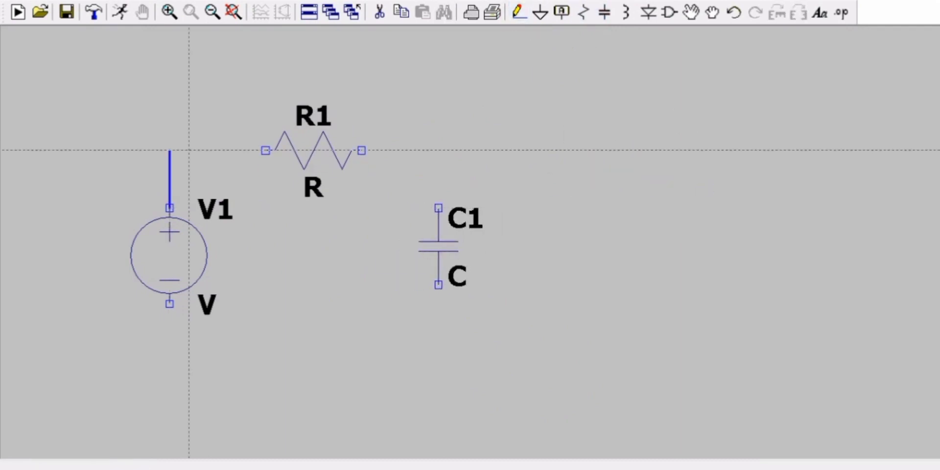
pyautogui.click(170, 150)
pyautogui.click(438, 208)
# Place ground symbols below V1 and C1 and wire their lower terminals to them.
pyautogui.click(541, 13)
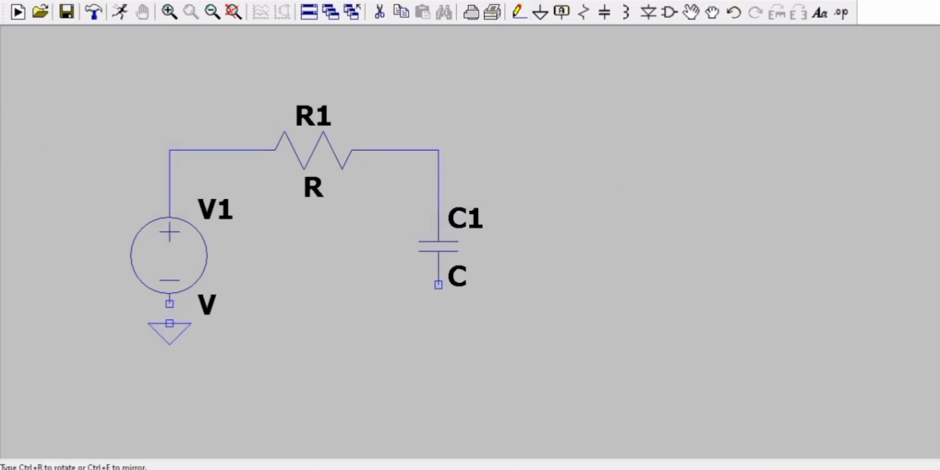
pyautogui.click(170, 343)
pyautogui.click(438, 323)
pyautogui.click(519, 12)
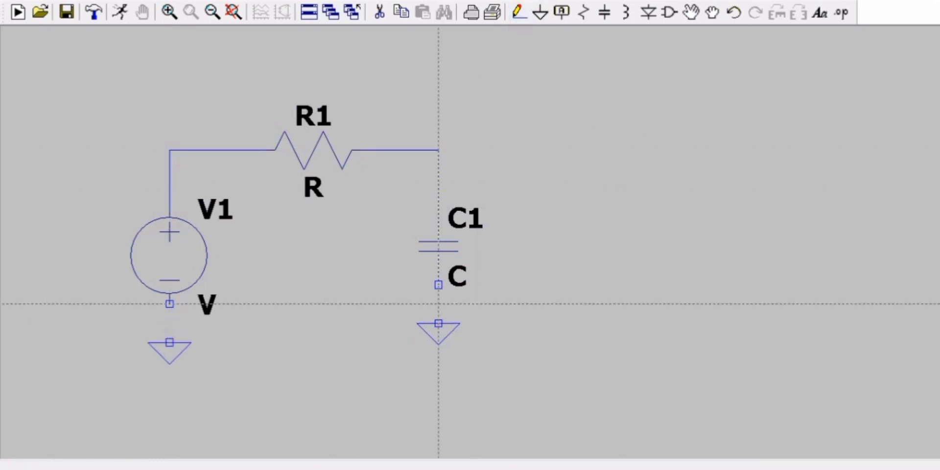
pyautogui.click(439, 285)
pyautogui.click(438, 324)
pyautogui.click(170, 303)
pyautogui.click(170, 343)
pyautogui.press('Escape')
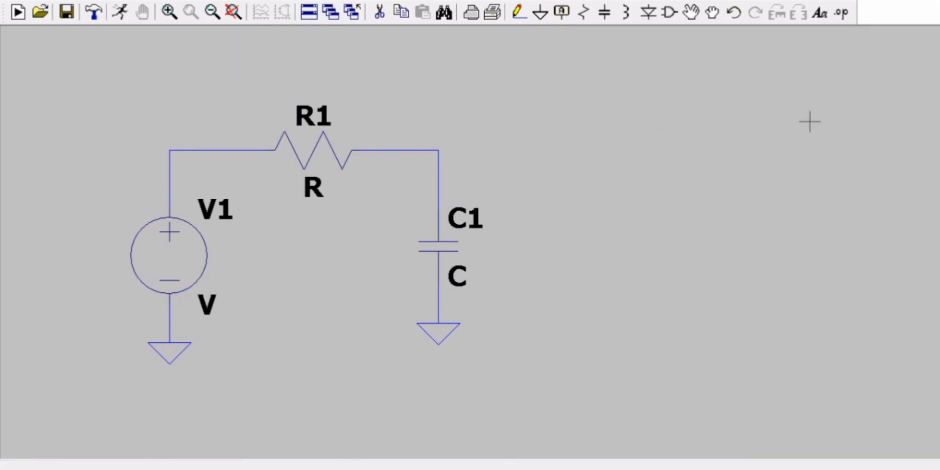
# Set R1's value to 1 and C1's value to 5.3m.
pyautogui.rightClick(312, 175)
pyautogui.write('1')
pyautogui.press('Return')
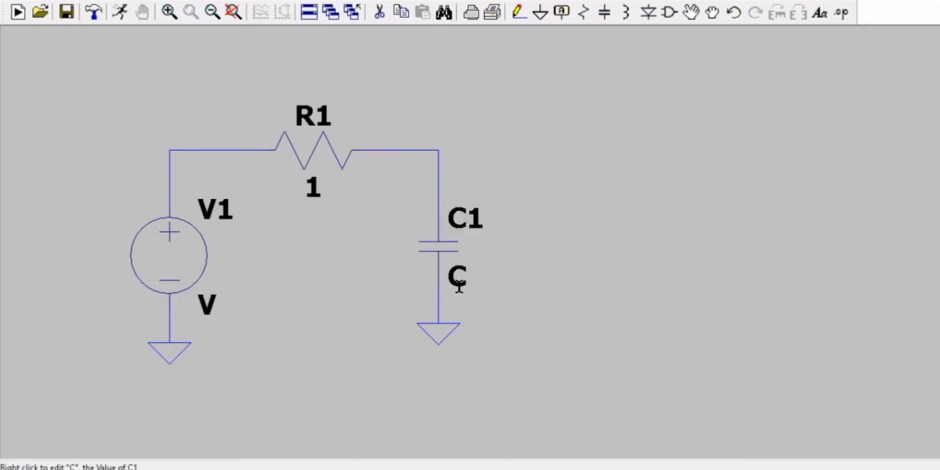
pyautogui.rightClick(459, 286)
pyautogui.write('5.3m')
pyautogui.press('Return')
# Make V1 a sine source with DC offset 0 V, amplitude 5 V and frequency 20 Hz.
pyautogui.rightClick(158, 252)
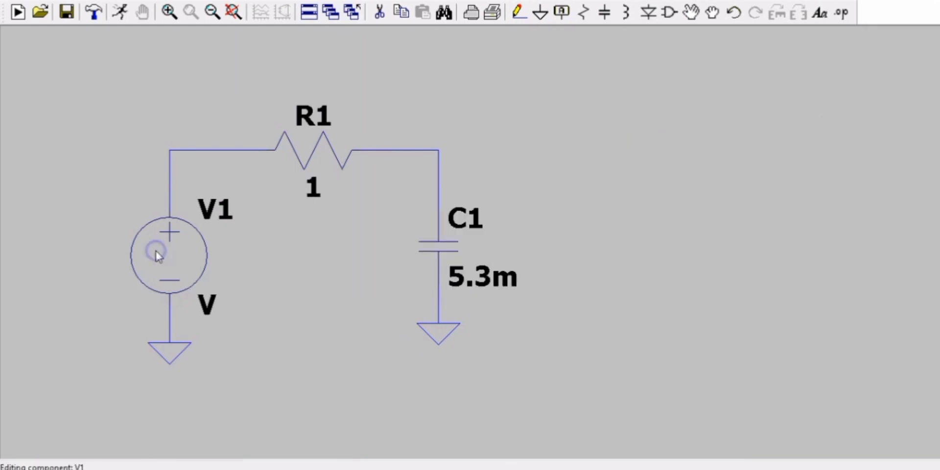
pyautogui.click(337, 128)
pyautogui.click(453, 223)
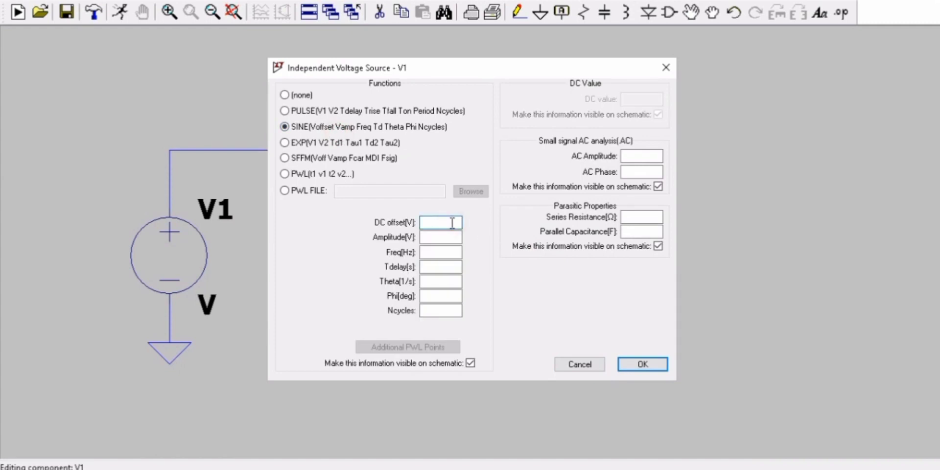
pyautogui.write('0')
pyautogui.press('Tab')
pyautogui.write('5')
pyautogui.press('Tab')
pyautogui.write('20')
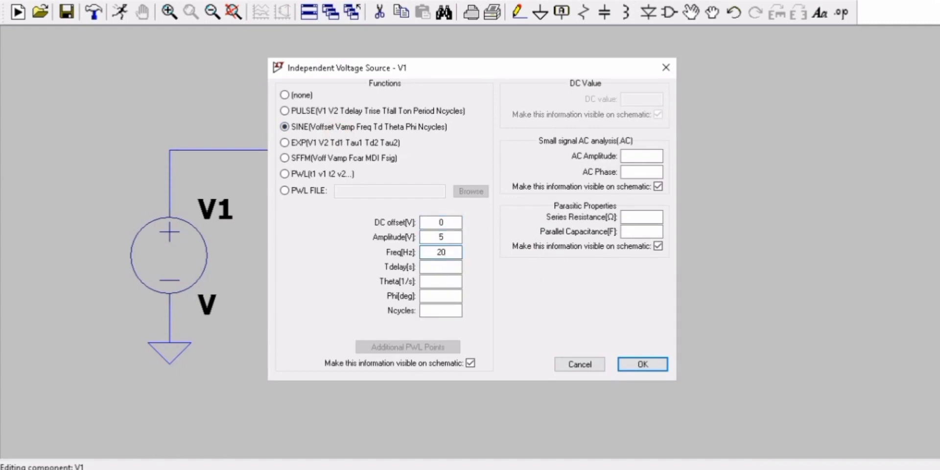
pyautogui.press('Return')
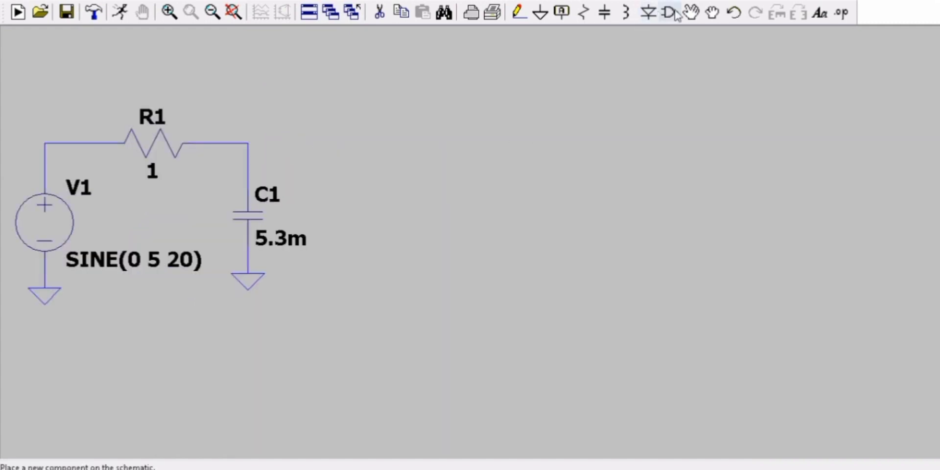
# Place a second voltage source beside the first circuit and three horizontal resistors in a row above and beyond it.
pyautogui.click(670, 12)
pyautogui.press('Return')
pyautogui.click(437, 223)
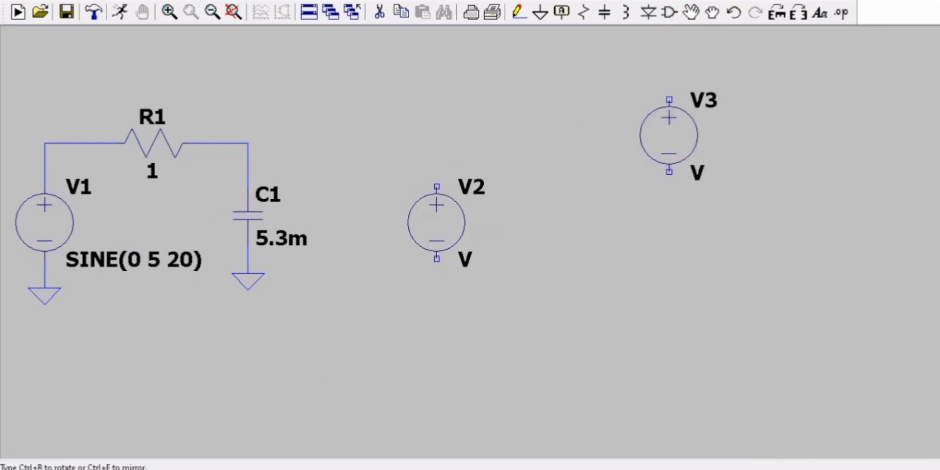
pyautogui.press('r')
pyautogui.hotkey('ctrl', 'r')
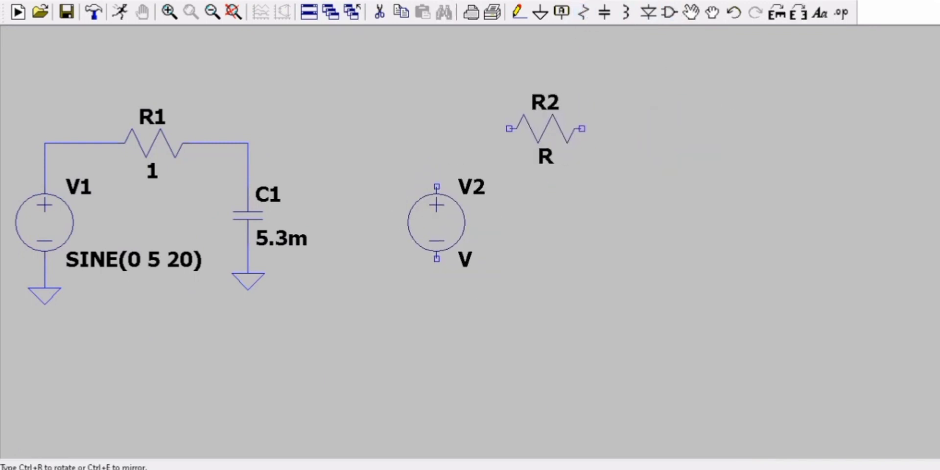
pyautogui.click(546, 143)
pyautogui.click(706, 143)
pyautogui.click(879, 144)
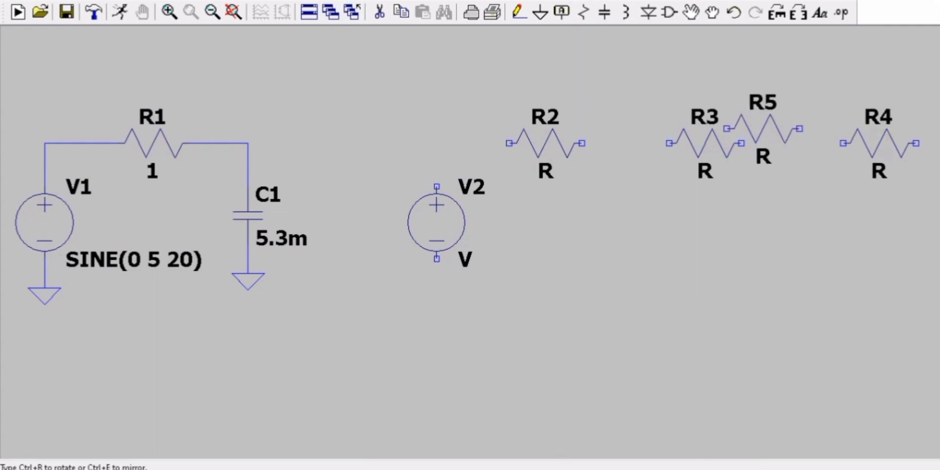
# Place three vertical capacitors below the resistor row, one after each resistor, and align C3 level with C2 and C4.
pyautogui.click(604, 13)
pyautogui.click(629, 221)
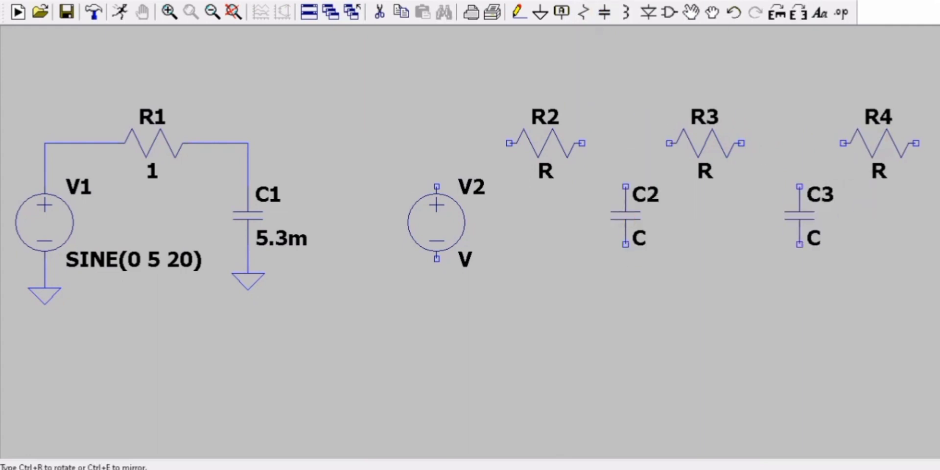
pyautogui.click(803, 206)
pyautogui.click(867, 220)
pyautogui.press('Escape')
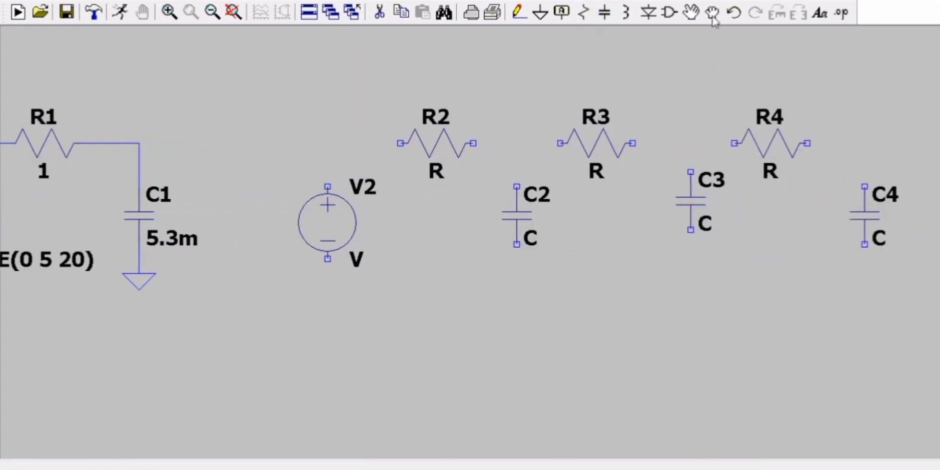
pyautogui.click(712, 12)
pyautogui.moveTo(691, 205); pyautogui.dragTo(690, 221)
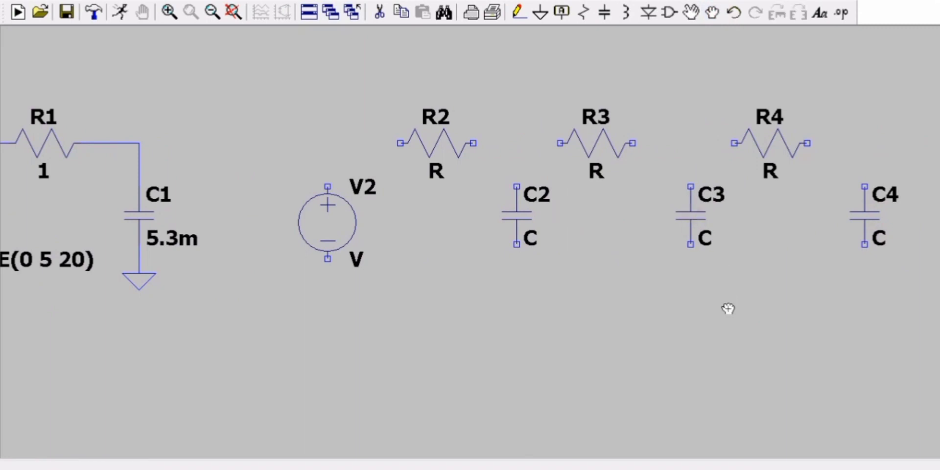
# Wire V2's positive terminal through R2, R3 and R4 to C4, and connect C3 and C2 to the nodes between the resistors.
pyautogui.click(520, 12)
pyautogui.click(327, 187)
pyautogui.click(328, 143)
pyautogui.click(865, 187)
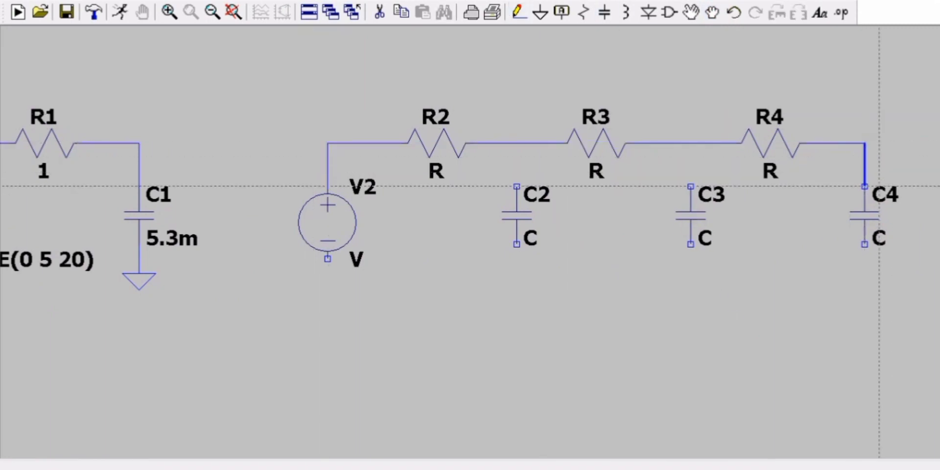
pyautogui.click(691, 143)
pyautogui.click(691, 187)
pyautogui.click(516, 186)
pyautogui.click(517, 143)
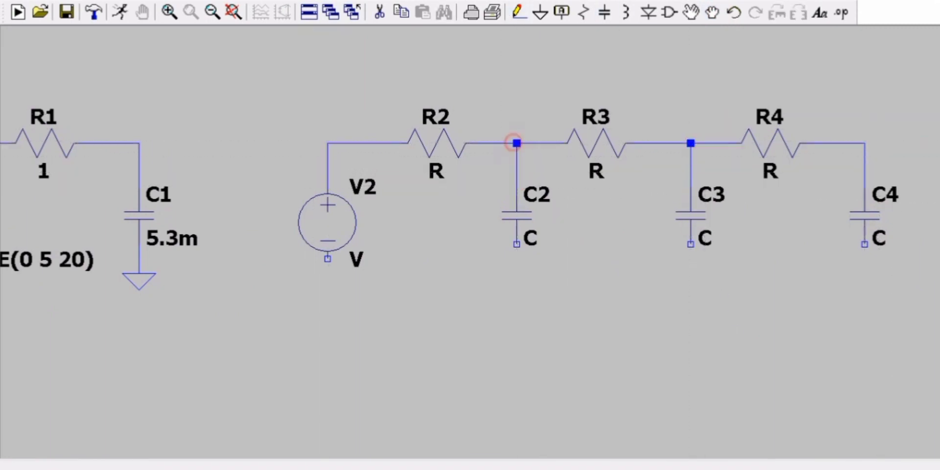
# Place ground symbols below V2, C2, C3 and C4.
pyautogui.scroll(2, 542, 71)
pyautogui.click(541, 13)
pyautogui.click(517, 364)
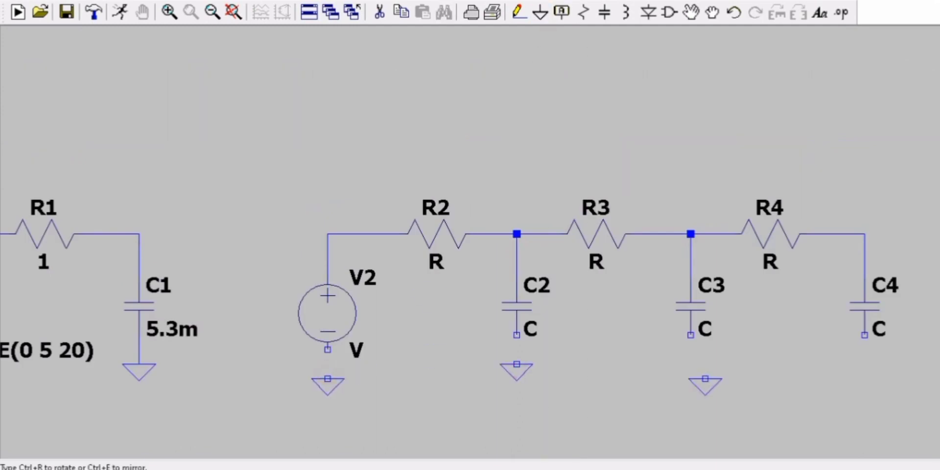
pyautogui.click(691, 365)
pyautogui.click(865, 364)
# Wire the lower terminals of V2, C2, C3 and C4 to their ground symbols.
pyautogui.click(520, 13)
pyautogui.click(327, 350)
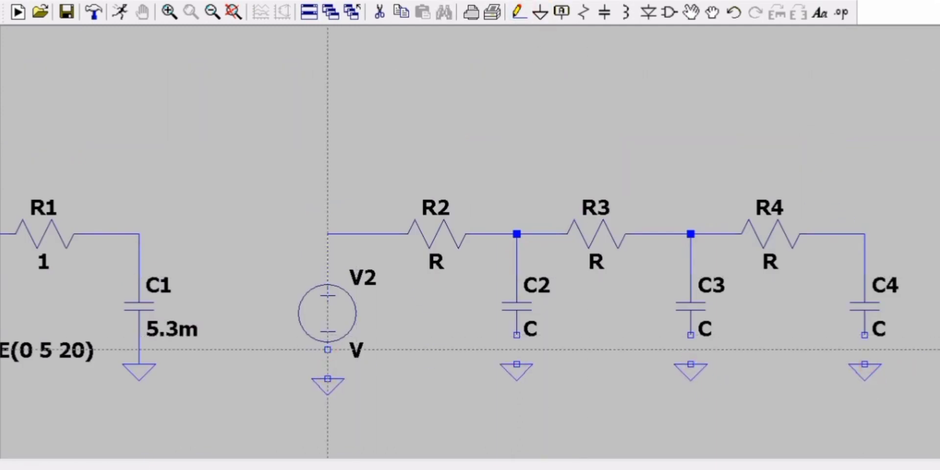
pyautogui.click(328, 379)
pyautogui.click(517, 335)
pyautogui.click(516, 364)
pyautogui.click(691, 335)
pyautogui.click(691, 364)
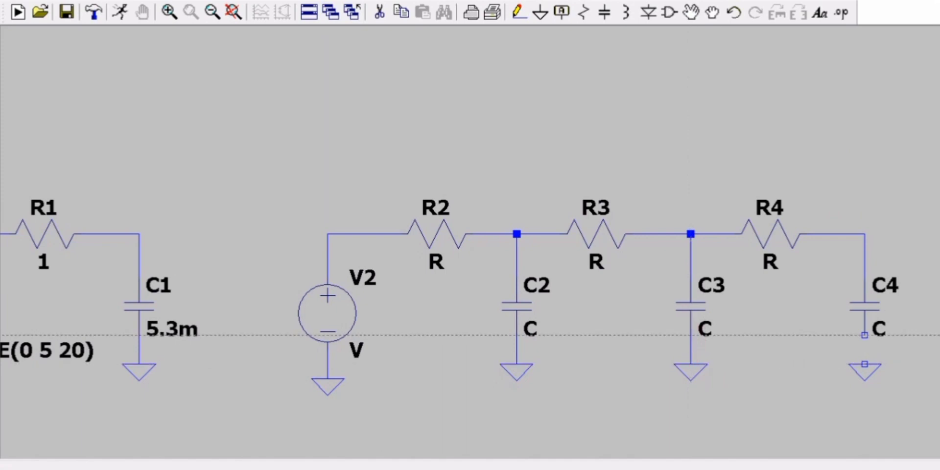
pyautogui.click(865, 335)
pyautogui.click(865, 364)
pyautogui.press('Escape')
# Make V2 a sine source with DC offset 0 V, amplitude 5 V and frequency 20 Hz.
pyautogui.rightClick(328, 305)
pyautogui.click(383, 255)
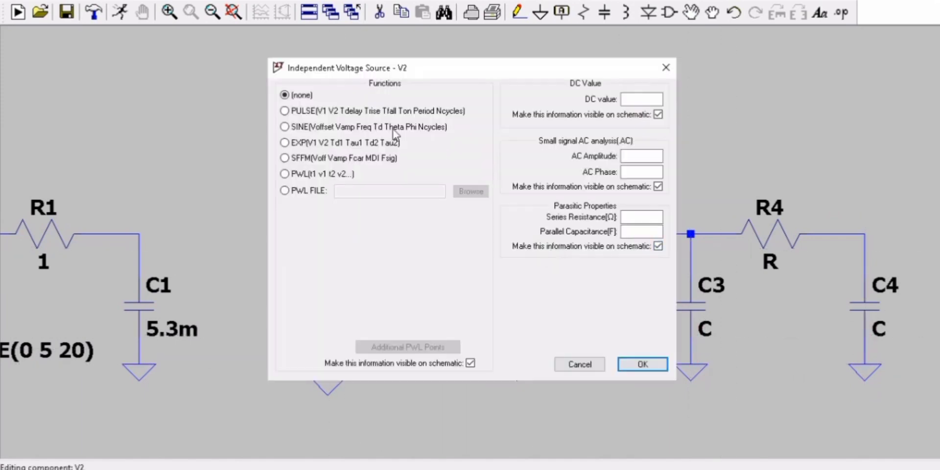
pyautogui.click(284, 127)
pyautogui.press('BackSpace')
pyautogui.write('0')
pyautogui.press('Tab')
pyautogui.write('5')
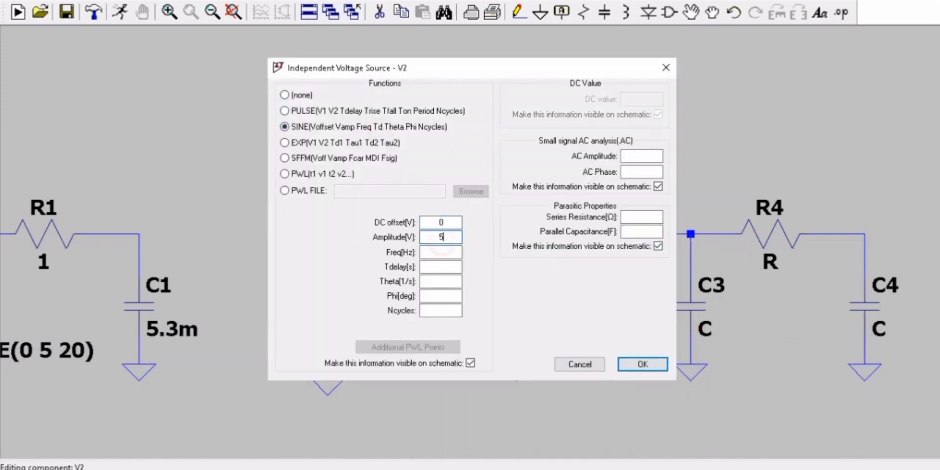
pyautogui.press('Tab')
pyautogui.write('20')
pyautogui.press('Return')
# Set the values of resistors R2, R3 and R4 to 1.
pyautogui.rightClick(437, 274)
pyautogui.rightClick(437, 262)
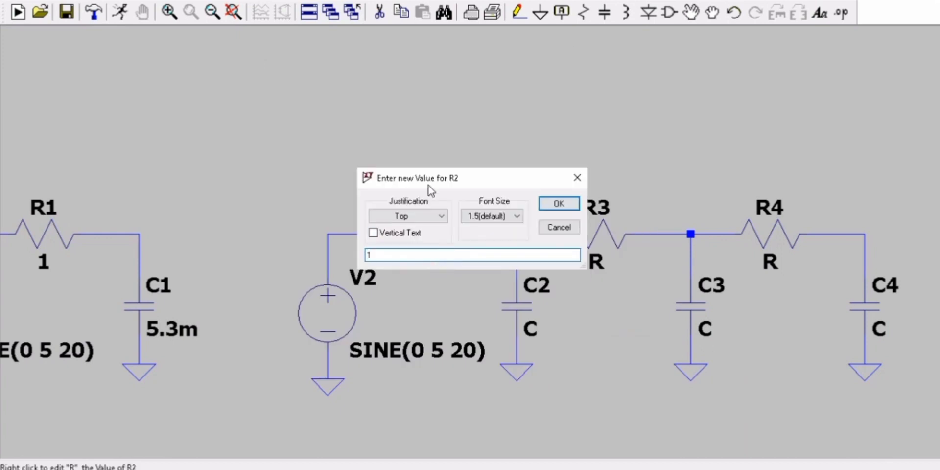
pyautogui.write('1')
pyautogui.press('Return')
pyautogui.rightClick(596, 262)
pyautogui.write('1')
pyautogui.press('Return')
pyautogui.rightClick(769, 263)
pyautogui.write('1')
pyautogui.press('Return')
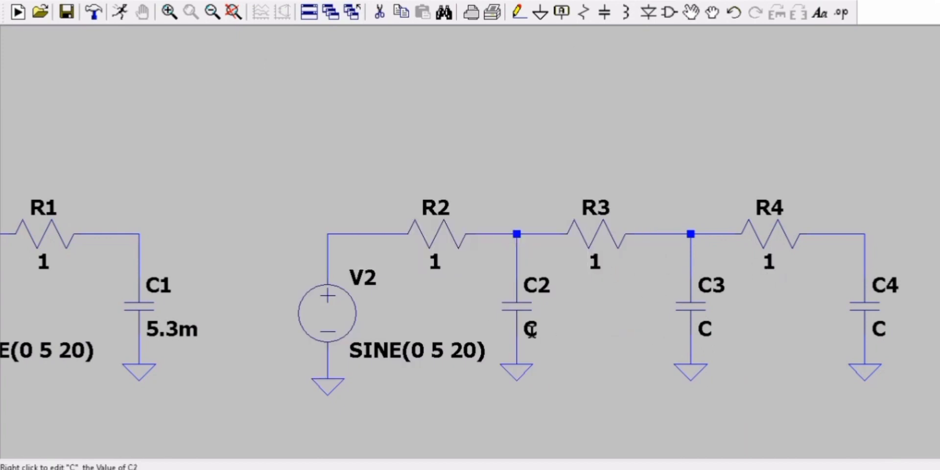
# Set the values of capacitors C2, C3 and C4 to 5.3m.
pyautogui.rightClick(531, 329)
pyautogui.write('5.3')
pyautogui.press('Return')
pyautogui.rightClick(705, 329)
pyautogui.write('5.3')
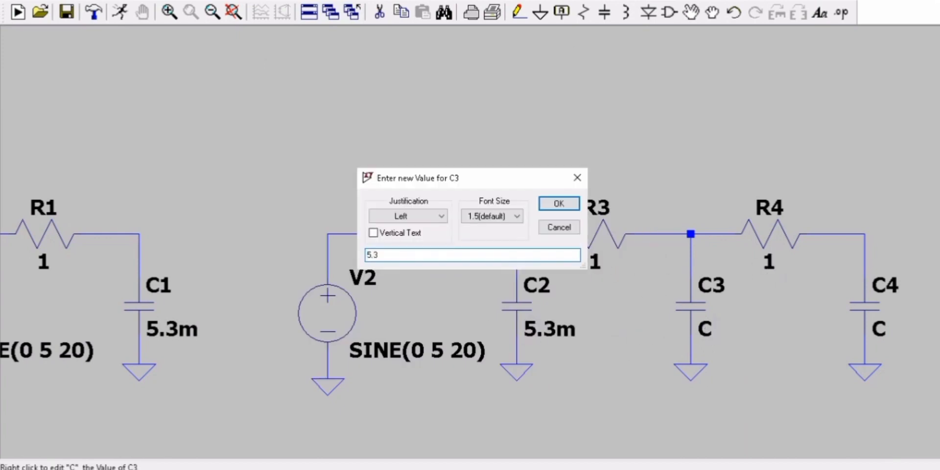
pyautogui.write('m')
pyautogui.press('Return')
pyautogui.rightClick(880, 333)
pyautogui.press('Return')
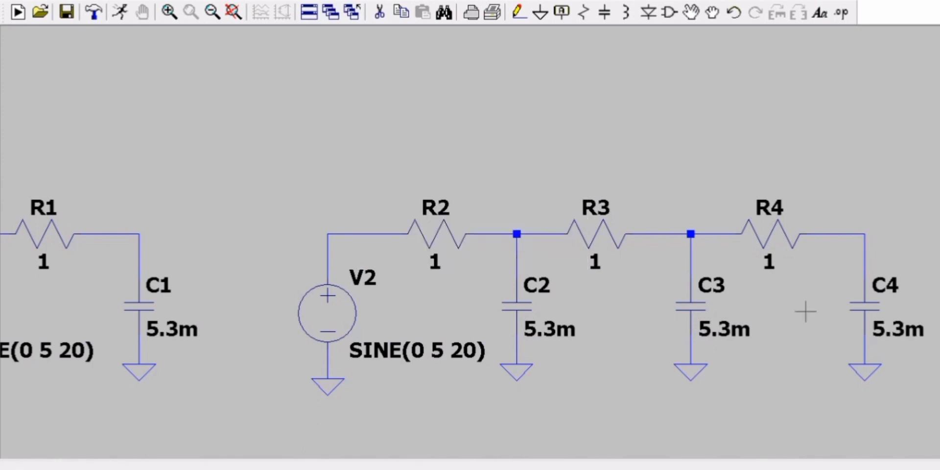
# Place an output port named Vout2 beside the three-stage filter and wire it to the node between R4 and C4.
pyautogui.moveTo(763, 113); pyautogui.dragTo(568, 76)
pyautogui.click(562, 13)
pyautogui.click(505, 250)
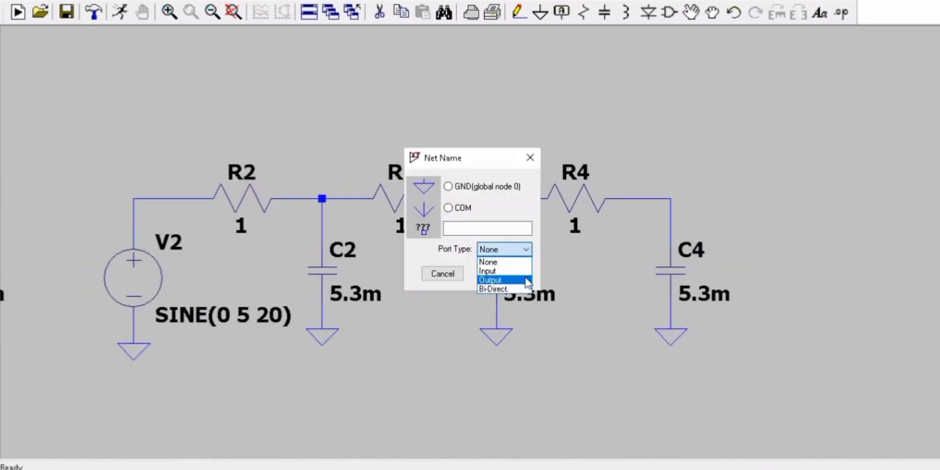
pyautogui.click(504, 278)
pyautogui.click(497, 231)
pyautogui.write('Vout2')
pyautogui.click(504, 274)
pyautogui.click(730, 199)
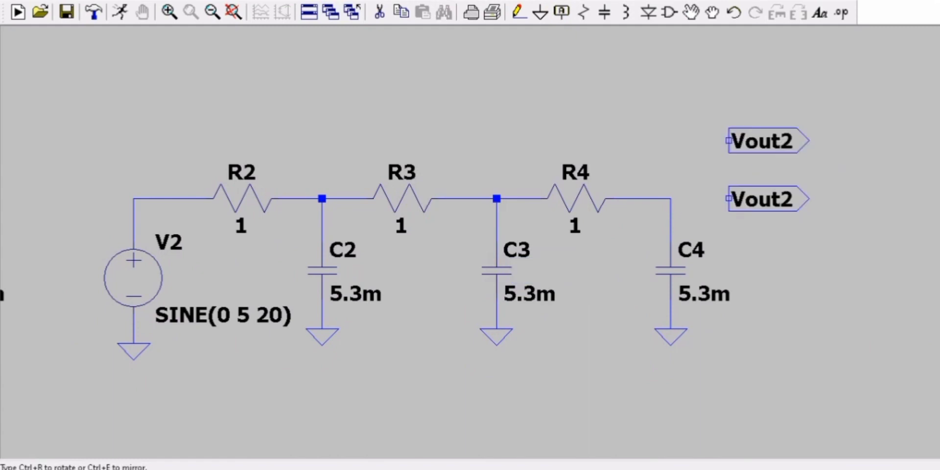
pyautogui.press('F3')
pyautogui.click(730, 198)
pyautogui.click(670, 199)
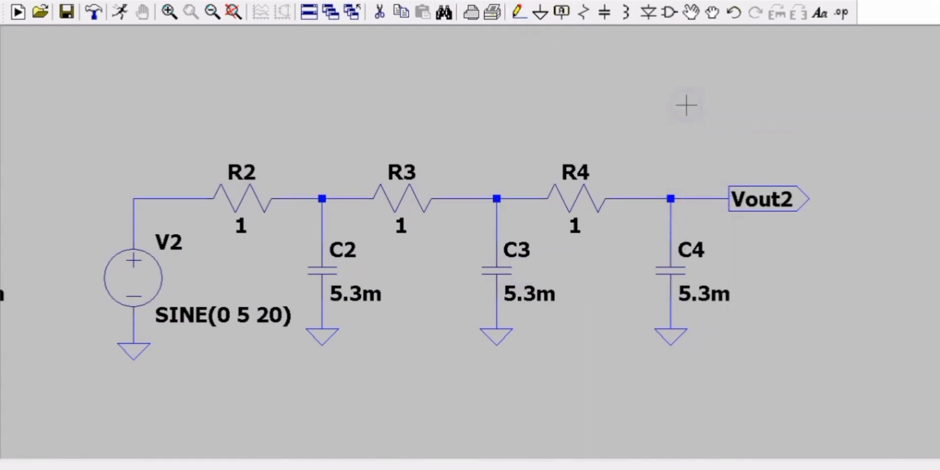
# Add the comment text "LPF PASIF" above the three-stage filter and above the single-stage filter.
pyautogui.scroll(-2, 694, 100)
pyautogui.scroll(-1, 695, 101)
pyautogui.press('space')
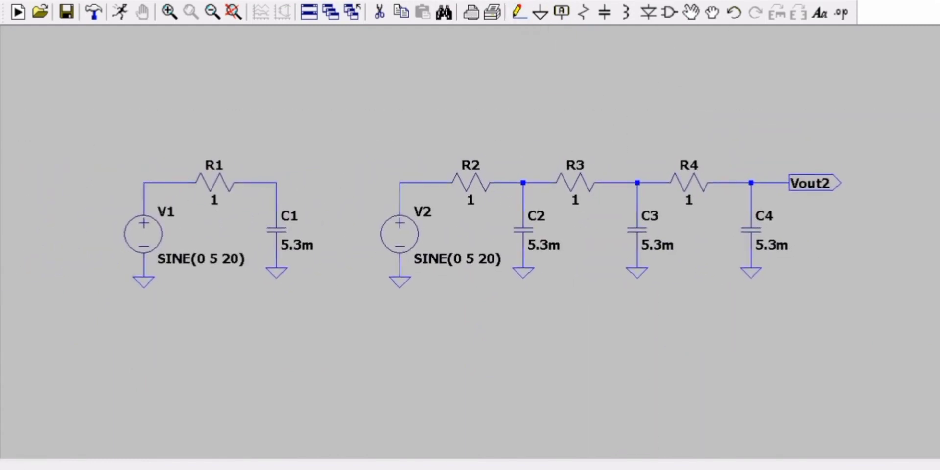
pyautogui.click(821, 14)
pyautogui.write('LPF PASIF')
pyautogui.press('Return')
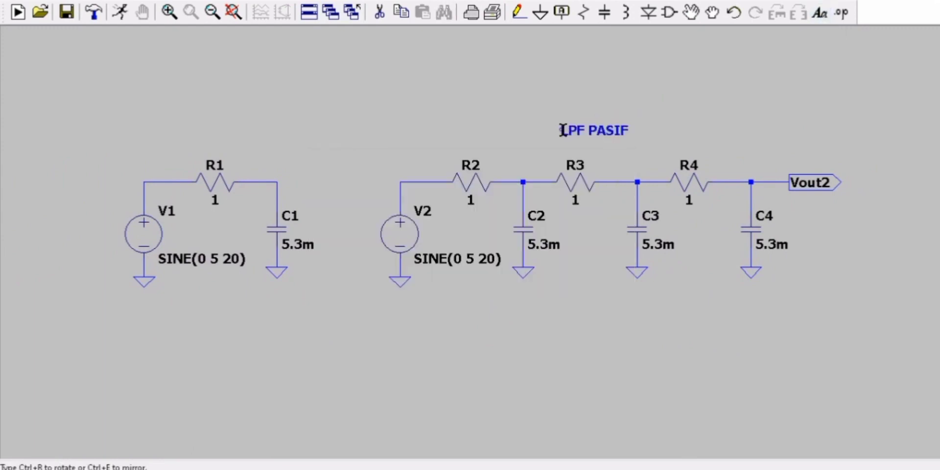
pyautogui.click(593, 140)
pyautogui.click(821, 13)
pyautogui.write('LPF')
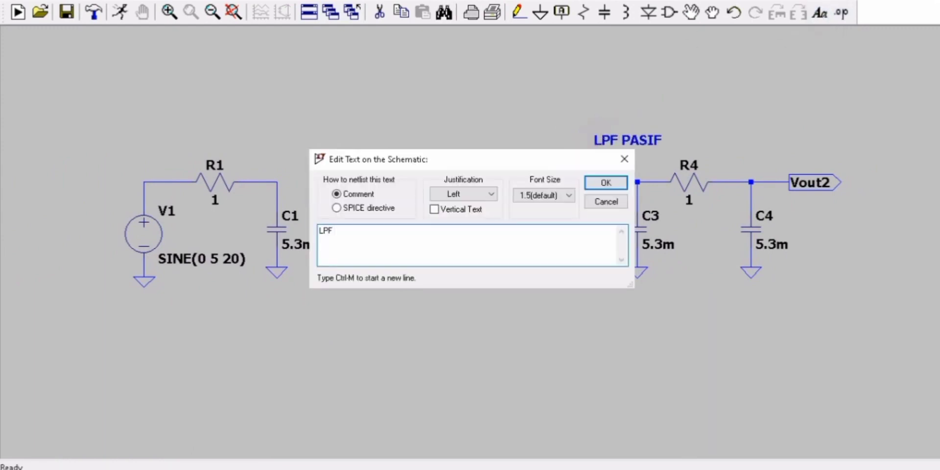
pyautogui.write(' PASIF')
pyautogui.press('Return')
pyautogui.click(185, 148)
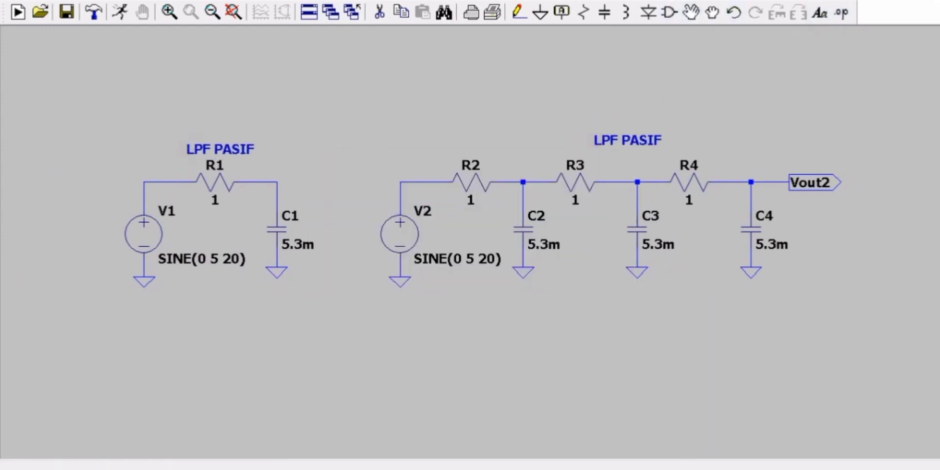
# Run a transient simulation with stop time 1, save start 0, maximum timestep 0.001 and external DC supplies starting at 0V.
pyautogui.click(120, 12)
pyautogui.write('1')
pyautogui.press('Tab')
pyautogui.write('0')
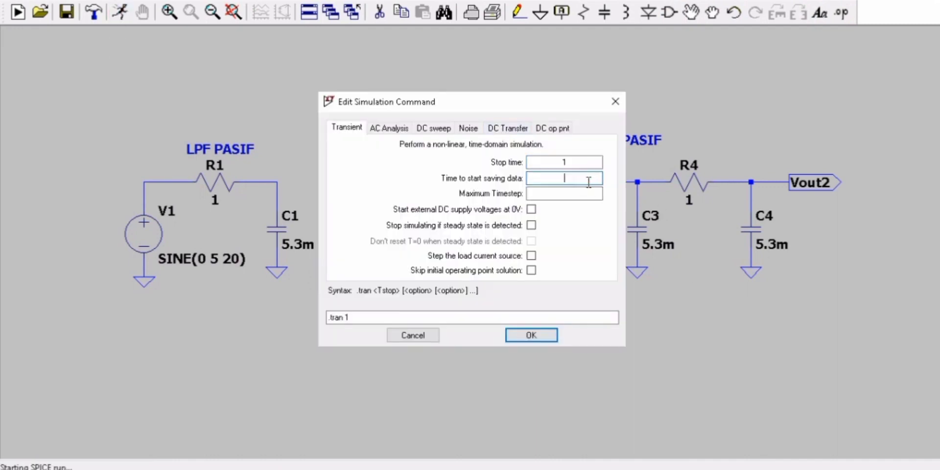
pyautogui.click(590, 195)
pyautogui.write('0.001')
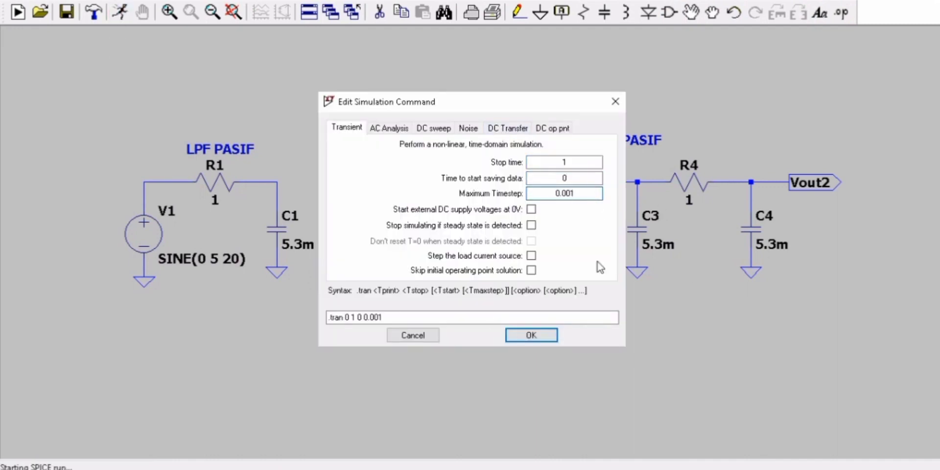
pyautogui.click(531, 209)
pyautogui.click(532, 336)
# Place an output port named Vout1 beside the single-stage filter and wire it to the node between R1 and C1.
pyautogui.click(561, 11)
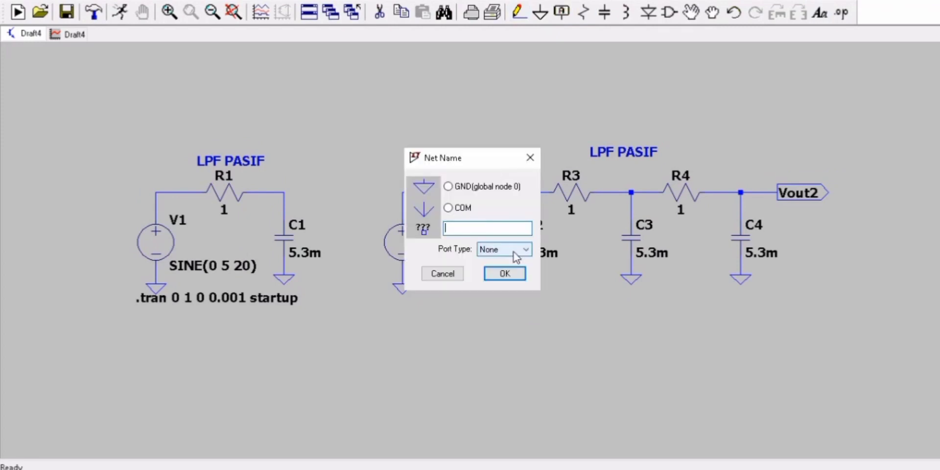
pyautogui.click(504, 249)
pyautogui.click(500, 274)
pyautogui.click(489, 231)
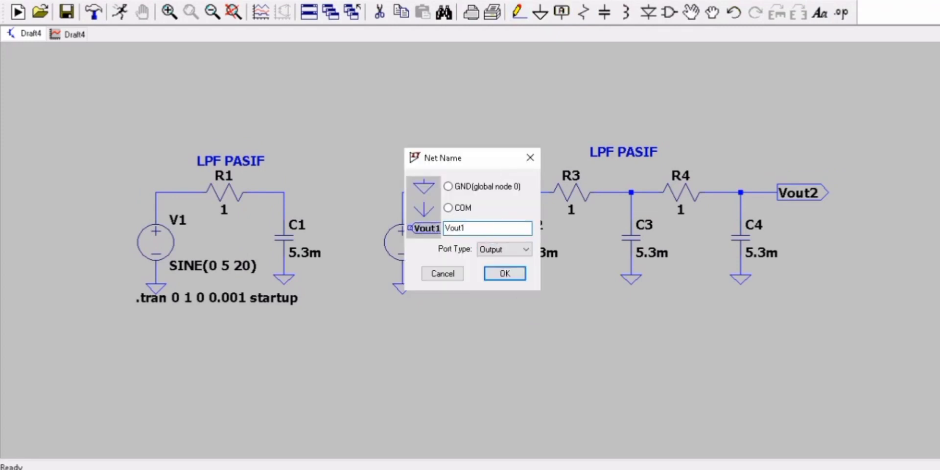
pyautogui.press('Return')
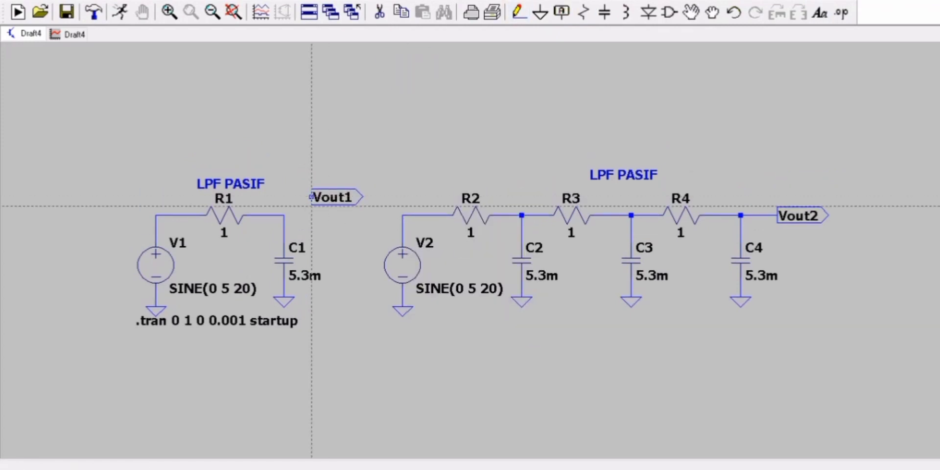
pyautogui.click(312, 197)
pyautogui.press('F3')
pyautogui.click(311, 197)
pyautogui.click(265, 215)
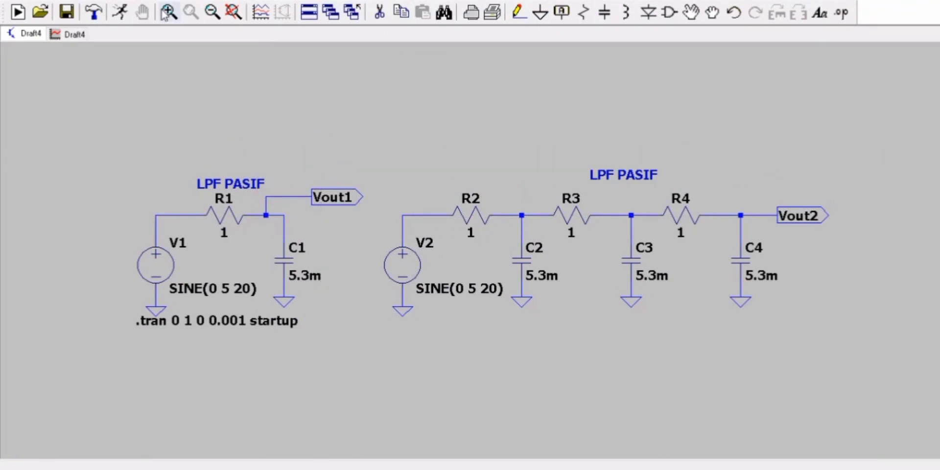
# Run the transient simulation and plot the input voltage at the node between V1 and R1.
pyautogui.click(121, 10)
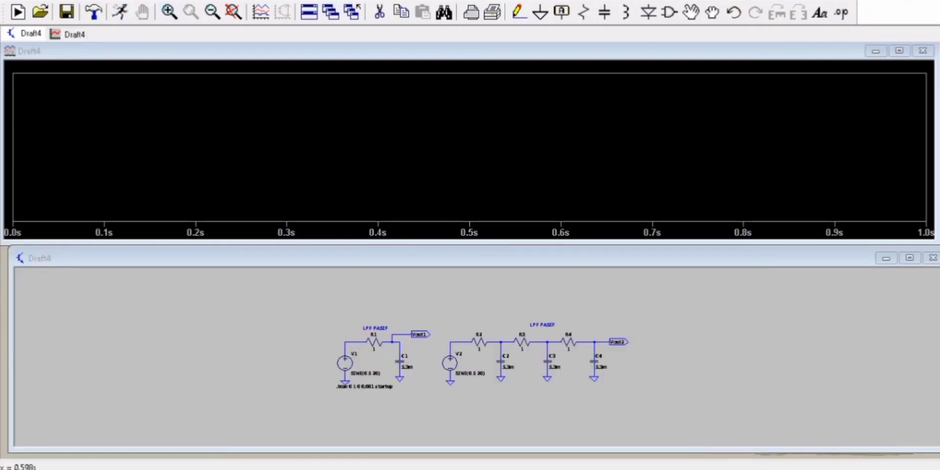
pyautogui.click(590, 289)
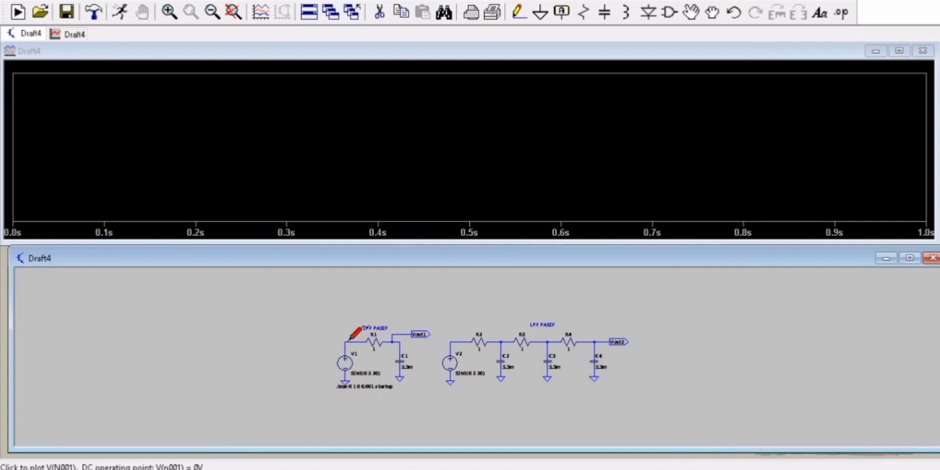
pyautogui.click(348, 340)
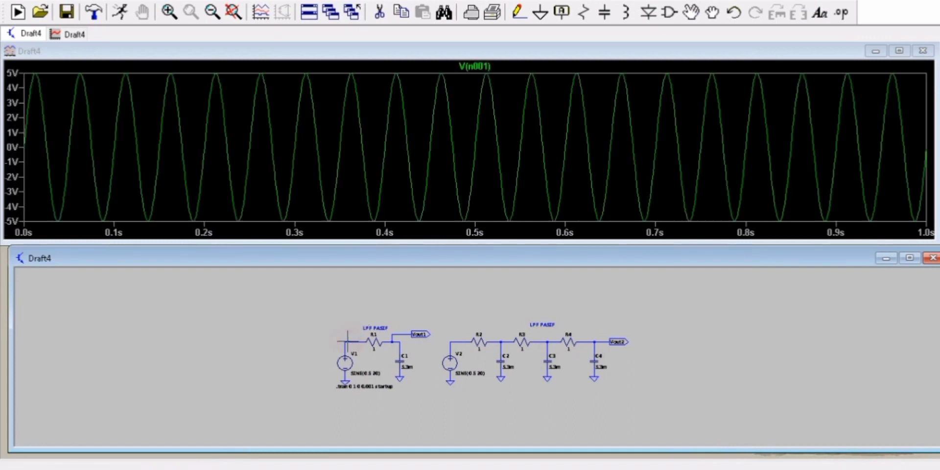
# Add a second plot pane and plot the Vout1 voltage in it.
pyautogui.rightClick(417, 112)
pyautogui.click(469, 199)
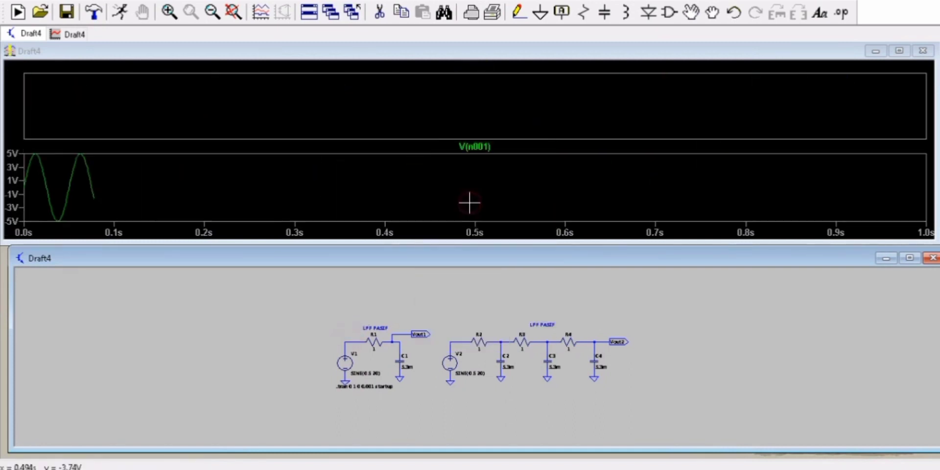
pyautogui.click(470, 122)
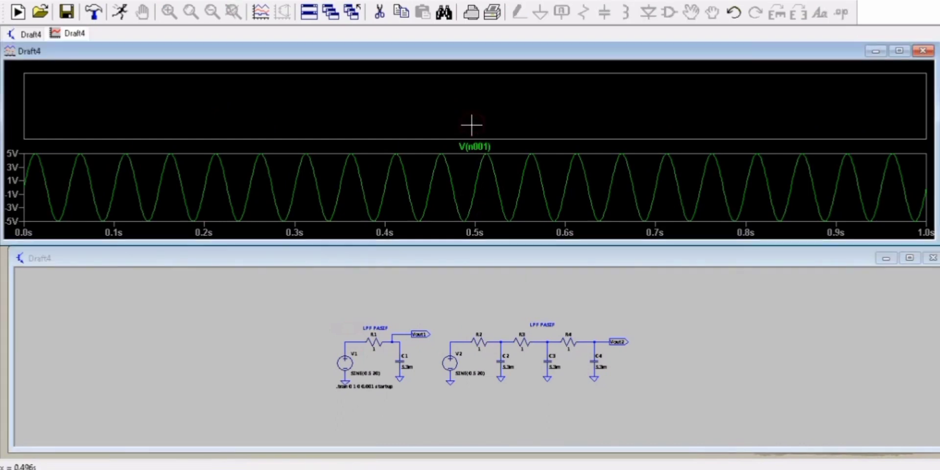
pyautogui.click(407, 283)
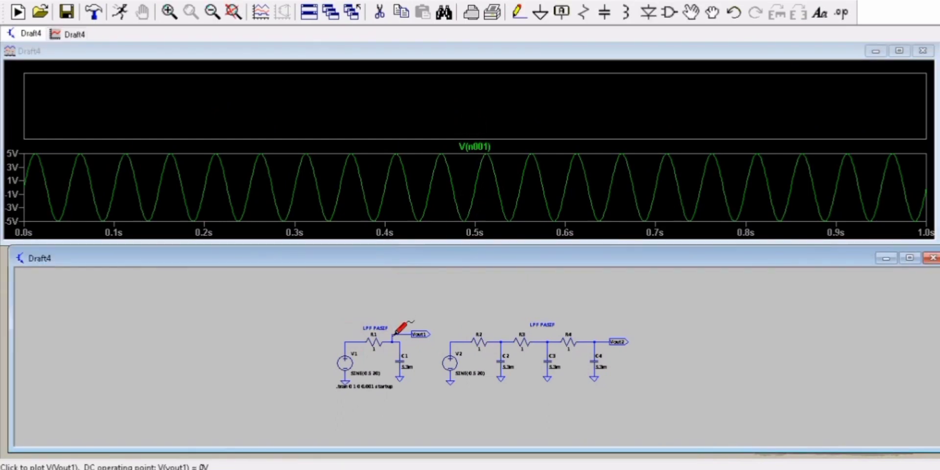
pyautogui.click(395, 333)
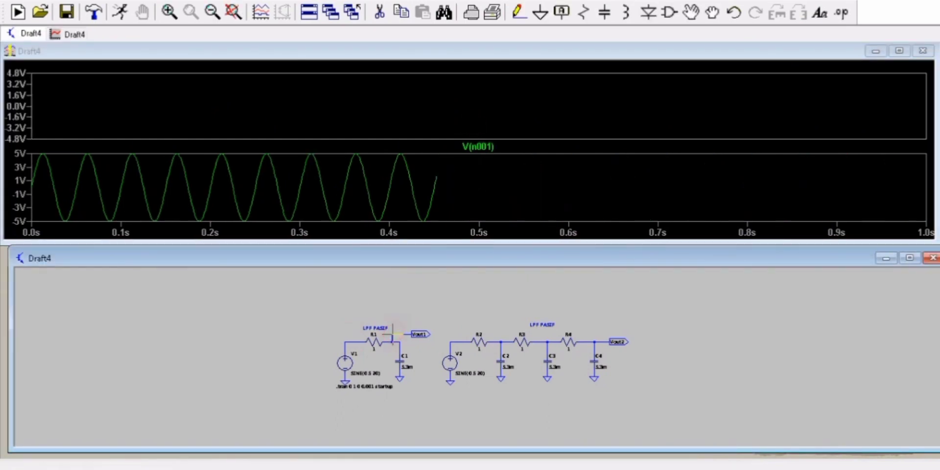
# Add a third plot pane and plot the Vout2 voltage in it.
pyautogui.rightClick(467, 121)
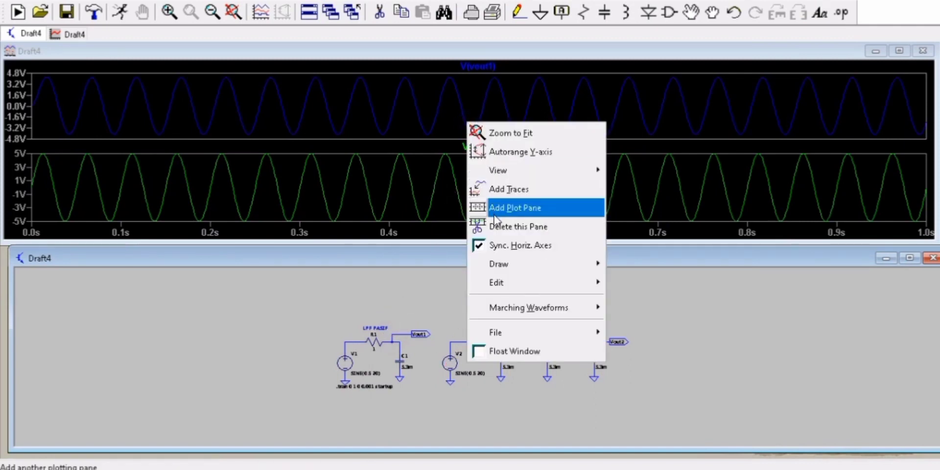
pyautogui.click(496, 210)
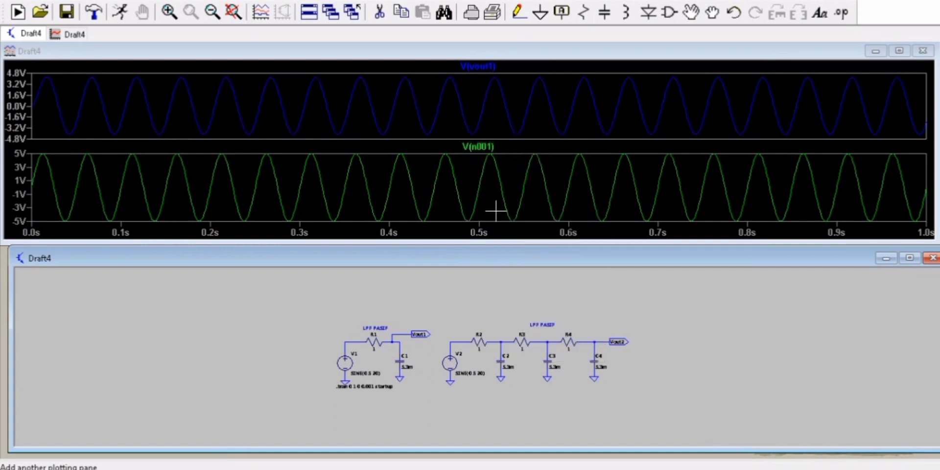
pyautogui.click(598, 338)
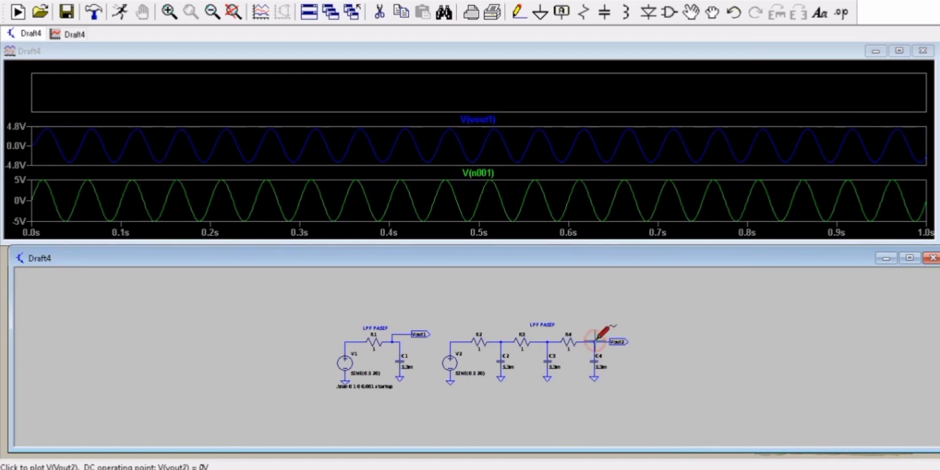
pyautogui.click(597, 339)
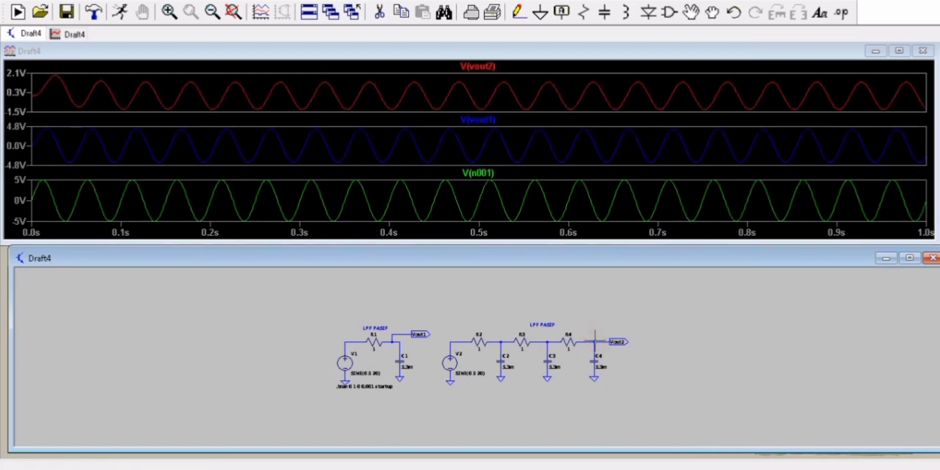
pyautogui.rightClick(702, 342)
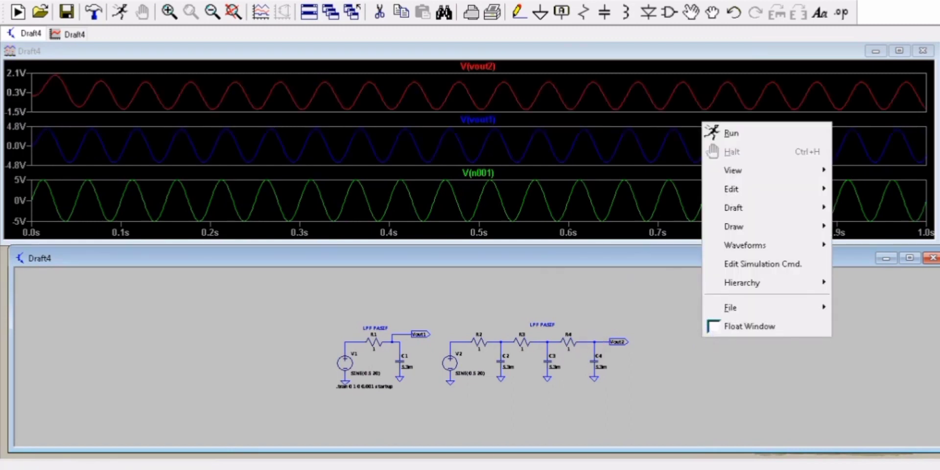
pyautogui.click(624, 288)
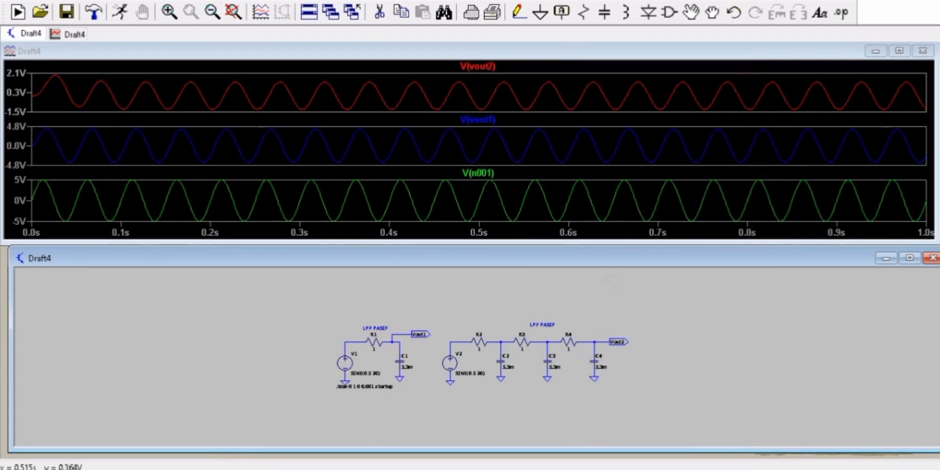
# Maximize the waveform window and zoom all three plots to the 0 to 500 ms range.
pyautogui.click(899, 57)
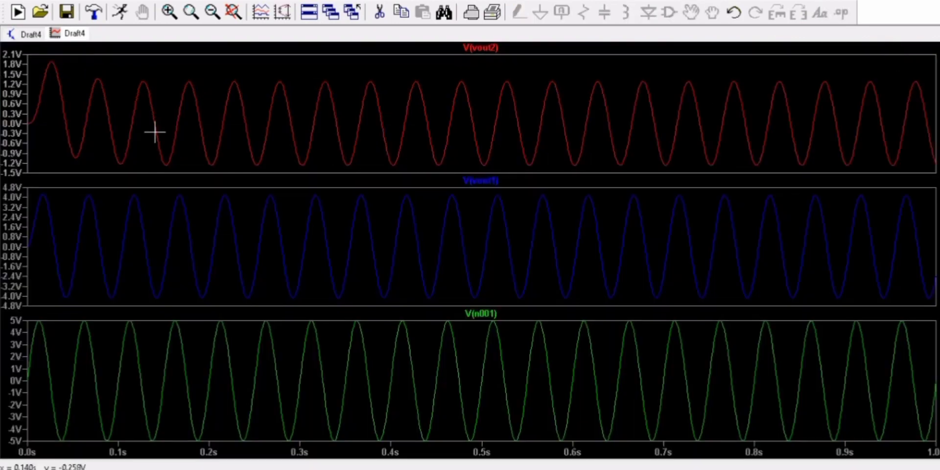
pyautogui.moveTo(43, 59); pyautogui.dragTo(453, 433)
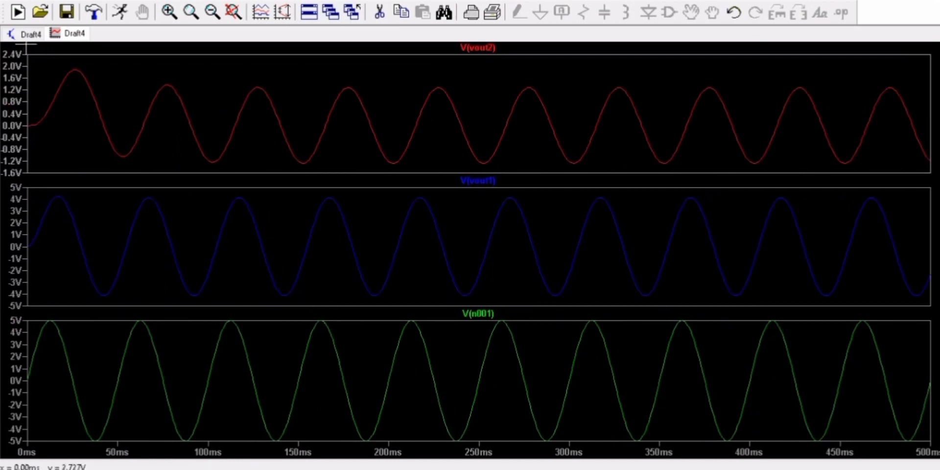
pyautogui.click(30, 35)
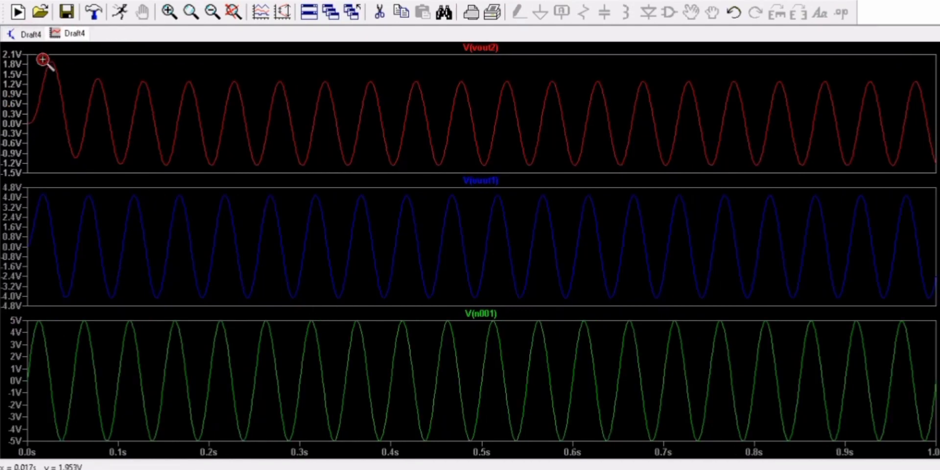
pyautogui.moveTo(43, 59); pyautogui.dragTo(453, 434)
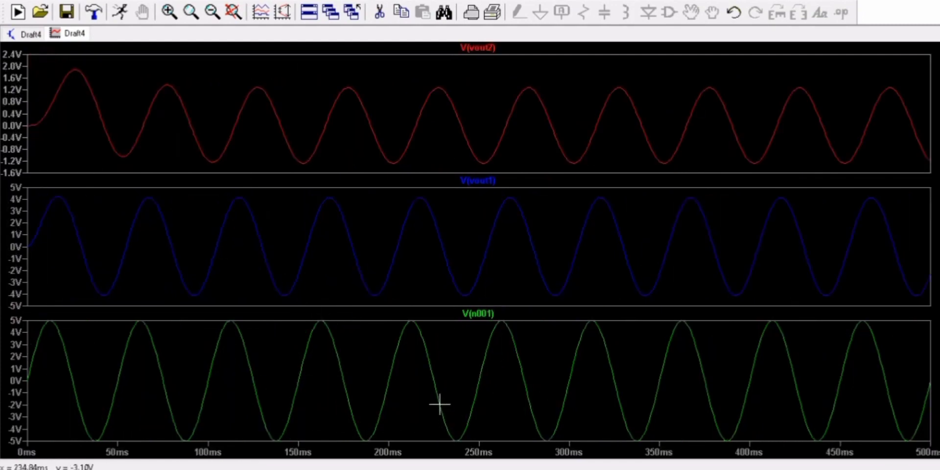
# Compare the input, Vout1 and Vout2 waveforms with the two low-pass filter circuits in the schematic.
pyautogui.click(27, 34)
pyautogui.click(69, 32)
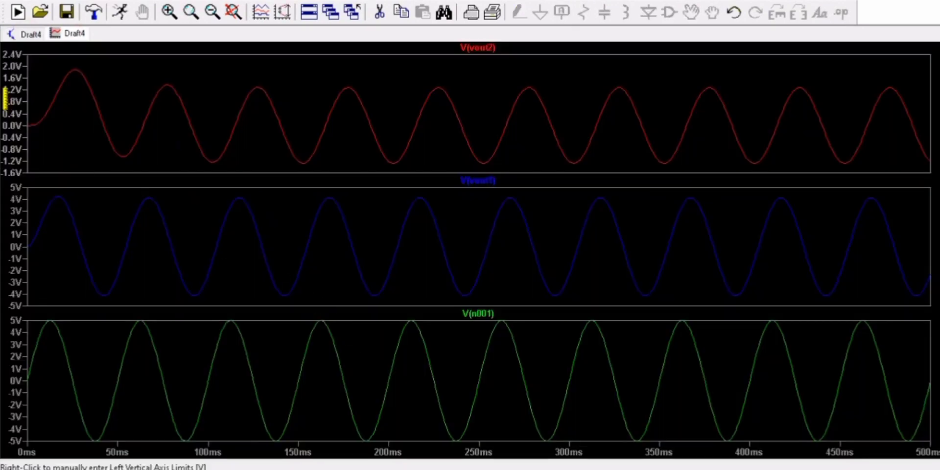
pyautogui.click(27, 35)
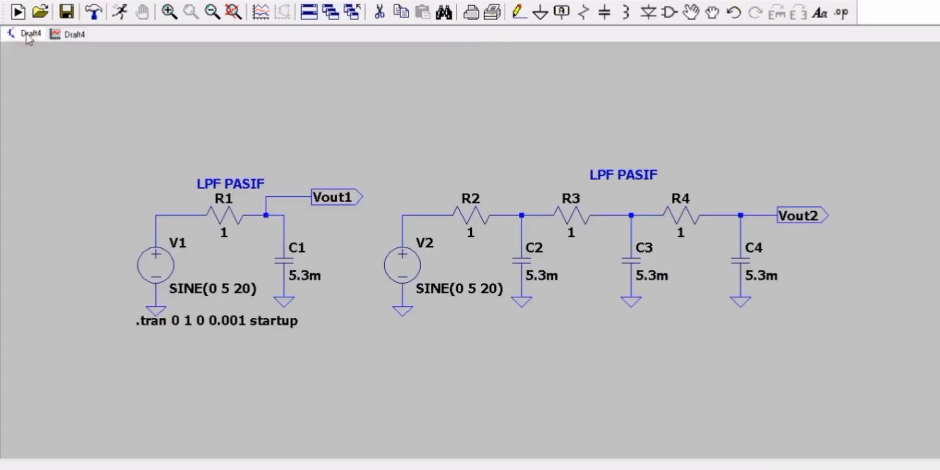
pyautogui.click(69, 33)
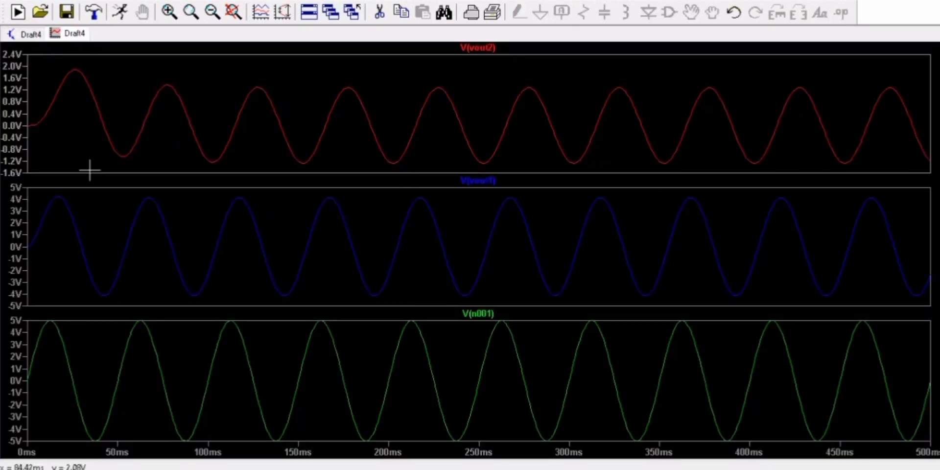
# Set the sine frequency of both low-pass filter sources, V1 and V2, to 100 Hz.
pyautogui.click(27, 34)
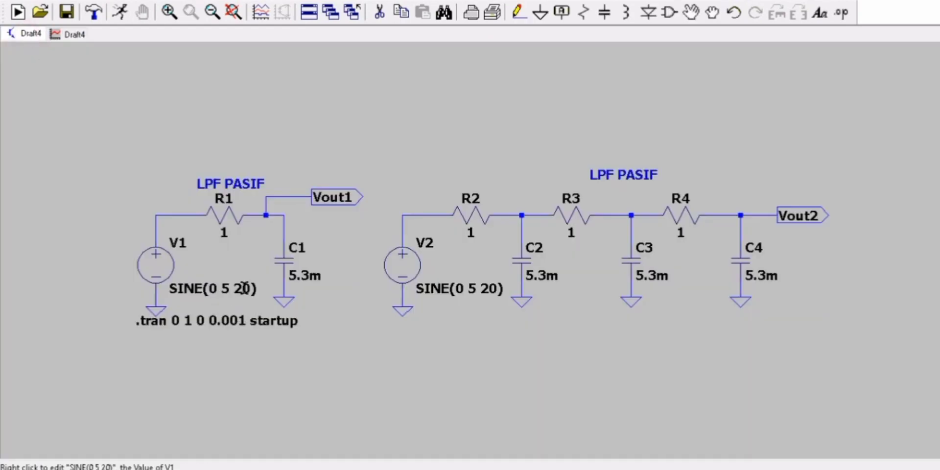
pyautogui.rightClick(244, 288)
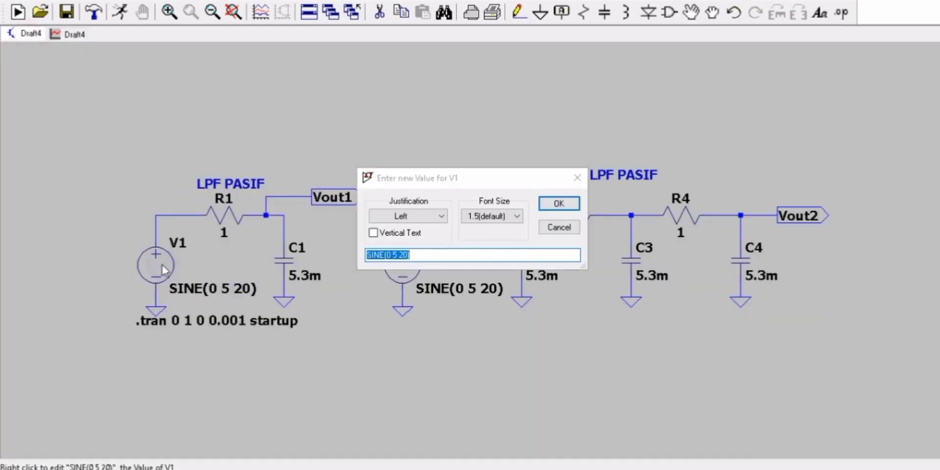
pyautogui.click(560, 228)
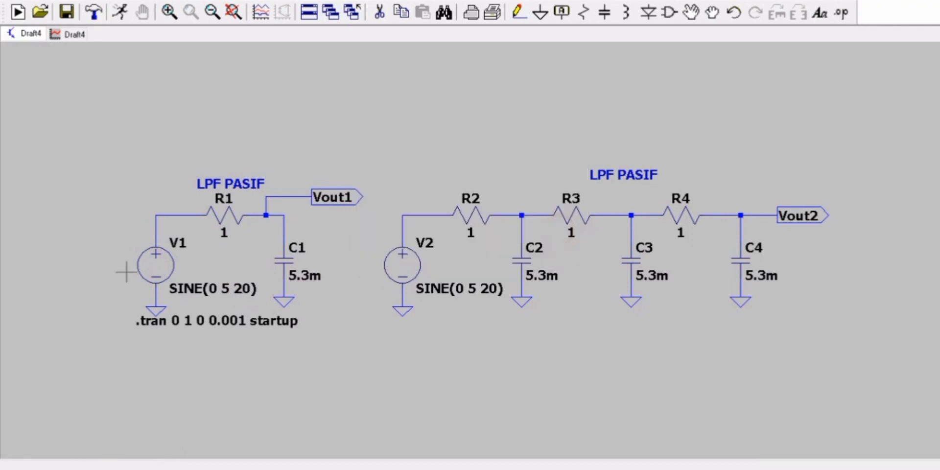
pyautogui.rightClick(160, 271)
pyautogui.click(448, 252)
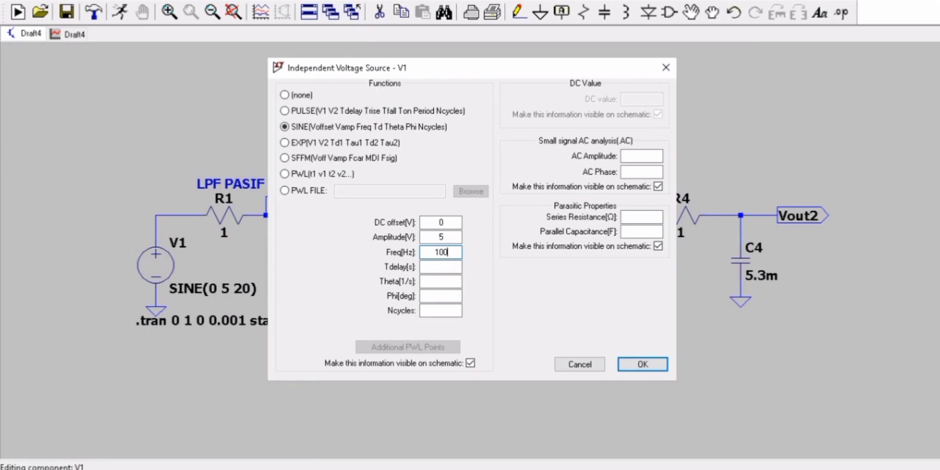
pyautogui.click(659, 369)
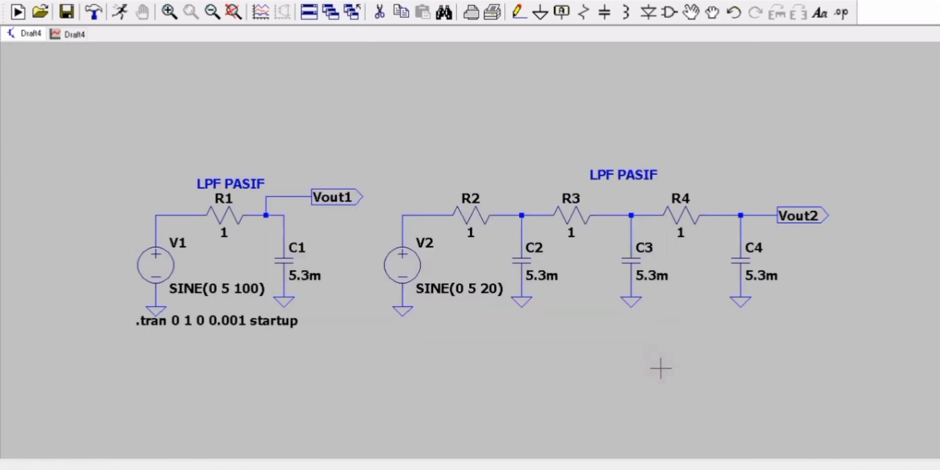
pyautogui.rightClick(411, 266)
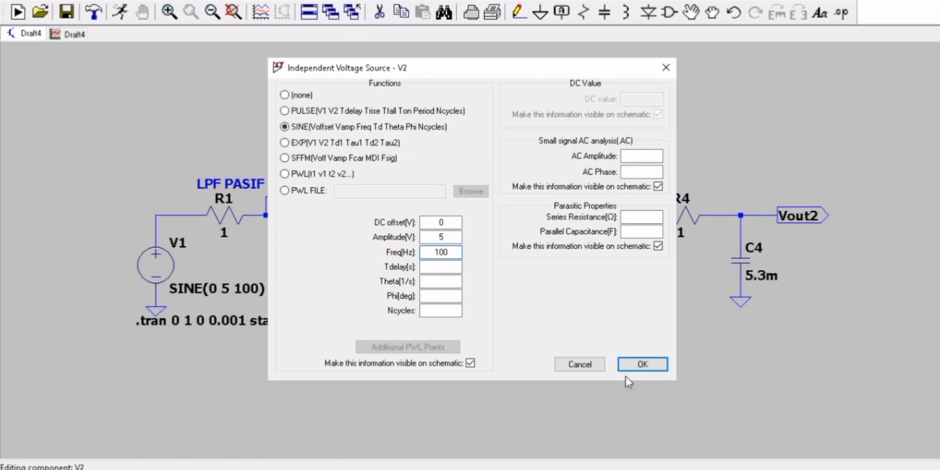
pyautogui.click(640, 362)
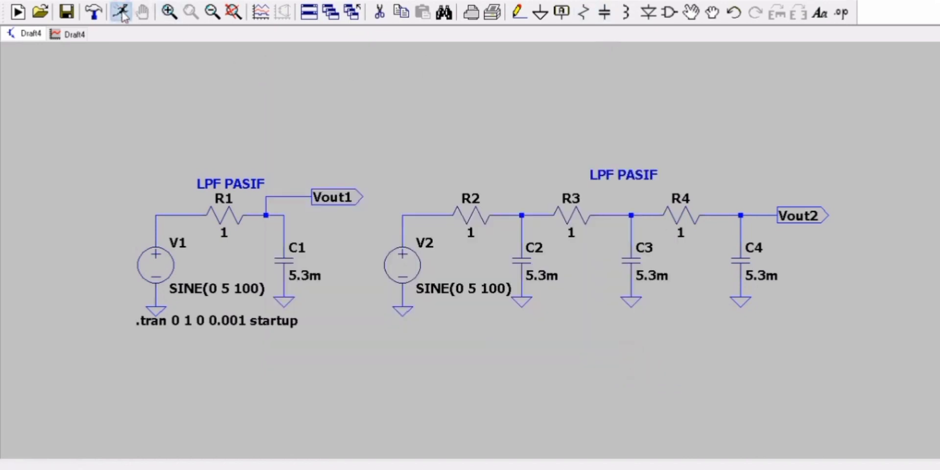
# Rerun the simulation and zoom in on the three plots in the maximized waveform window.
pyautogui.click(122, 14)
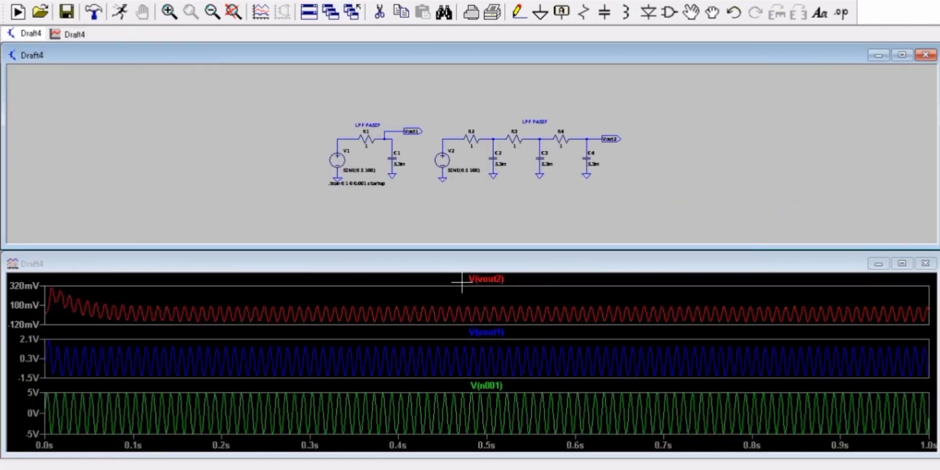
pyautogui.click(910, 268)
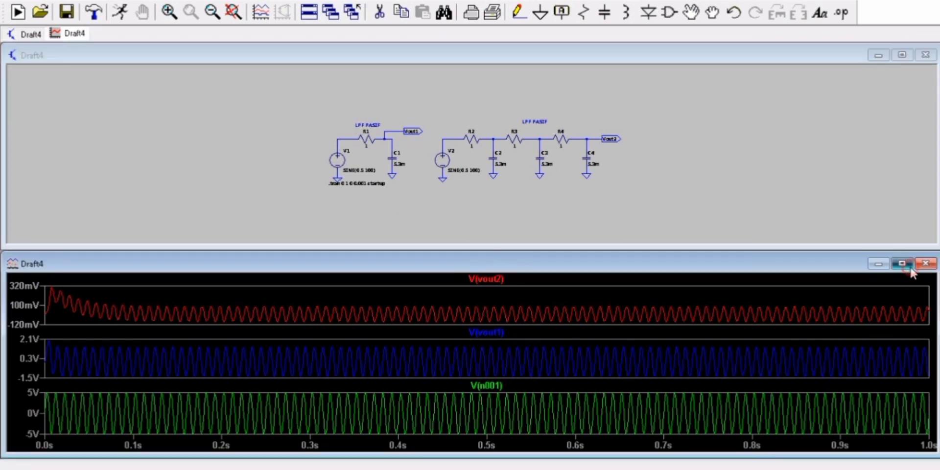
pyautogui.click(910, 268)
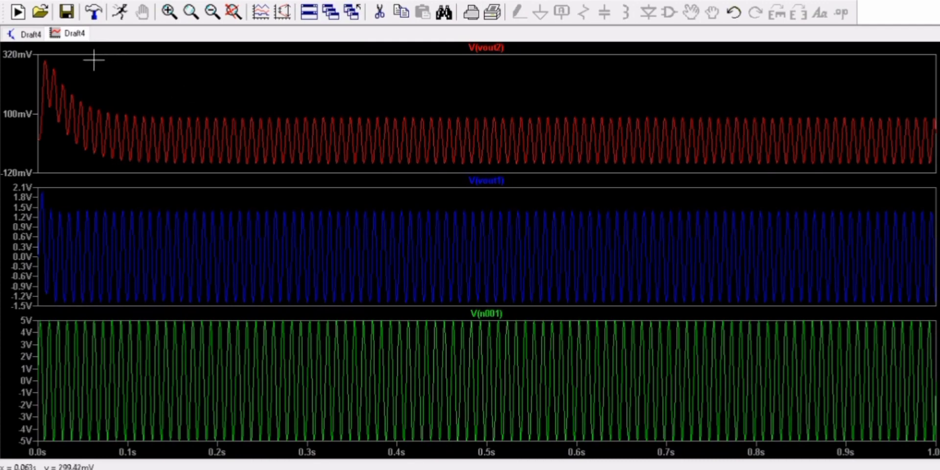
pyautogui.moveTo(195, 132); pyautogui.dragTo(565, 420)
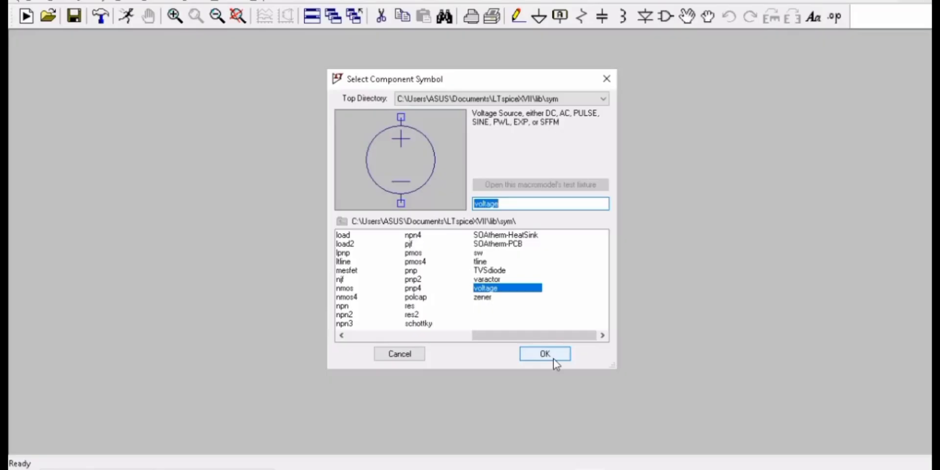
# Place a voltage source in the blank schematic and an LT1057 op-amp to the right of it.
pyautogui.click(552, 353)
pyautogui.click(104, 237)
pyautogui.press('Escape')
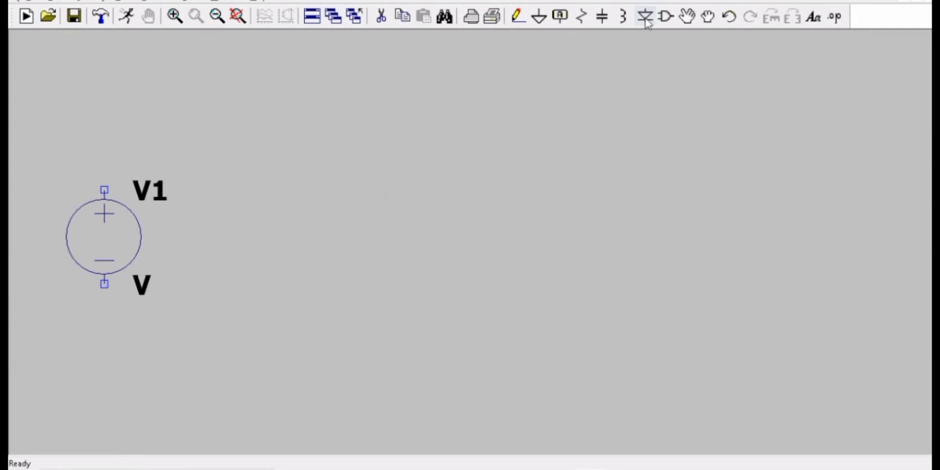
pyautogui.click(666, 16)
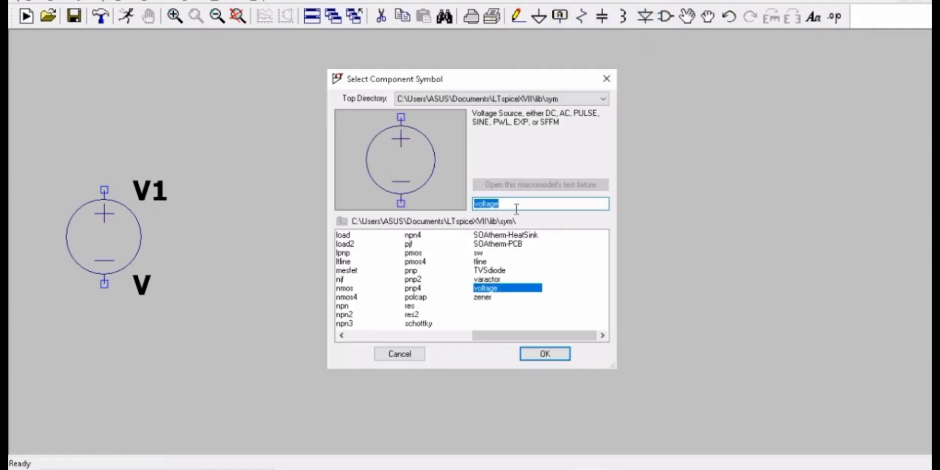
pyautogui.write('lt1057')
pyautogui.click(541, 353)
pyautogui.click(399, 226)
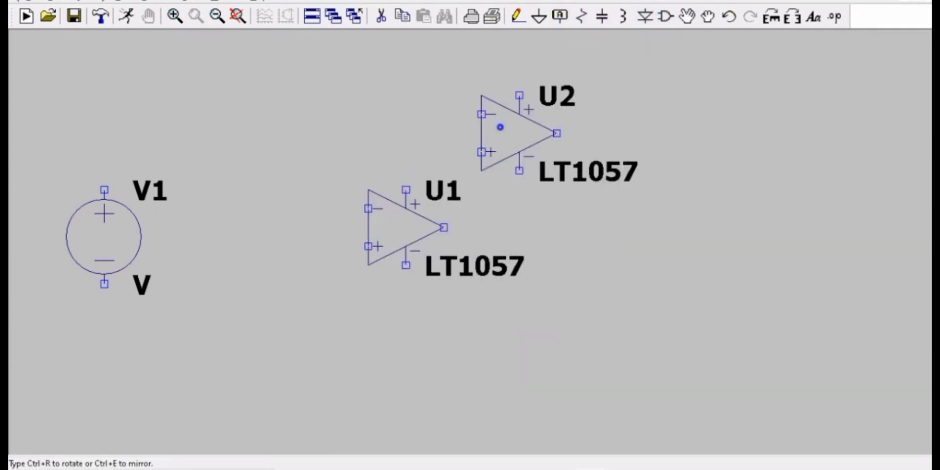
pyautogui.press('Escape')
# Place a vertical resistor R1 and a horizontal resistor R2 above op-amp U1, with R1 up and left of R2.
pyautogui.scroll(-2, 354, 223)
pyautogui.click(582, 17)
pyautogui.click(307, 105)
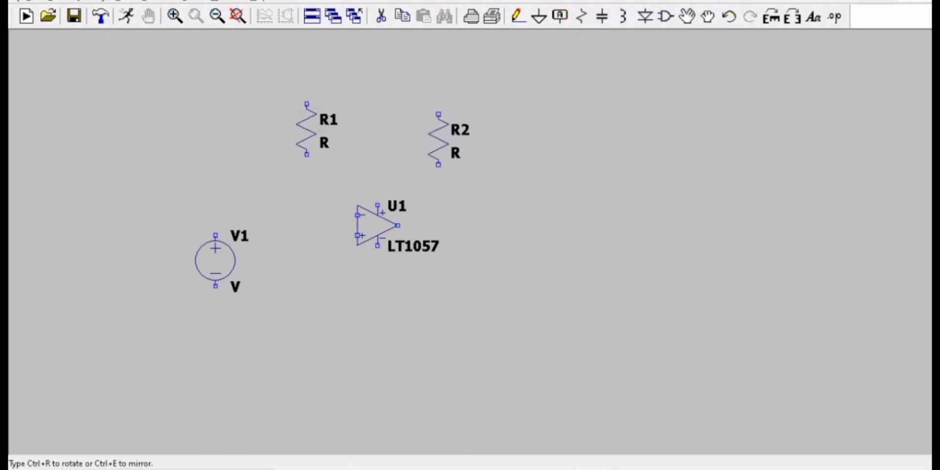
pyautogui.hotkey('ctrl', 'r')
pyautogui.click(383, 165)
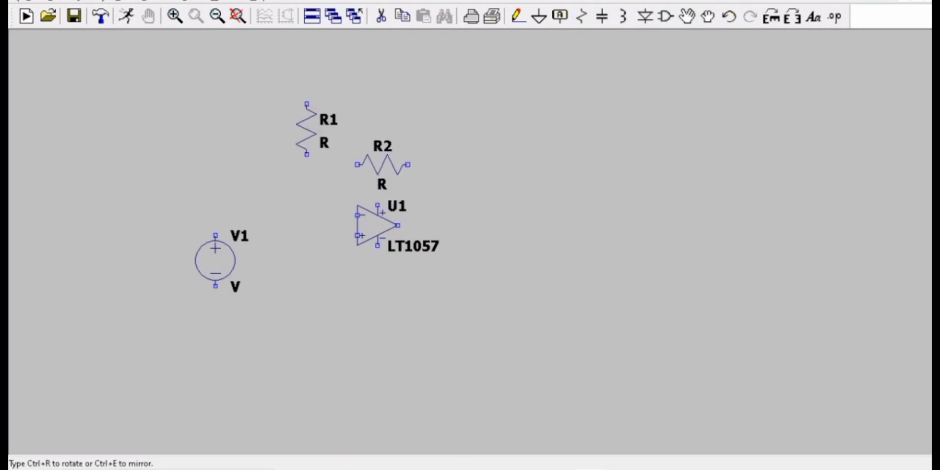
pyautogui.press('Escape')
pyautogui.click(709, 17)
pyautogui.moveTo(307, 130); pyautogui.dragTo(317, 110)
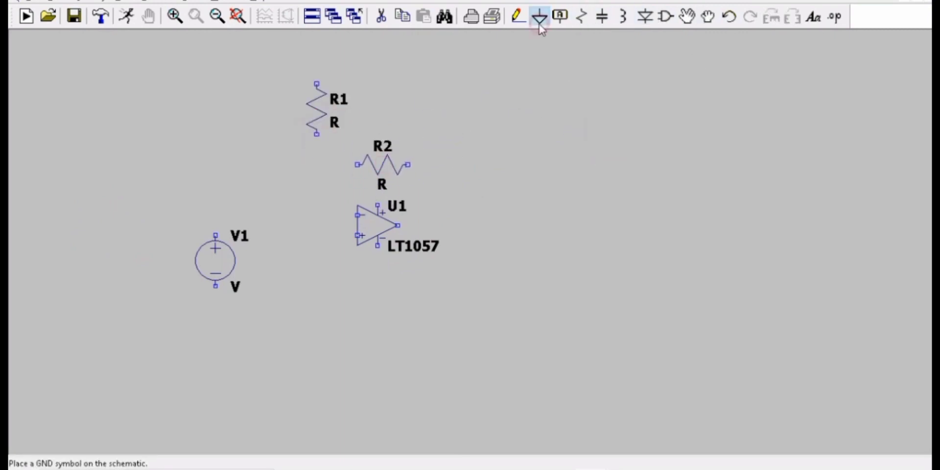
# Place a ground symbol beside R1 and wire V1's positive terminal to U1's non-inverting input.
pyautogui.click(539, 17)
pyautogui.click(277, 86)
pyautogui.click(518, 17)
pyautogui.click(359, 235)
pyautogui.click(255, 206)
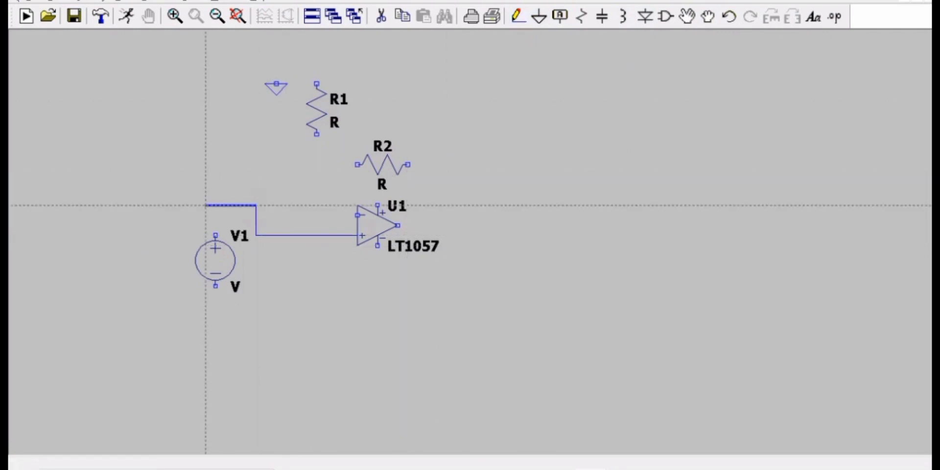
pyautogui.click(216, 235)
# Wire R1 and R2 to U1's inverting input and connect R1's upper end to the ground symbol.
pyautogui.click(317, 133)
pyautogui.click(359, 214)
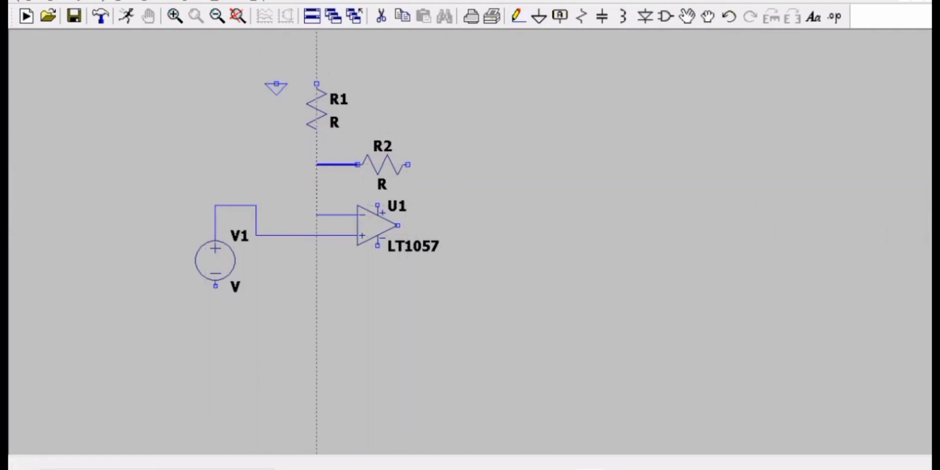
pyautogui.click(316, 165)
pyautogui.click(317, 84)
pyautogui.click(317, 52)
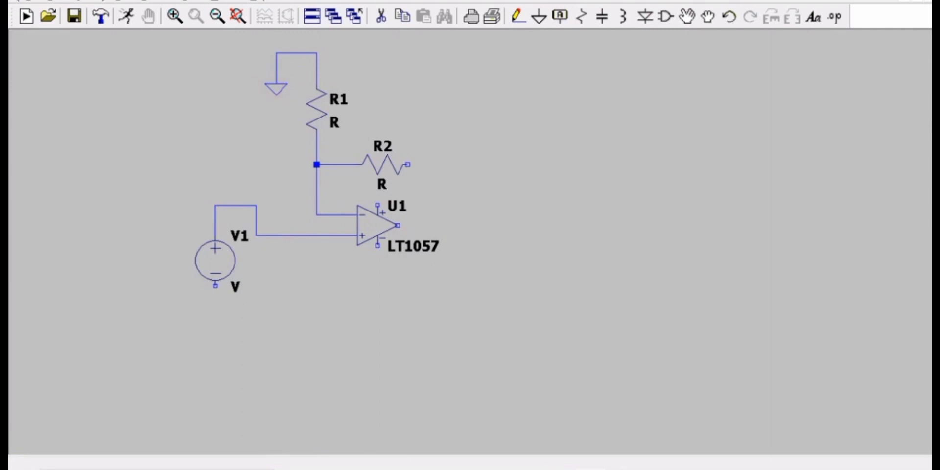
pyautogui.press('Escape')
# Add a second LT1057 below and right of U1, a vertical R3 and horizontal R4 below V1, and horizontal R5 and R6 around U2.
pyautogui.click(666, 16)
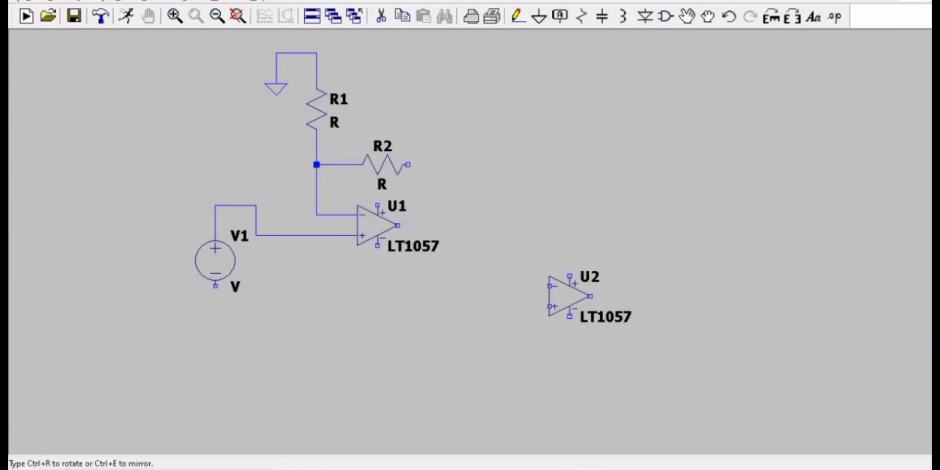
pyautogui.click(580, 306)
pyautogui.click(581, 17)
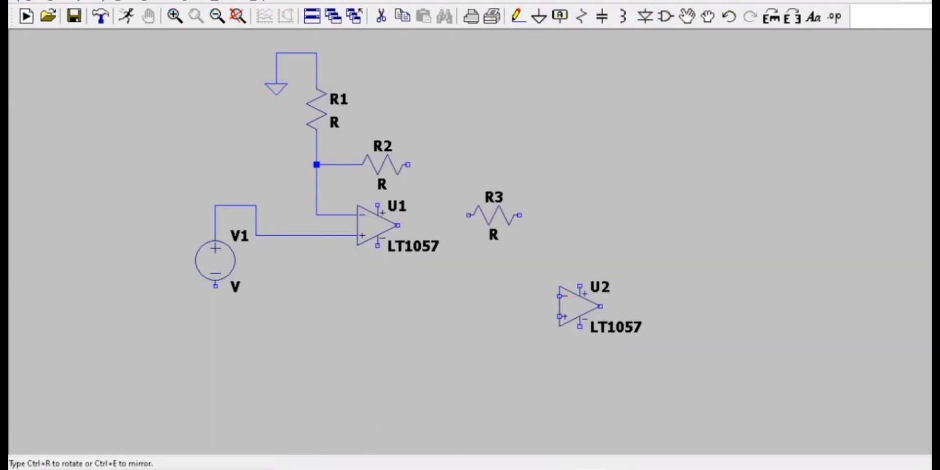
pyautogui.hotkey('ctrl', 'r')
pyautogui.click(318, 364)
pyautogui.hotkey('ctrl', 'r')
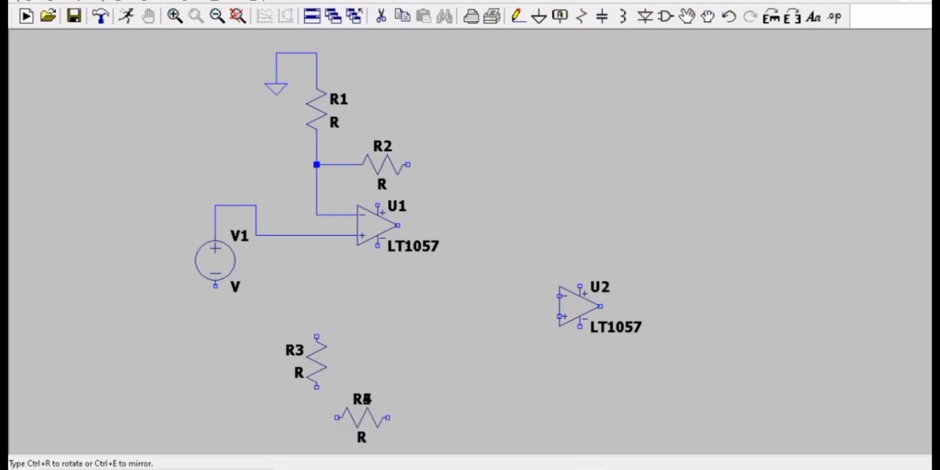
pyautogui.click(484, 296)
pyautogui.click(585, 235)
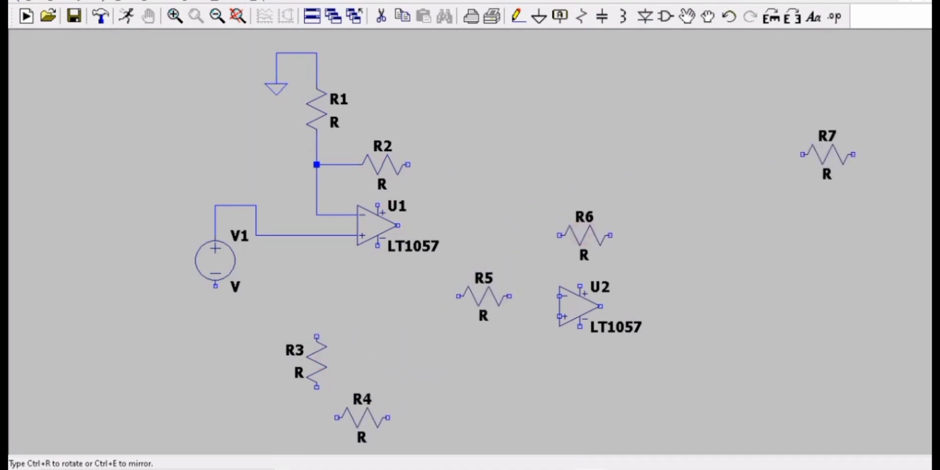
# Wire U1's output through R5 to U2's inverting input.
pyautogui.press('F3')
pyautogui.click(397, 225)
pyautogui.click(459, 296)
pyautogui.click(510, 296)
pyautogui.click(560, 296)
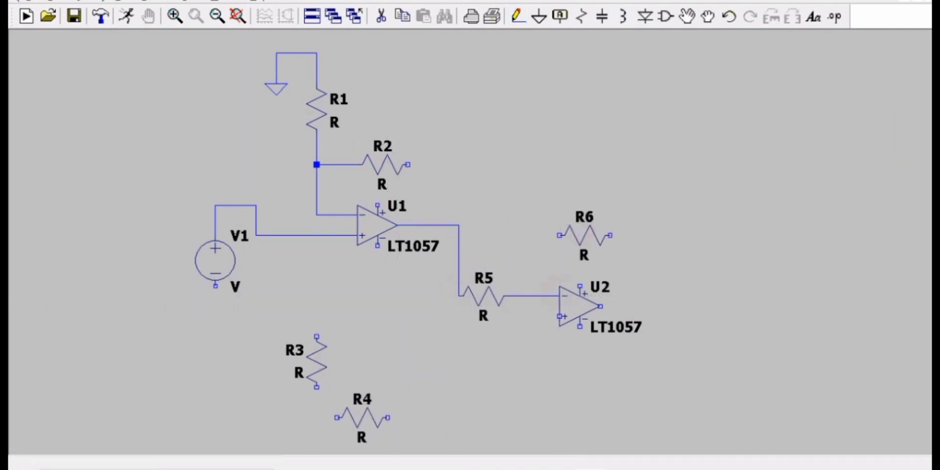
# Connect R6 to U2's inverting input node and R2's free end to U1's output wire.
pyautogui.click(558, 236)
pyautogui.click(529, 297)
pyautogui.click(410, 165)
pyautogui.click(428, 225)
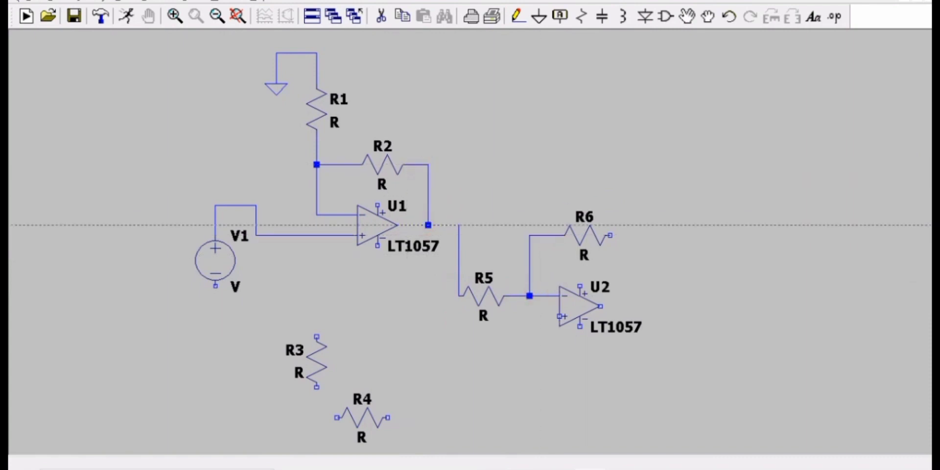
# Place a horizontal resistor R7 below R5 and a vertical resistor R8 below U2.
pyautogui.click(581, 16)
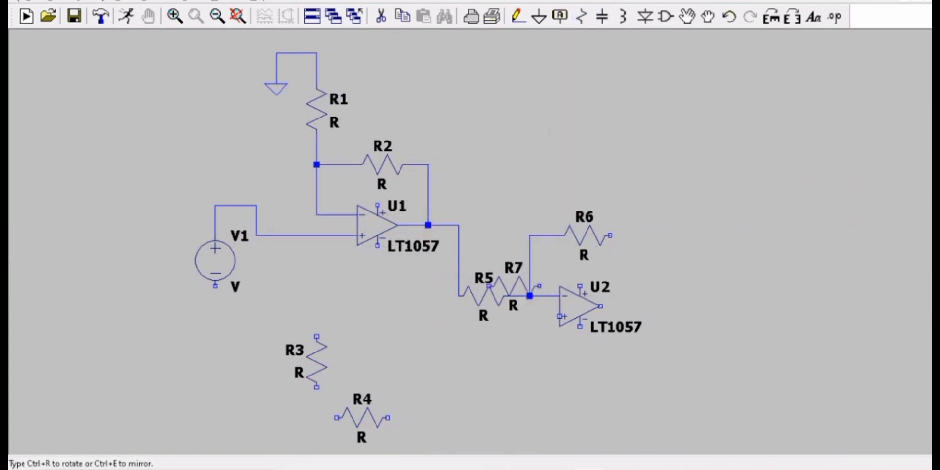
pyautogui.hotkey('ctrl', 'r')
pyautogui.click(560, 401)
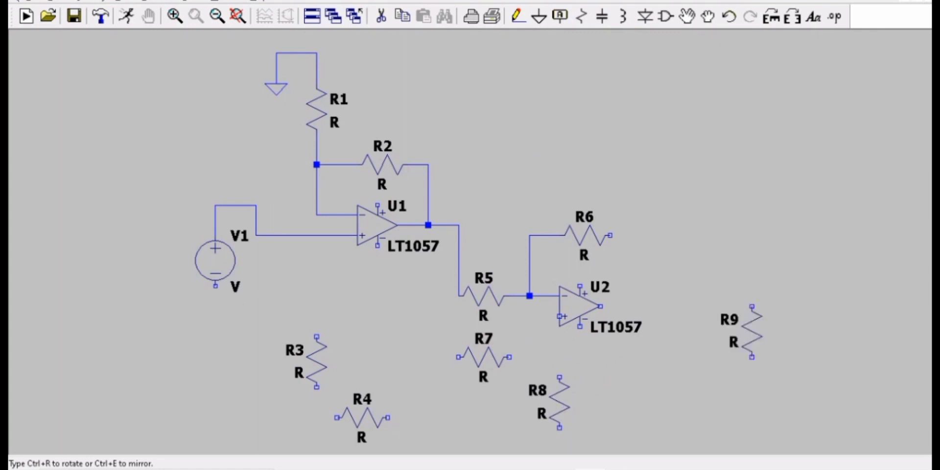
pyautogui.press('Escape')
# Wire R7 and the upper end of R8 to U2's non-inverting input.
pyautogui.click(519, 16)
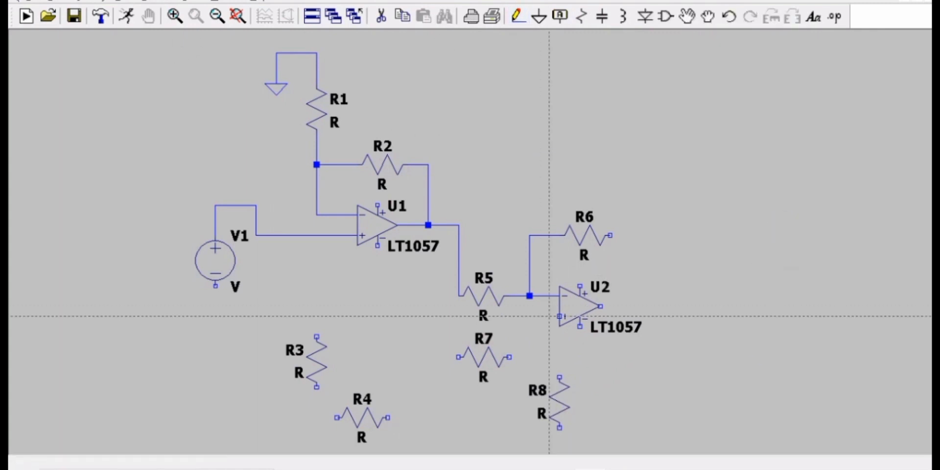
pyautogui.click(560, 317)
pyautogui.click(559, 377)
pyautogui.click(510, 357)
pyautogui.click(550, 357)
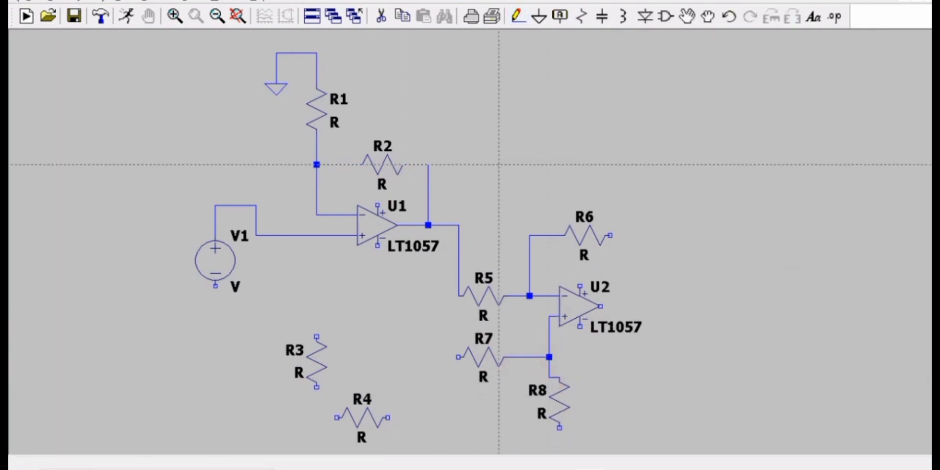
# Place a ground symbol beside R3 and wire it to R3's upper end.
pyautogui.click(538, 16)
pyautogui.click(286, 328)
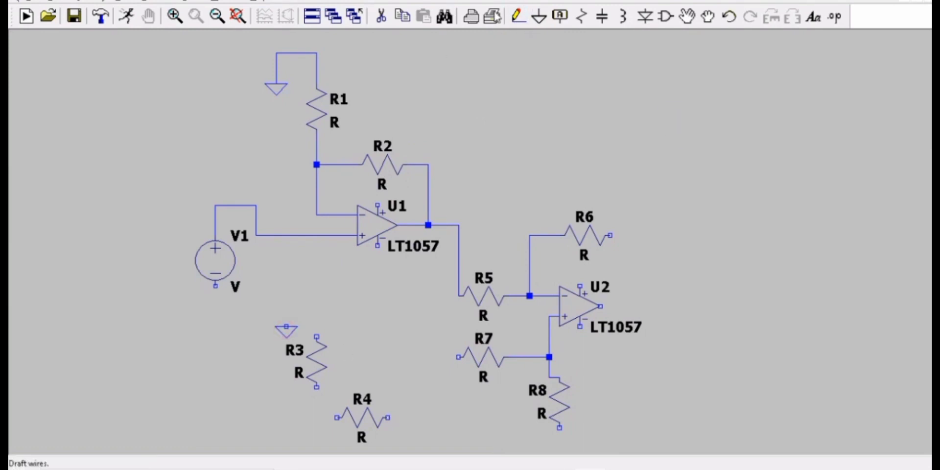
pyautogui.click(518, 16)
pyautogui.click(317, 337)
pyautogui.click(316, 296)
pyautogui.click(286, 326)
# Place a third LT1057 op-amp below R4.
pyautogui.scroll(-2, 368, 357)
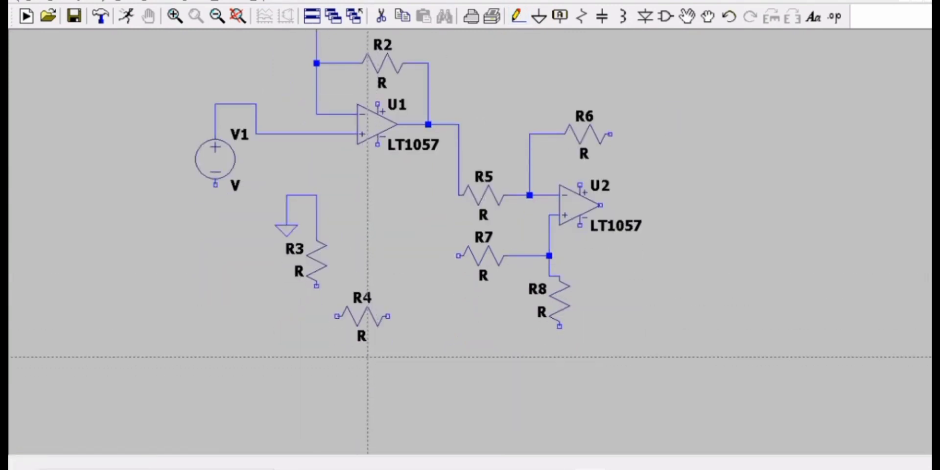
pyautogui.click(317, 286)
pyautogui.click(337, 316)
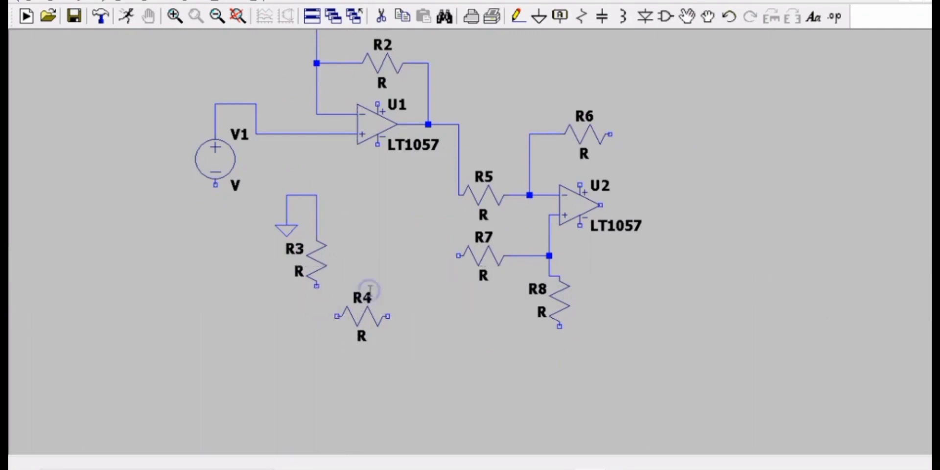
pyautogui.press('F2')
pyautogui.click(542, 352)
pyautogui.click(377, 387)
# Wire R3's lower end to U3's inverting input and connect R4 as feedback from that node to U3's output.
pyautogui.press('F3')
pyautogui.click(317, 285)
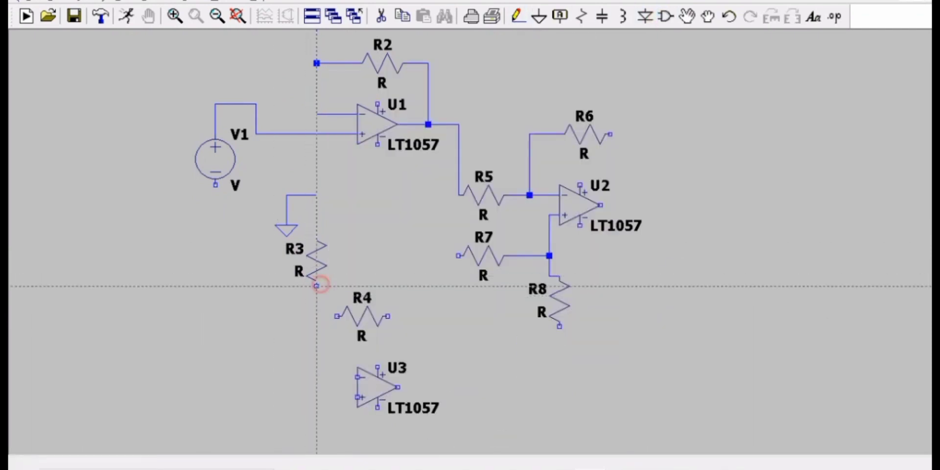
pyautogui.click(358, 377)
pyautogui.click(317, 316)
pyautogui.click(337, 316)
pyautogui.click(387, 316)
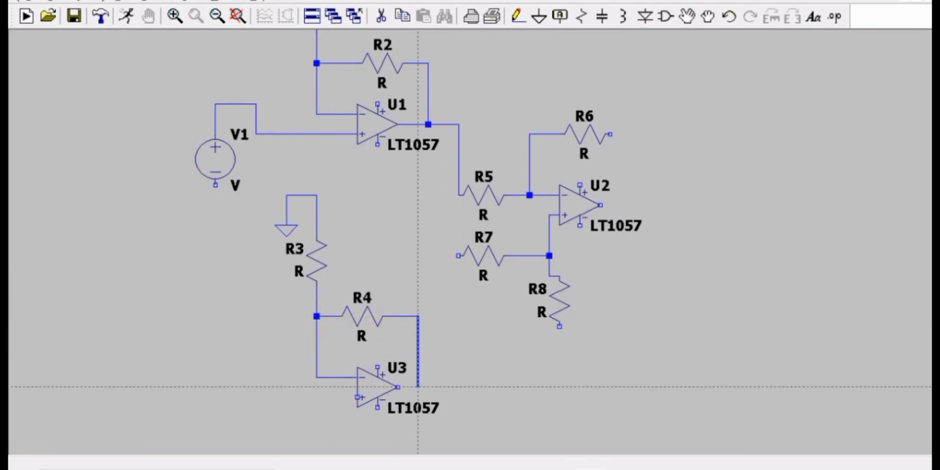
pyautogui.click(418, 387)
pyautogui.click(398, 387)
# Place a voltage source below V1, to the left of and slightly below U3.
pyautogui.click(667, 16)
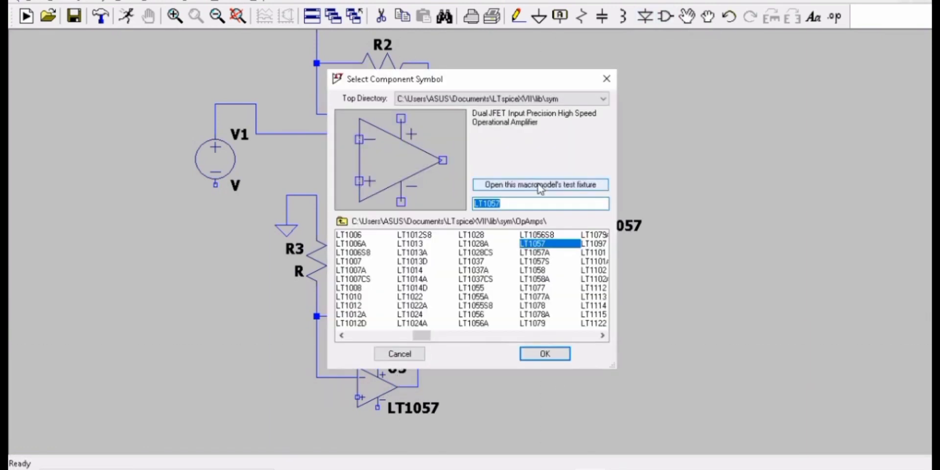
pyautogui.write('vo')
pyautogui.click(490, 288)
pyautogui.click(545, 354)
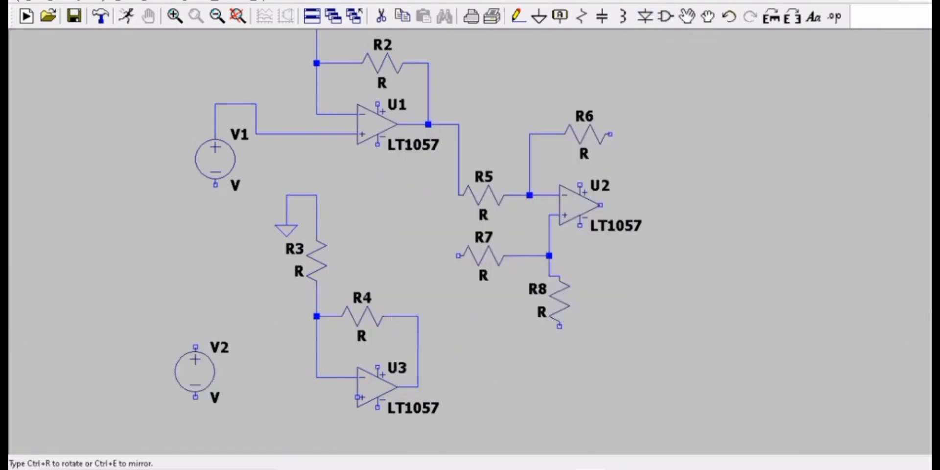
pyautogui.scroll(-3, 188, 360)
pyautogui.click(212, 331)
# Wire U3's non-inverting input to the positive terminal of V2.
pyautogui.click(519, 16)
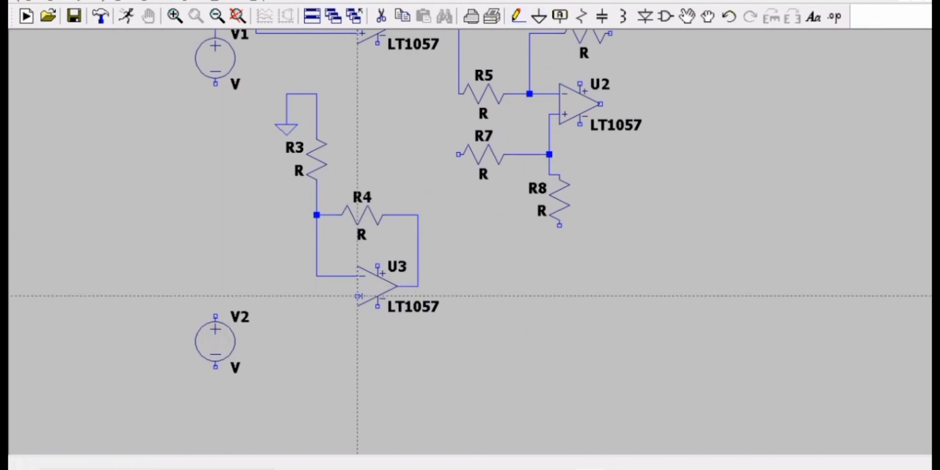
pyautogui.click(358, 296)
pyautogui.click(256, 296)
pyautogui.click(215, 276)
pyautogui.click(215, 318)
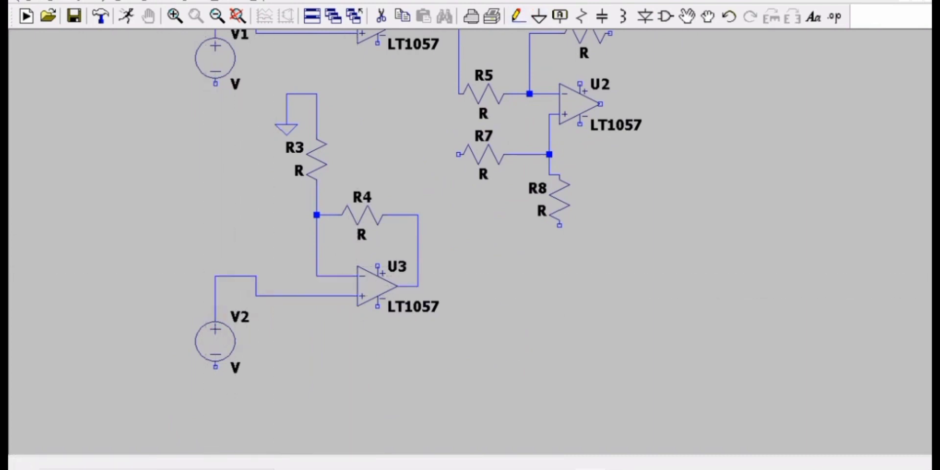
# Wire U3's output to R7's free end and attach a ground symbol to the lower end of R8.
pyautogui.click(417, 255)
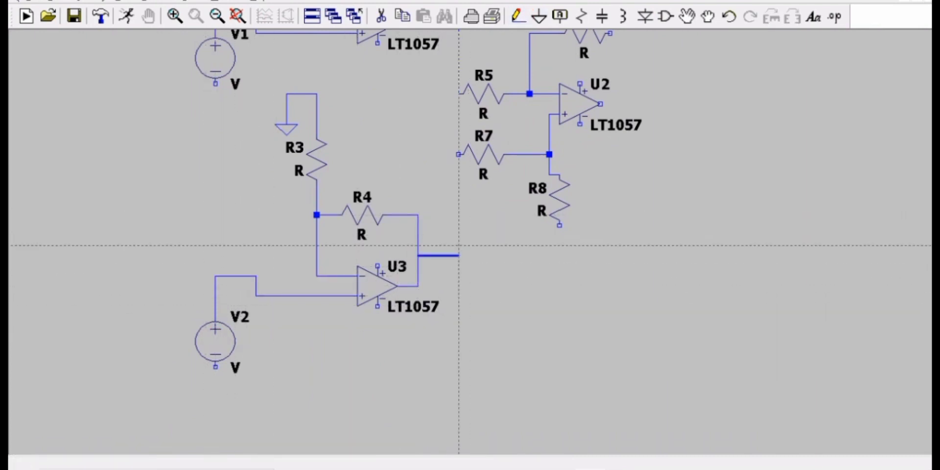
pyautogui.click(459, 154)
pyautogui.press('g')
pyautogui.click(560, 225)
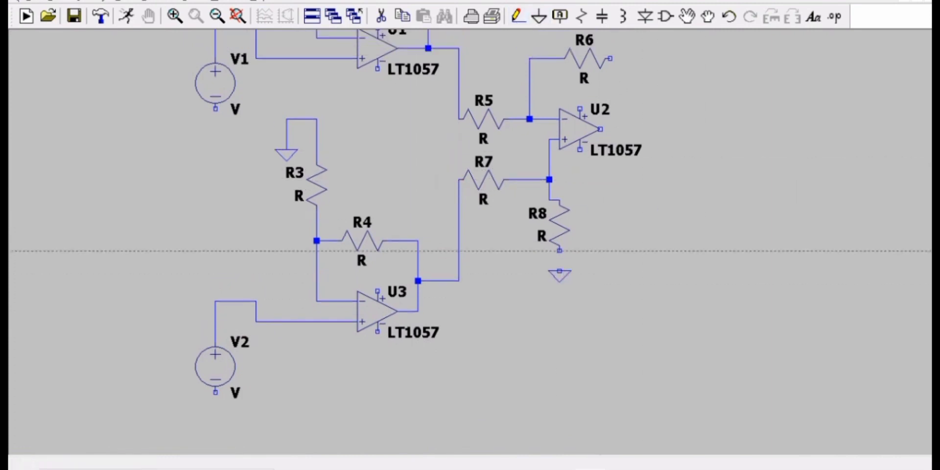
pyautogui.press('Escape')
# Place three horizontal capacitors in a row to the right of U2, level with its output.
pyautogui.moveTo(748, 207); pyautogui.dragTo(477, 304)
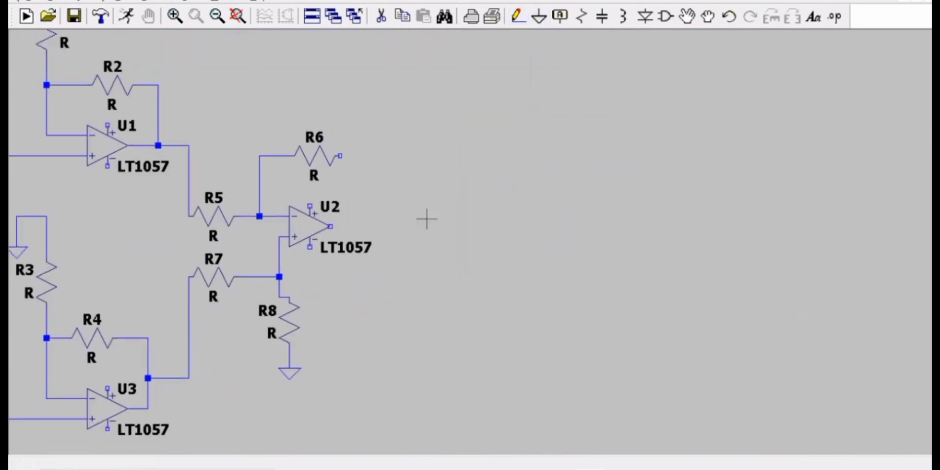
pyautogui.click(603, 16)
pyautogui.hotkey('ctrl', 'r')
pyautogui.click(431, 226)
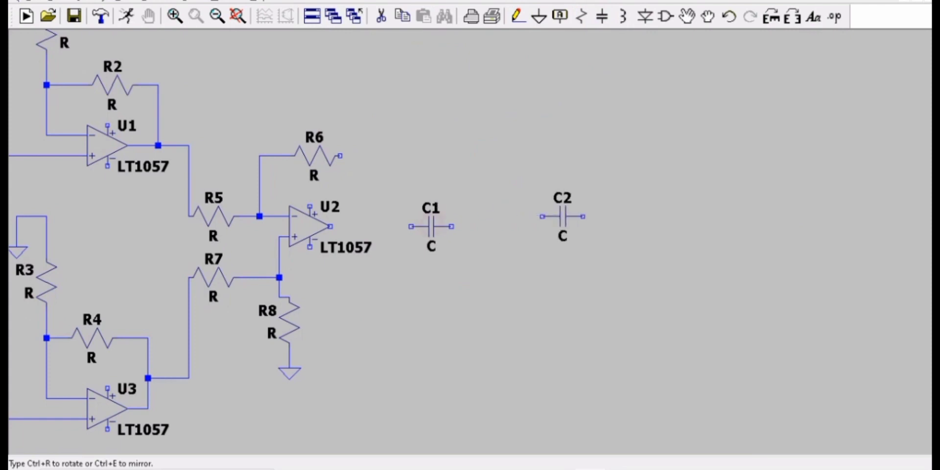
pyautogui.click(563, 226)
pyautogui.click(695, 227)
pyautogui.press('Escape')
pyautogui.click(581, 16)
pyautogui.press('Escape')
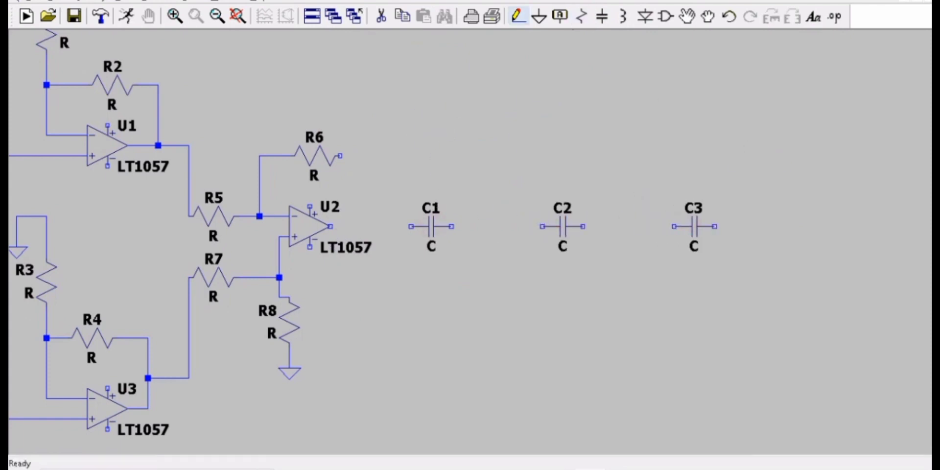
# Wire U2's output in series through C1, C2 and C3.
pyautogui.click(518, 16)
pyautogui.click(331, 226)
pyautogui.click(714, 226)
# Place three vertical resistors below the capacitor line, one following each capacitor.
pyautogui.click(581, 16)
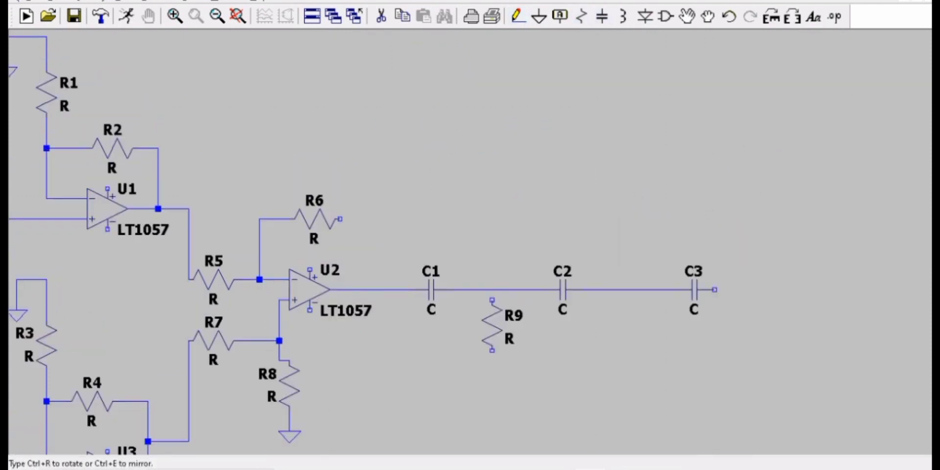
pyautogui.click(492, 341)
pyautogui.click(634, 341)
pyautogui.click(786, 340)
pyautogui.press('Escape')
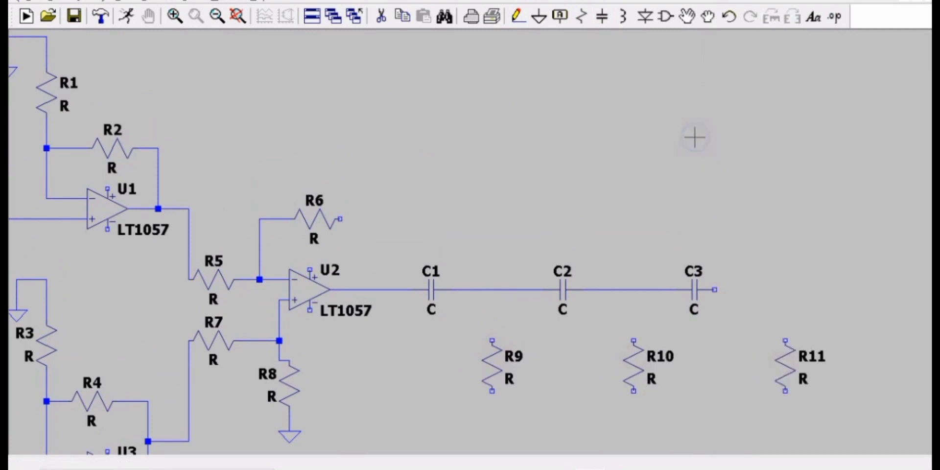
# Wire R9's upper end to the node between C1 and C2, and R10's to the node between C2 and C3.
pyautogui.click(518, 16)
pyautogui.click(492, 341)
pyautogui.click(492, 289)
pyautogui.click(634, 340)
pyautogui.click(634, 290)
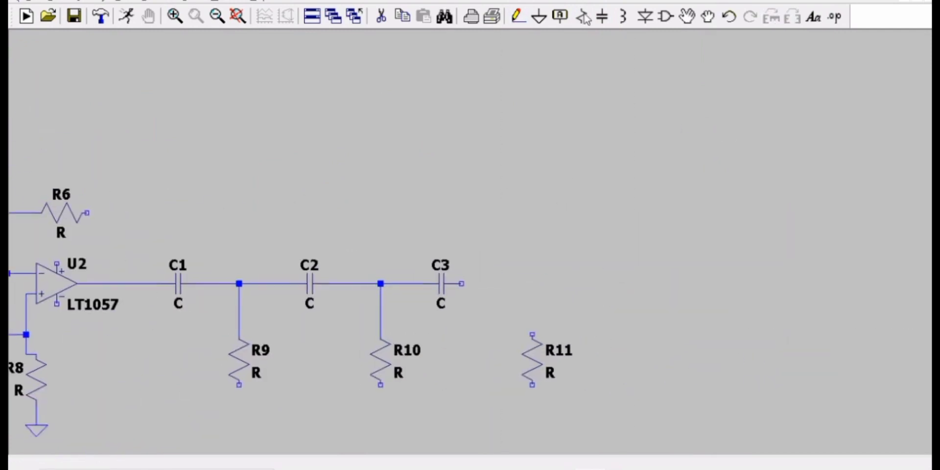
# Place an LT1057 op-amp to the right of C3 with its non-inverting input level with the capacitor line.
pyautogui.press('F2')
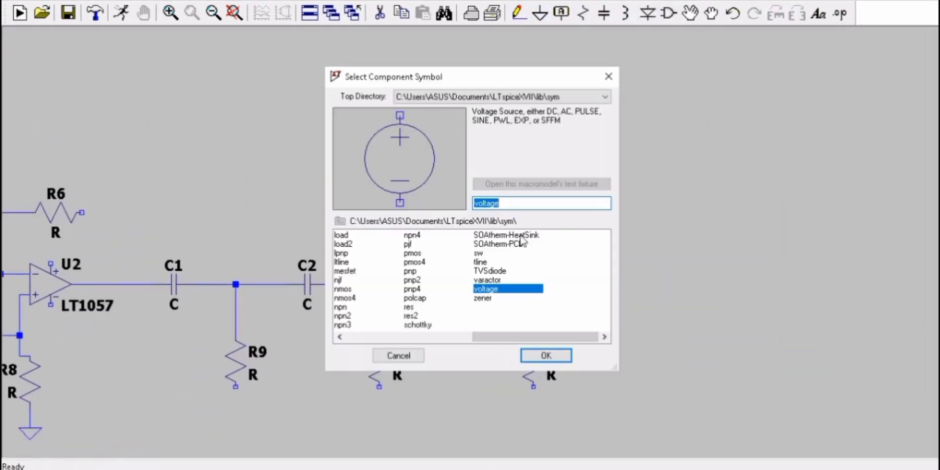
pyautogui.write('lt1057')
pyautogui.press('Return')
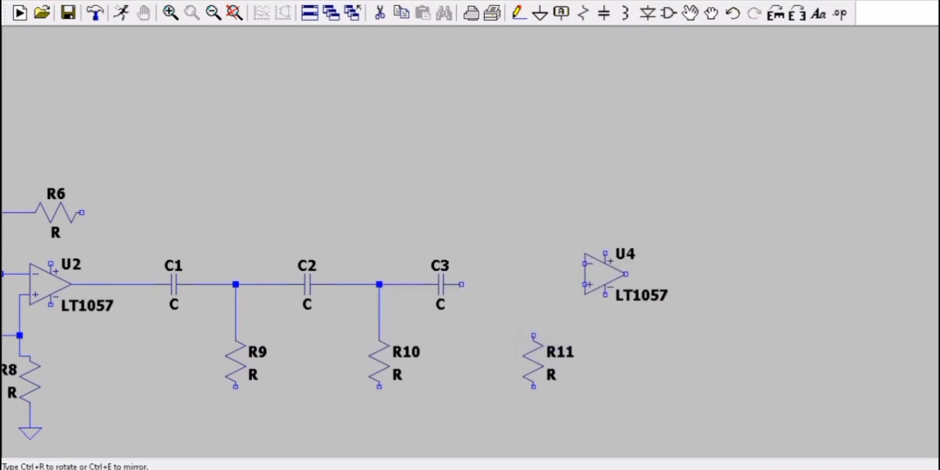
pyautogui.click(613, 273)
# Wire C3 to U4's non-inverting input and connect R11's upper end to that wire.
pyautogui.press('F3')
pyautogui.click(462, 284)
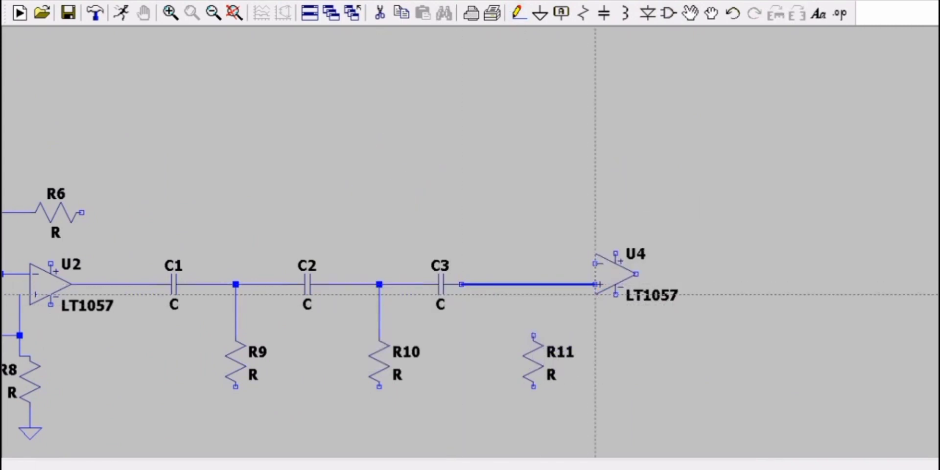
pyautogui.click(595, 284)
pyautogui.click(534, 336)
pyautogui.click(533, 284)
# Place a vertical and a horizontal resistor above U4 and a horizontal one right of its output, shifting the vertical one up.
pyautogui.click(583, 14)
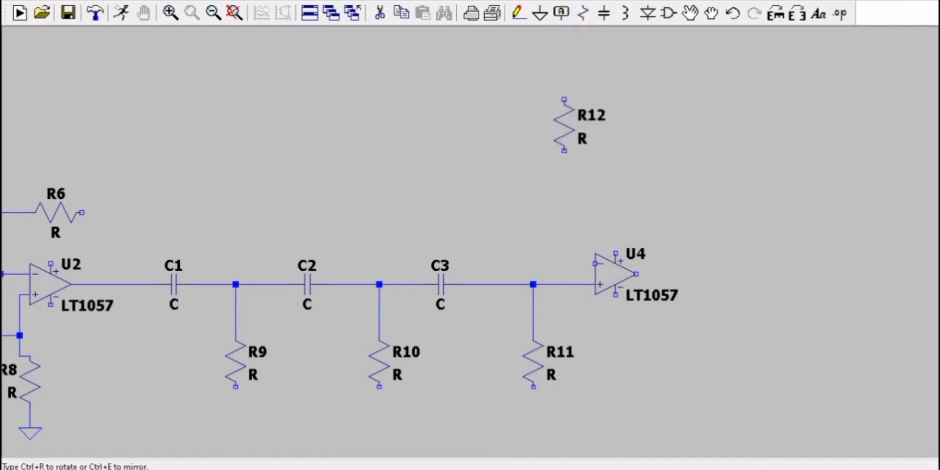
pyautogui.click(544, 186)
pyautogui.hotkey('ctrl', 'r')
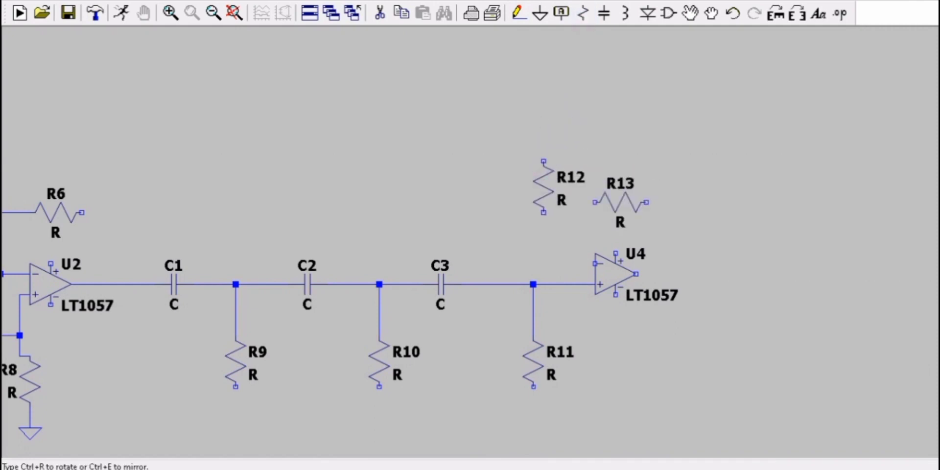
pyautogui.click(621, 213)
pyautogui.click(765, 274)
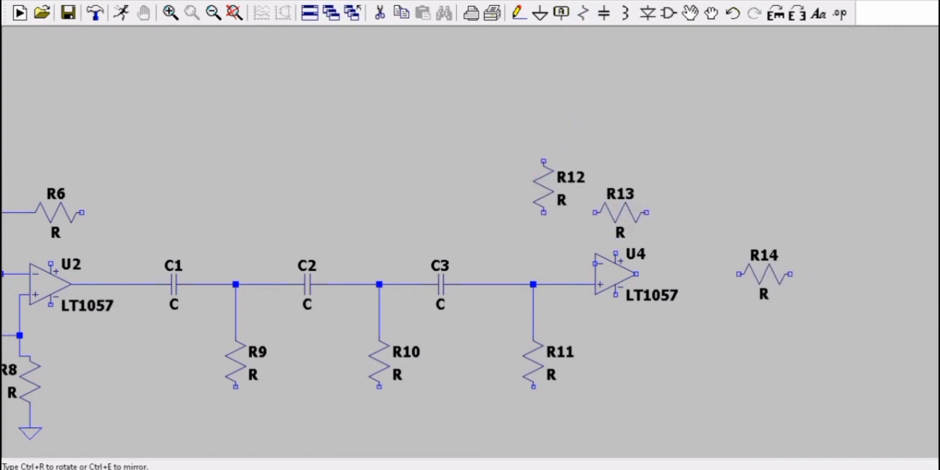
pyautogui.press('F8')
pyautogui.click(544, 186)
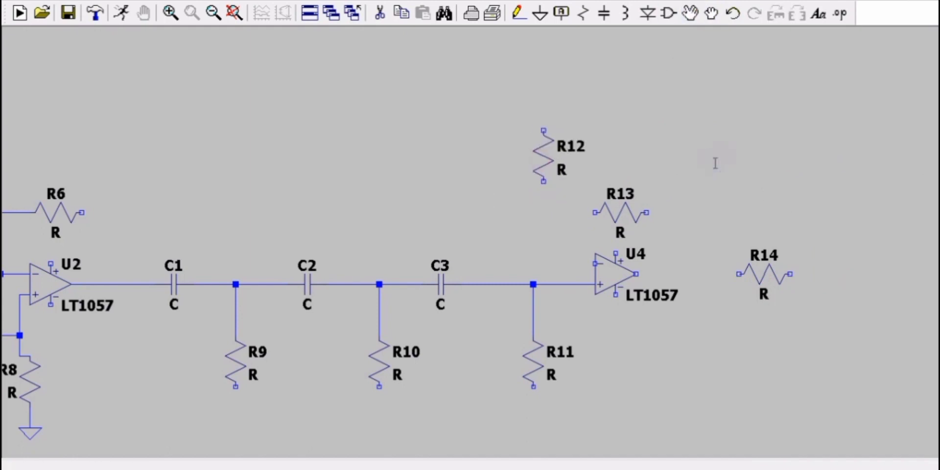
# Wire R12's lower end to U4's inverting input and connect R13's left end to that wire.
pyautogui.click(519, 13)
pyautogui.click(544, 181)
pyautogui.click(596, 263)
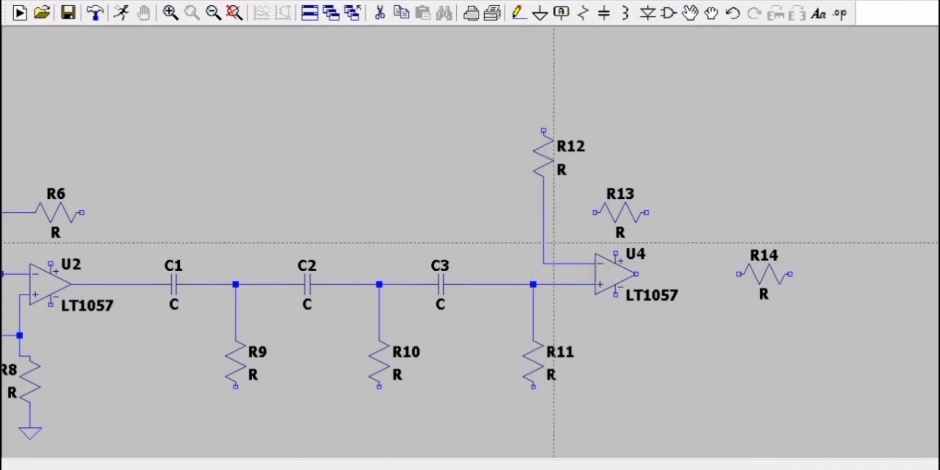
pyautogui.click(595, 213)
pyautogui.click(543, 212)
# Wire U4's output to R14 and connect R13's right end to the output wire.
pyautogui.click(636, 275)
pyautogui.click(739, 274)
pyautogui.click(647, 213)
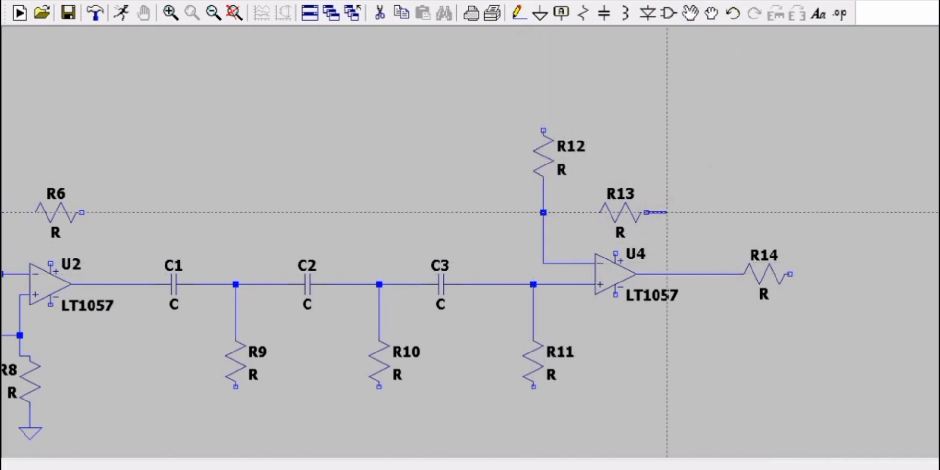
pyautogui.click(677, 274)
# Place a ground symbol beside R12 and wire it to R12's upper end.
pyautogui.click(540, 14)
pyautogui.press('F3')
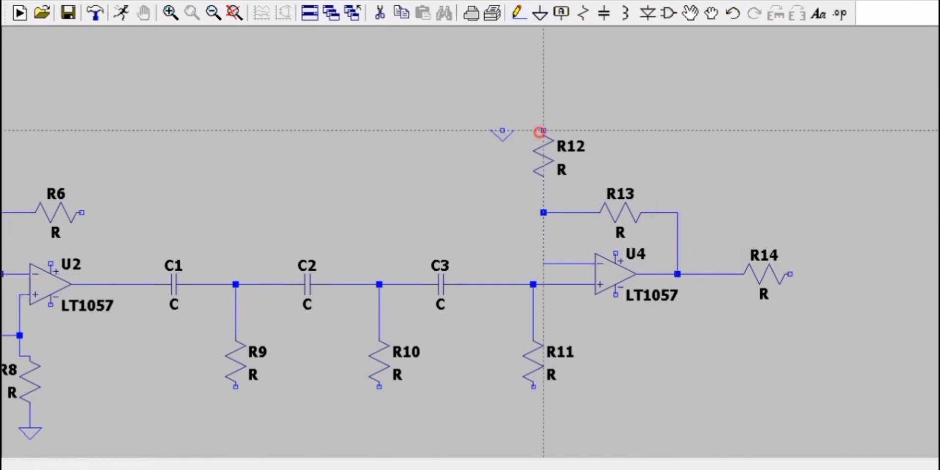
pyautogui.click(543, 131)
pyautogui.click(503, 100)
pyautogui.click(503, 131)
# Add a capacitor after R14 and place one vertical and one horizontal resistor above U6.
pyautogui.moveTo(780, 118); pyautogui.dragTo(464, 141)
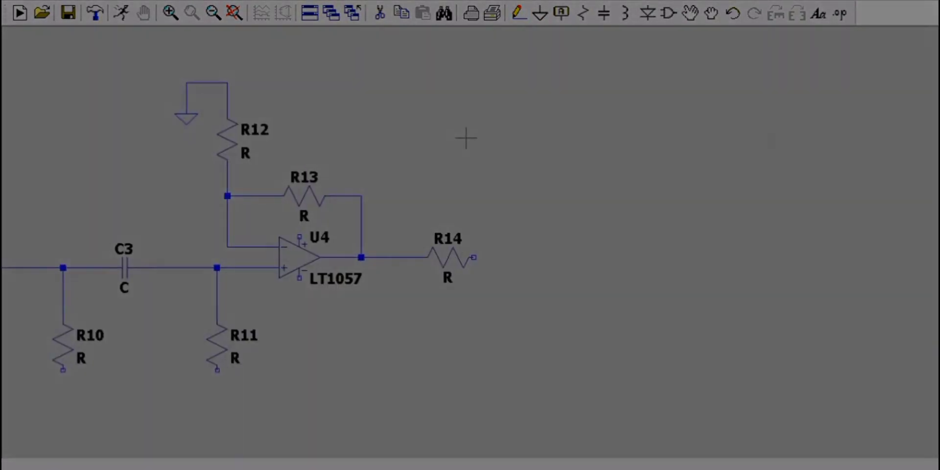
pyautogui.press('c')
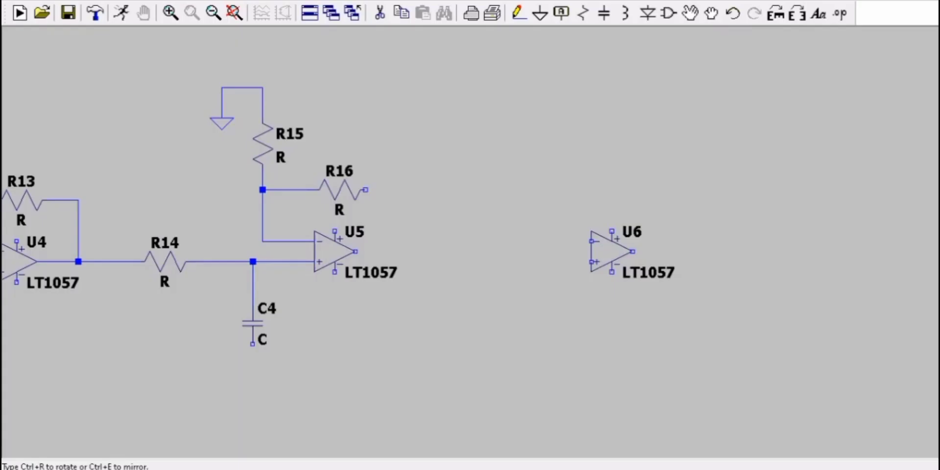
pyautogui.press('r')
pyautogui.click(540, 143)
pyautogui.hotkey('ctrl', 'r')
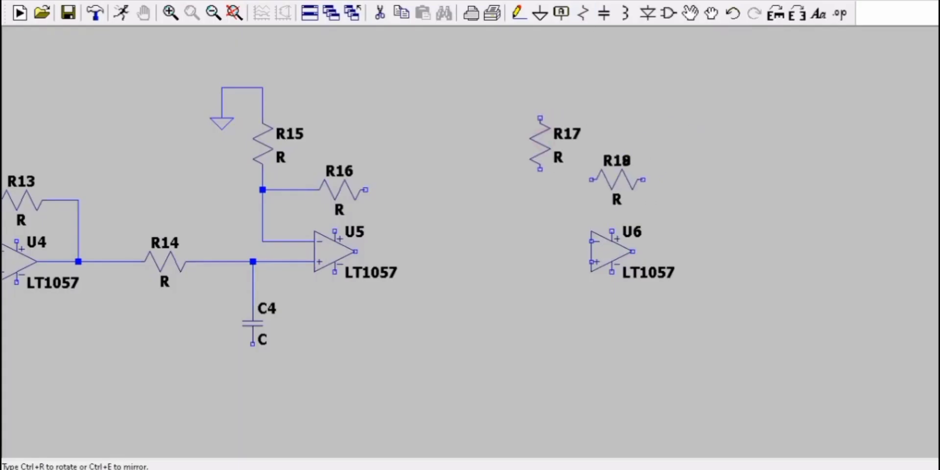
# Place a ground symbol beside R17 and wire it to R17's upper end.
pyautogui.click(540, 14)
pyautogui.click(499, 118)
pyautogui.press('Escape')
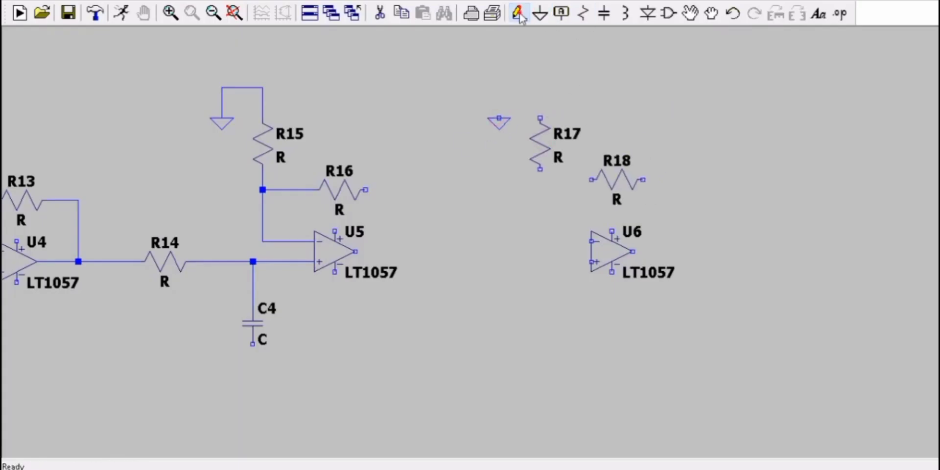
pyautogui.press('F3')
pyautogui.click(540, 119)
pyautogui.click(540, 88)
pyautogui.click(499, 118)
# Wire R17's lower end to U6's inverting input and connect R18's left end to that wire.
pyautogui.click(541, 169)
pyautogui.click(591, 241)
pyautogui.click(592, 180)
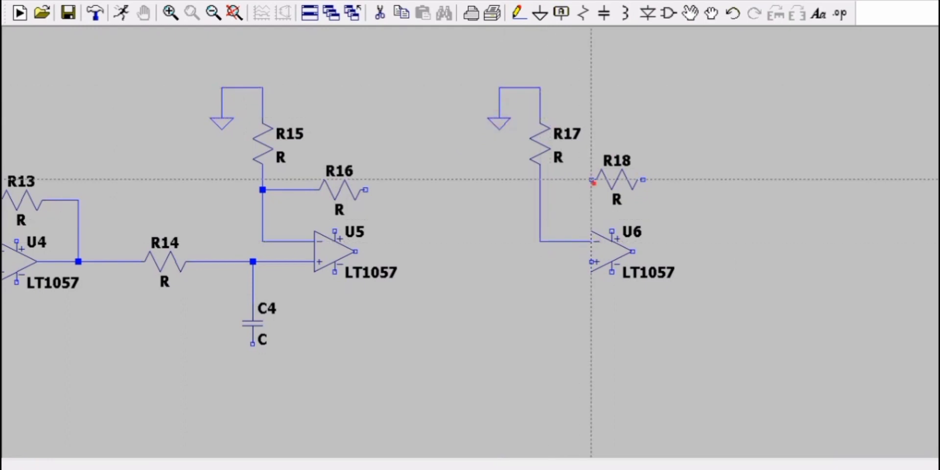
pyautogui.click(541, 180)
# Move the whole U6 stage with R17, R18 and the ground symbol slightly up and away from U5.
pyautogui.press('F7')
pyautogui.moveTo(457, 69); pyautogui.dragTo(754, 344)
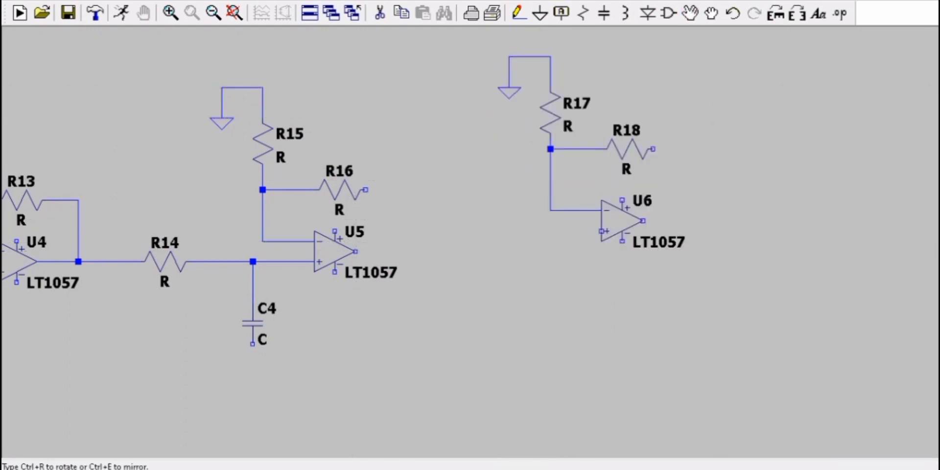
pyautogui.click(764, 324)
# Place a horizontal resistor between U5 and U6, level with U5's output.
pyautogui.click(583, 13)
pyautogui.hotkey('ctrl', 'r')
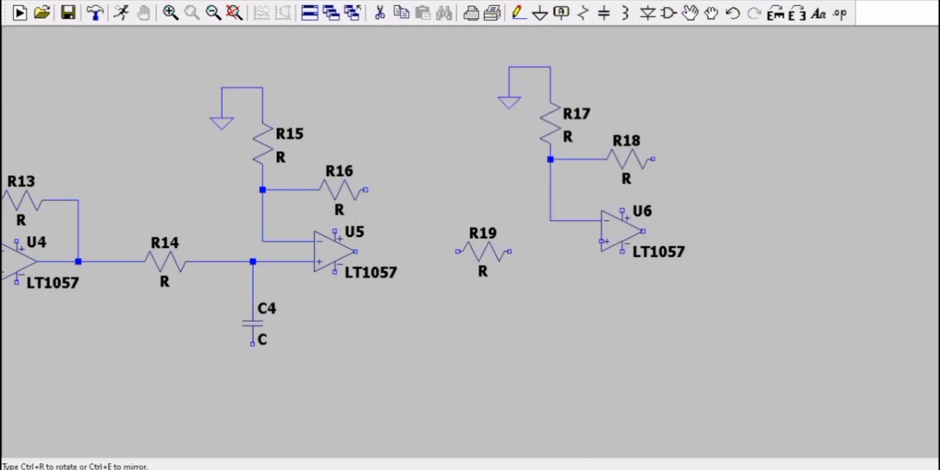
pyautogui.click(463, 252)
# Shift the U6 stage left and down so its non-inverting input lines up with R19.
pyautogui.click(690, 13)
pyautogui.moveTo(772, 269); pyautogui.dragTo(480, 47)
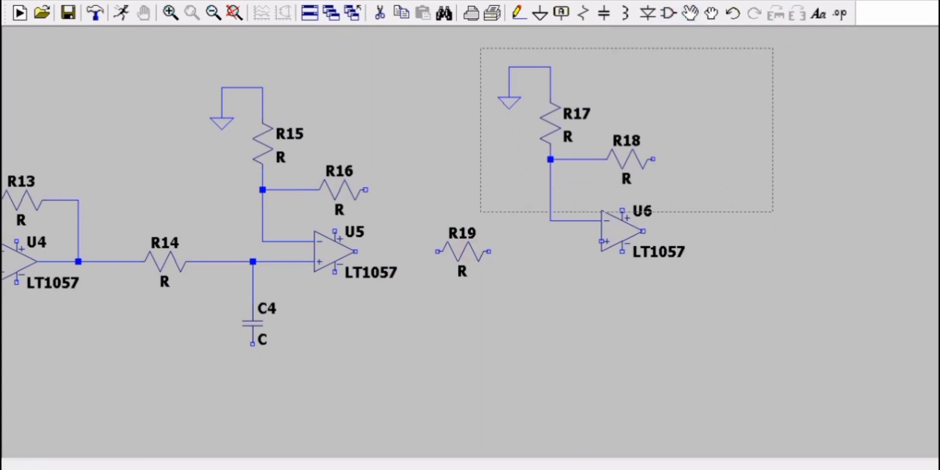
pyautogui.click(608, 195)
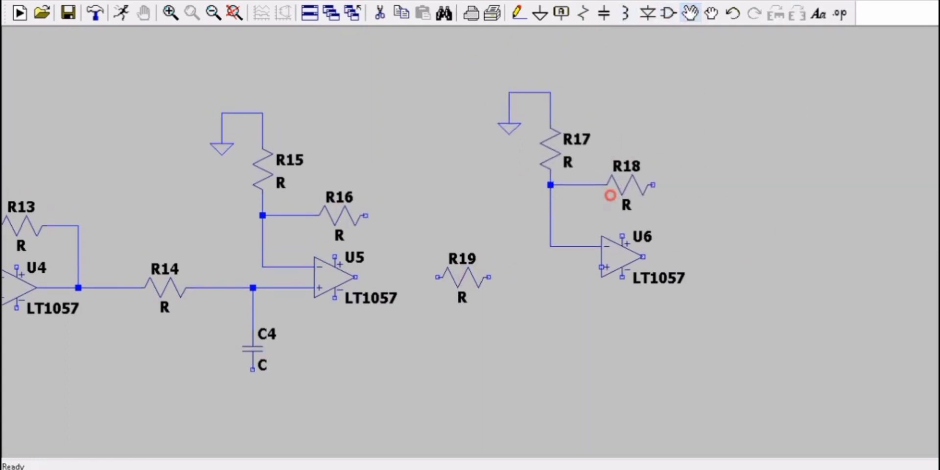
pyautogui.click(588, 205)
# Wire U5's output through R19 to U6's non-inverting input.
pyautogui.click(519, 13)
pyautogui.click(355, 277)
pyautogui.click(583, 277)
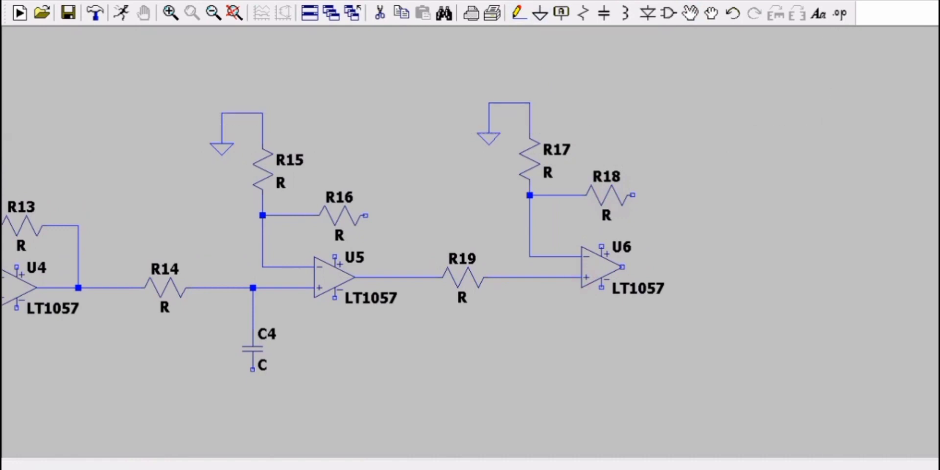
# Close the feedback loops by wiring R16's free end to U5's output and R18's free end to U6's output.
pyautogui.click(368, 215)
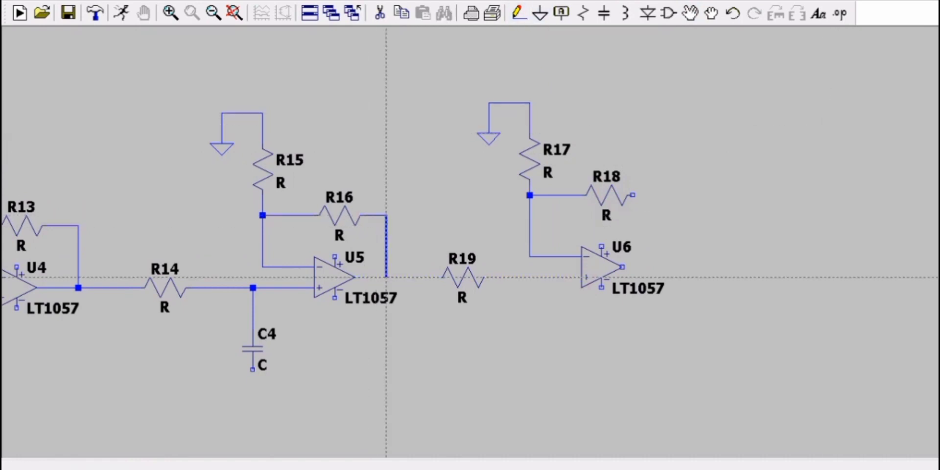
pyautogui.click(387, 277)
pyautogui.click(633, 195)
pyautogui.click(622, 267)
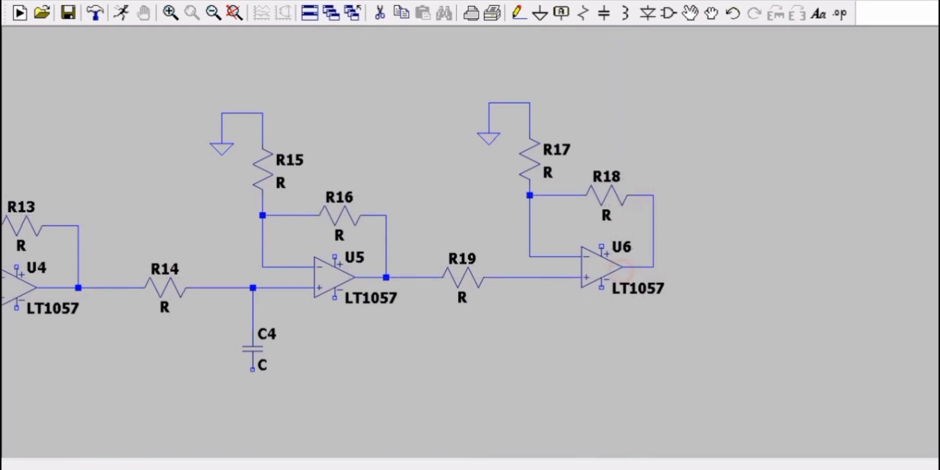
# Place a vertical resistor below U6's non-inverting input wire and two horizontal resistors side by side beneath it.
pyautogui.click(583, 14)
pyautogui.click(530, 343)
pyautogui.hotkey('ctrl', 'r')
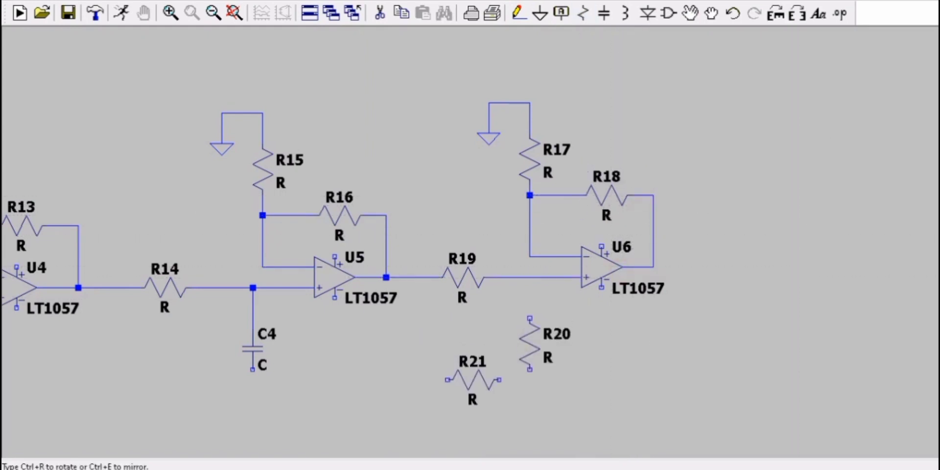
pyautogui.click(474, 400)
pyautogui.click(586, 401)
# Wire R20's upper end to the R19–U6 line, join R21 to R22, and connect R20's lower end to that joint.
pyautogui.press('F3')
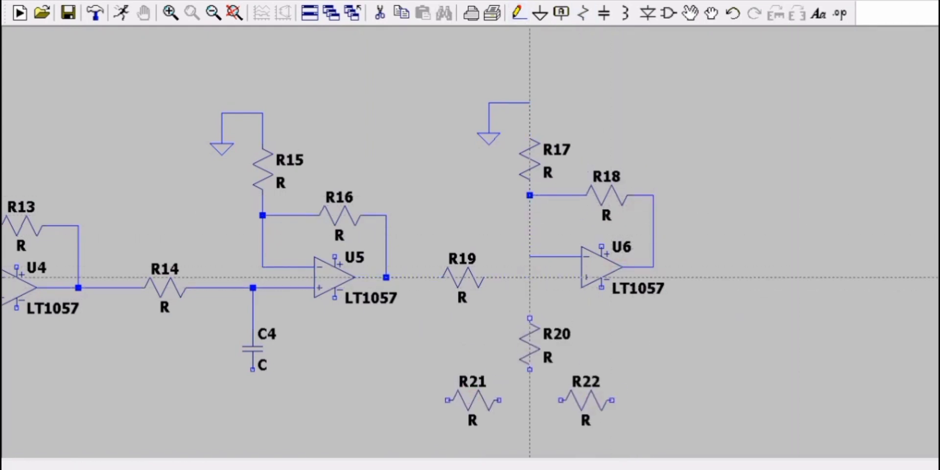
pyautogui.click(530, 278)
pyautogui.click(530, 318)
pyautogui.click(499, 400)
pyautogui.click(560, 400)
pyautogui.click(530, 331)
pyautogui.click(530, 362)
pyautogui.press('Escape')
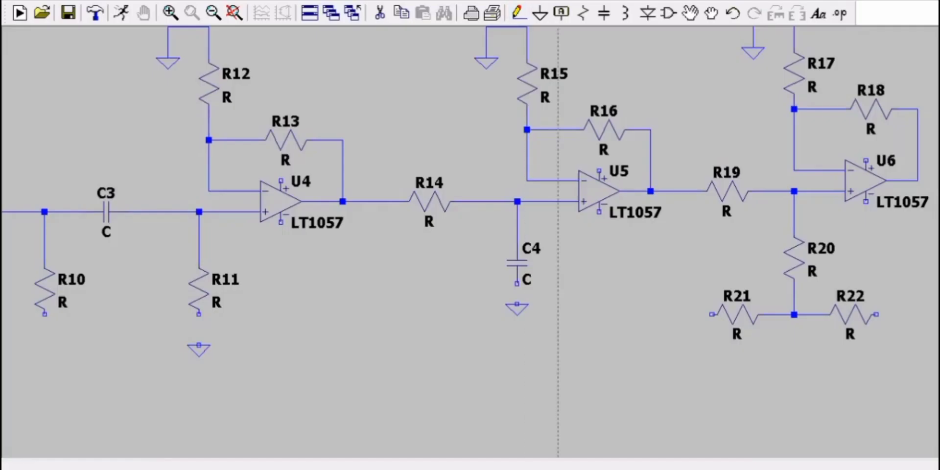
# Wire R11's lower end to its ground symbol and R6's free end to U2's output.
pyautogui.click(199, 314)
pyautogui.click(199, 345)
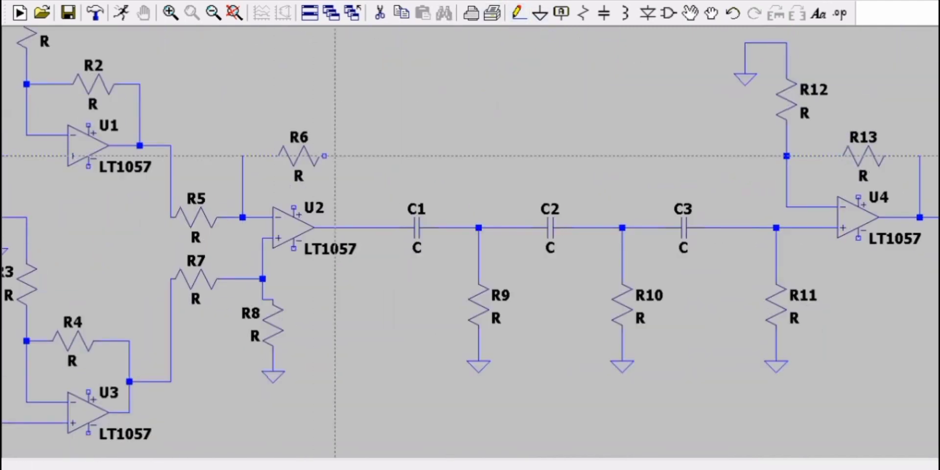
pyautogui.click(319, 156)
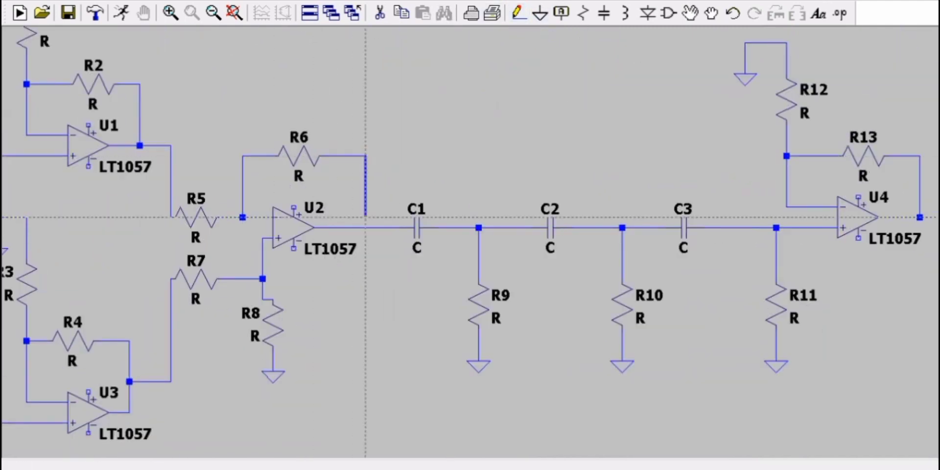
pyautogui.click(366, 227)
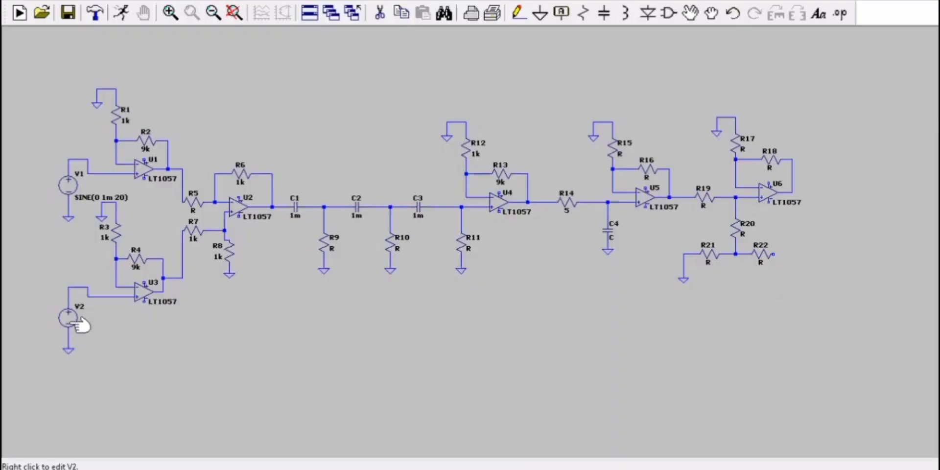
# Define source V2 as a SINE function with DC offset 0, amplitude 2m and frequency 20 Hz.
pyautogui.rightClick(78, 319)
pyautogui.click(546, 249)
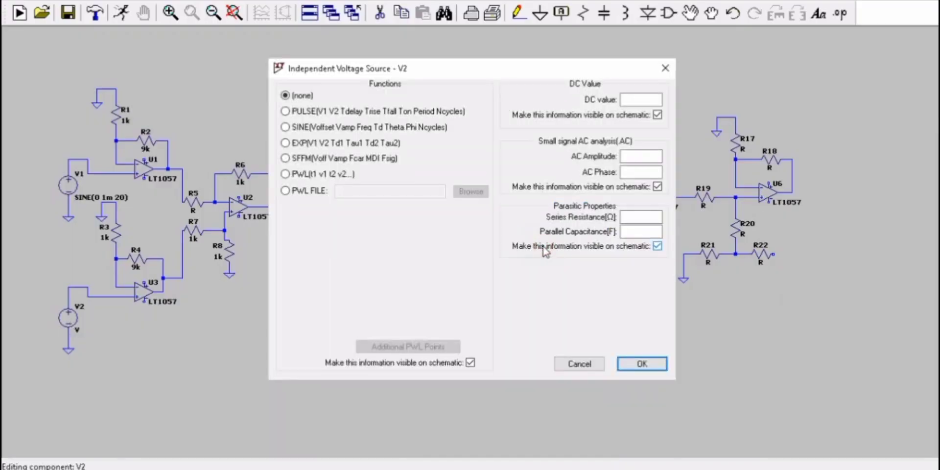
pyautogui.click(335, 127)
pyautogui.write('0')
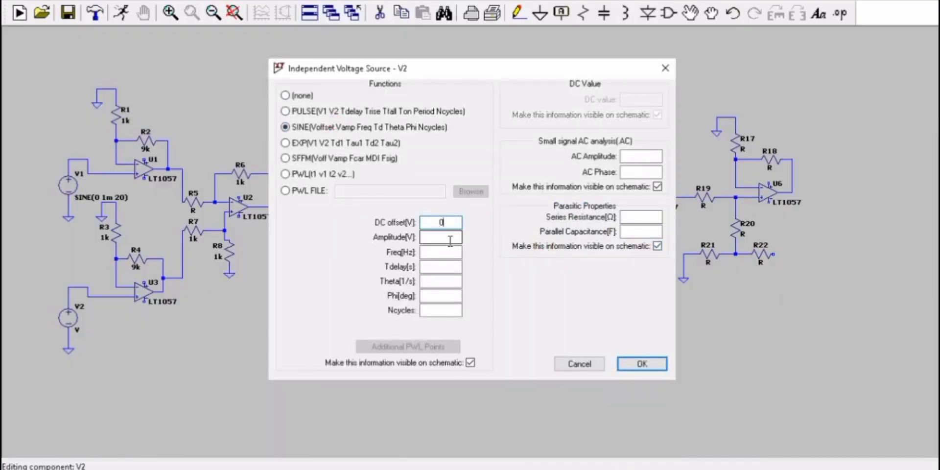
pyautogui.click(450, 239)
pyautogui.write('2m')
pyautogui.click(449, 252)
pyautogui.write('20')
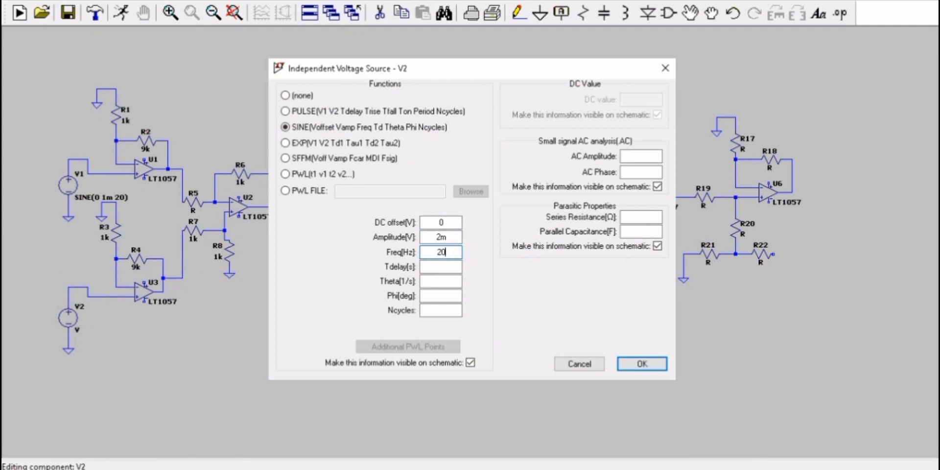
pyautogui.click(642, 364)
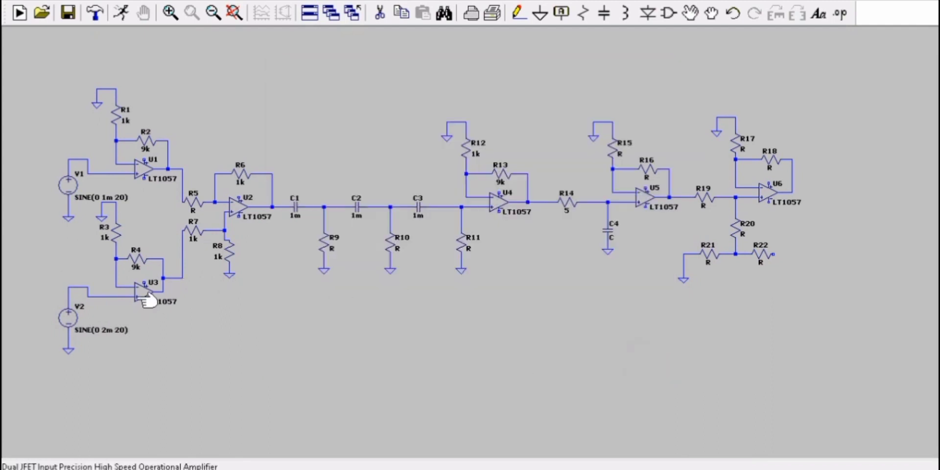
# Create a -15 net label and place copies below U3, above R4 and in the empty area below the filter.
pyautogui.click(561, 13)
pyautogui.write('-')
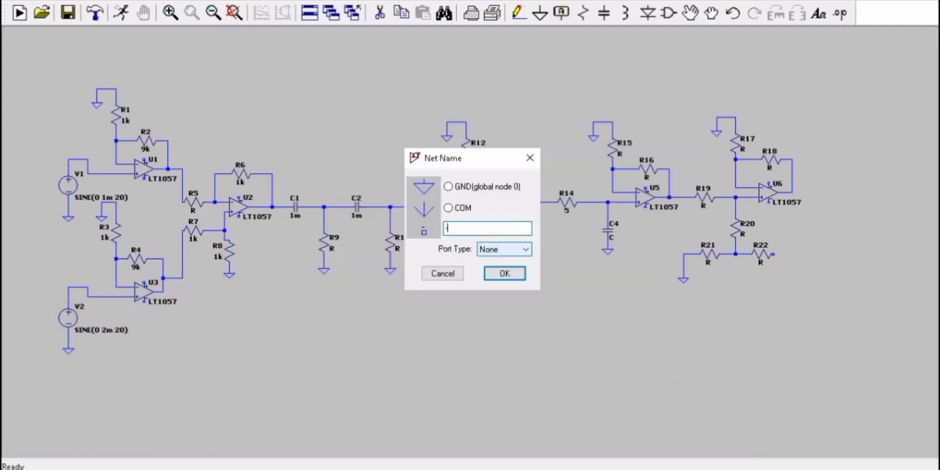
pyautogui.write('15')
pyautogui.click(505, 274)
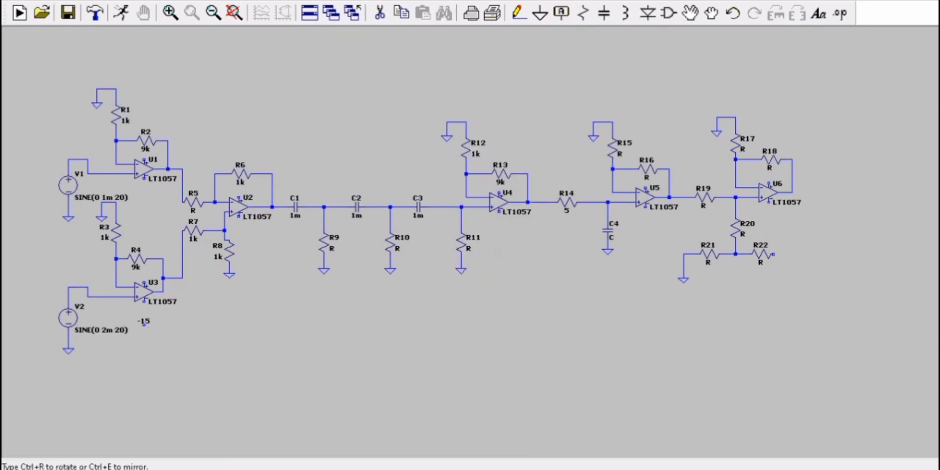
pyautogui.click(157, 242)
pyautogui.click(295, 366)
pyautogui.rightClick(296, 367)
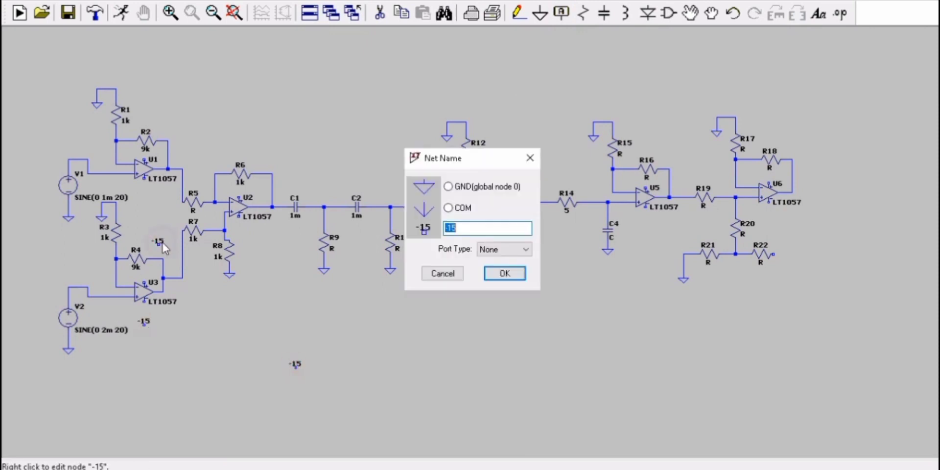
# Rename the net label above R4 to 15.
pyautogui.click(447, 228)
pyautogui.press('BackSpace')
pyautogui.click(505, 273)
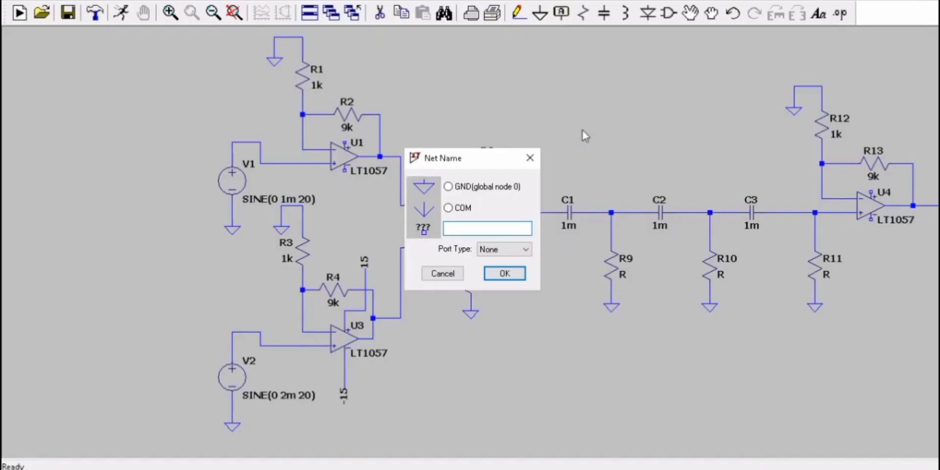
# Create a +15 net label and place copies above R2 and below U1.
pyautogui.write('+15')
pyautogui.press('Return')
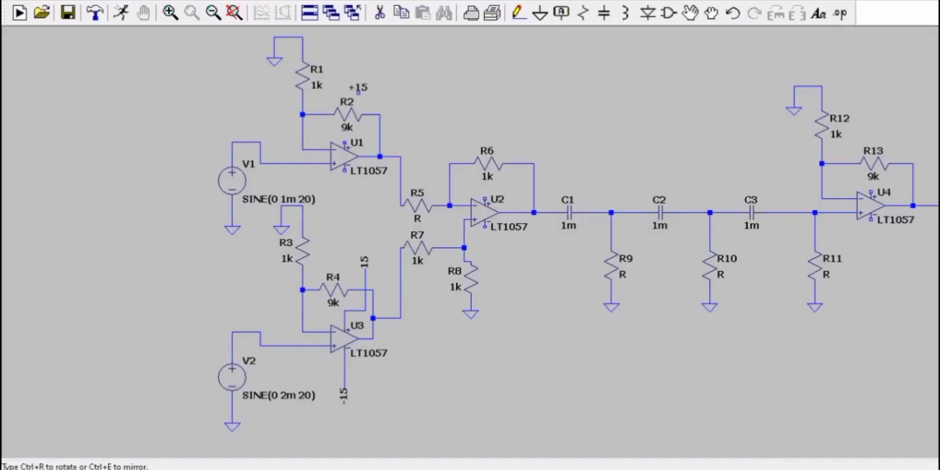
pyautogui.click(373, 92)
# Rename the net label on U3's positive supply to +15 and the label below U1 to -15.
pyautogui.rightClick(365, 262)
pyautogui.click(447, 229)
pyautogui.write('+15')
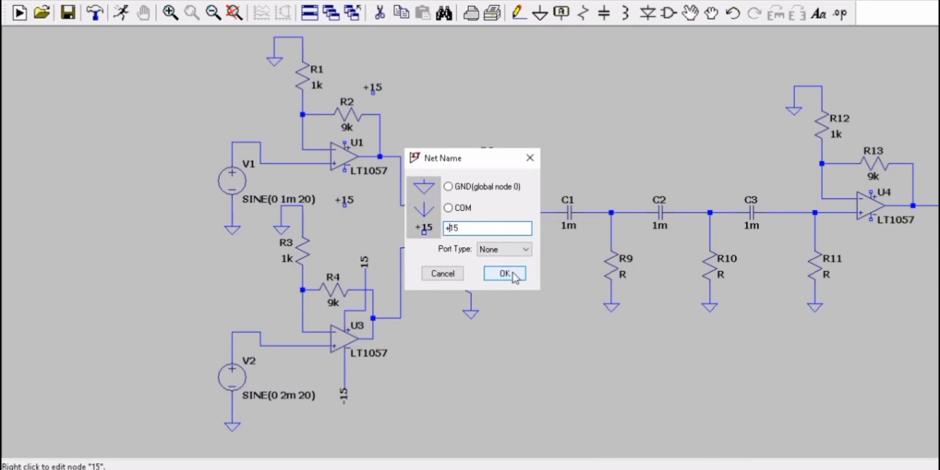
pyautogui.click(505, 273)
pyautogui.rightClick(364, 259)
pyautogui.write('-15')
pyautogui.press('Return')
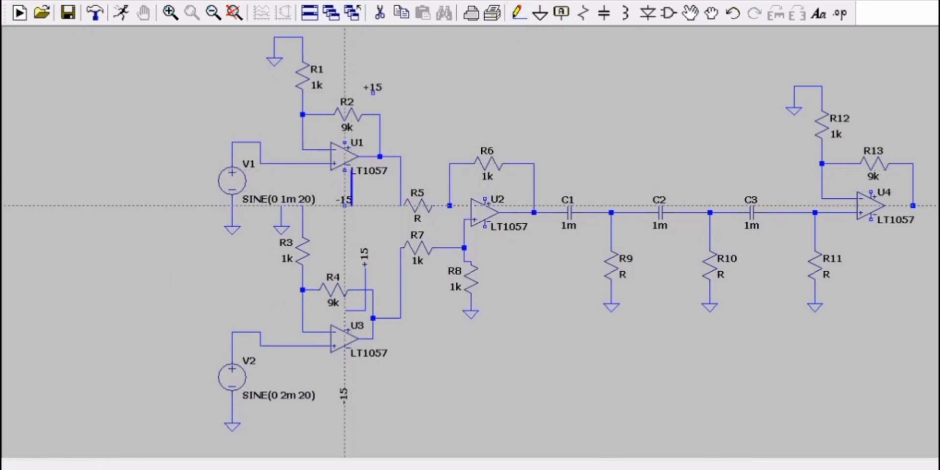
# Wire U1's negative supply pin to the -15 label and its positive supply pin to the +15 label.
pyautogui.hotkey('ctrl', 'r')
pyautogui.click(345, 177)
pyautogui.click(373, 142)
pyautogui.click(373, 84)
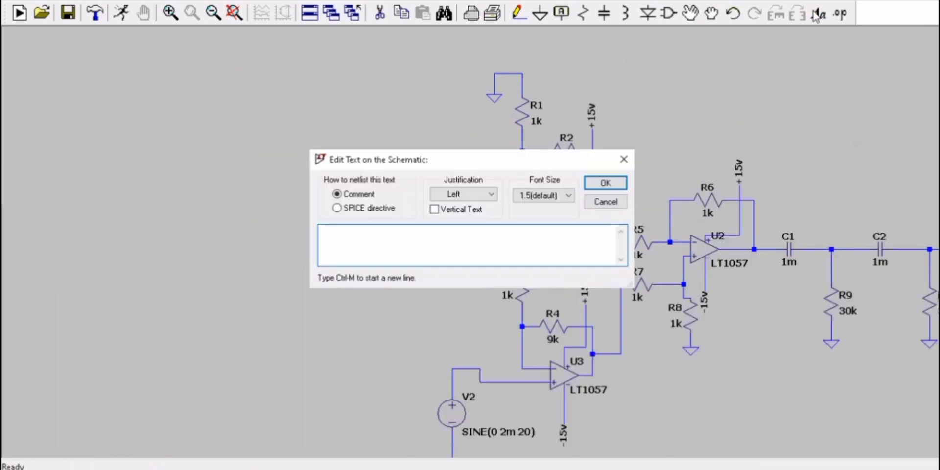
# Add the comment text "INPUT ELEKTRODA 1" beside the top of source V1.
pyautogui.write('INPUT ELEKTRODA 1')
pyautogui.press('Return')
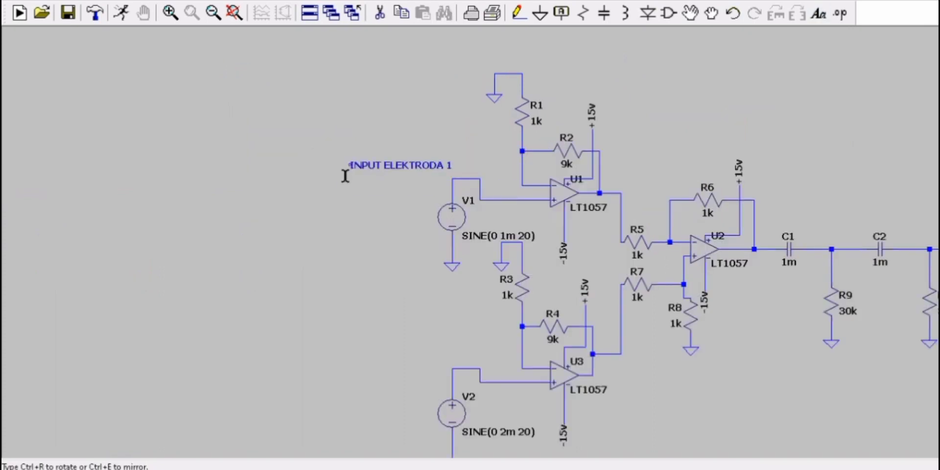
pyautogui.click(367, 178)
# Add the comment text "INPUT ELEKTRODA 2" just above source V2.
pyautogui.press('t')
pyautogui.press('BackSpace')
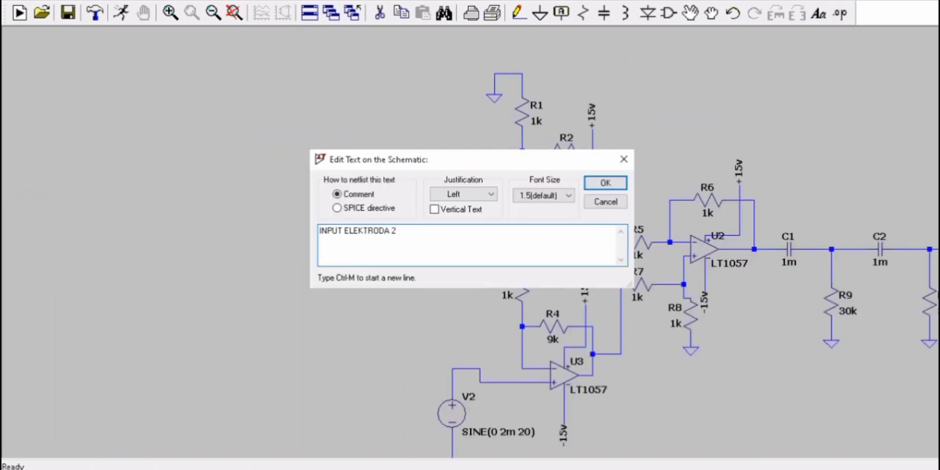
pyautogui.press('Return')
pyautogui.click(363, 359)
# Add the comment text "PENGUAT NON- INVERTING" above the U1 amplifier stage.
pyautogui.moveTo(598, 138); pyautogui.dragTo(486, 180)
pyautogui.write('tPENGUAT NON')
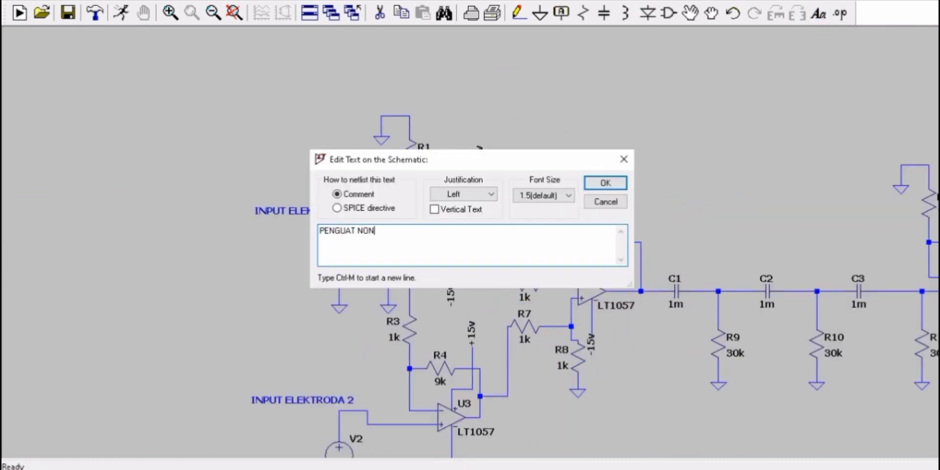
pyautogui.write('- INVERTING')
pyautogui.press('Return')
pyautogui.click(334, 105)
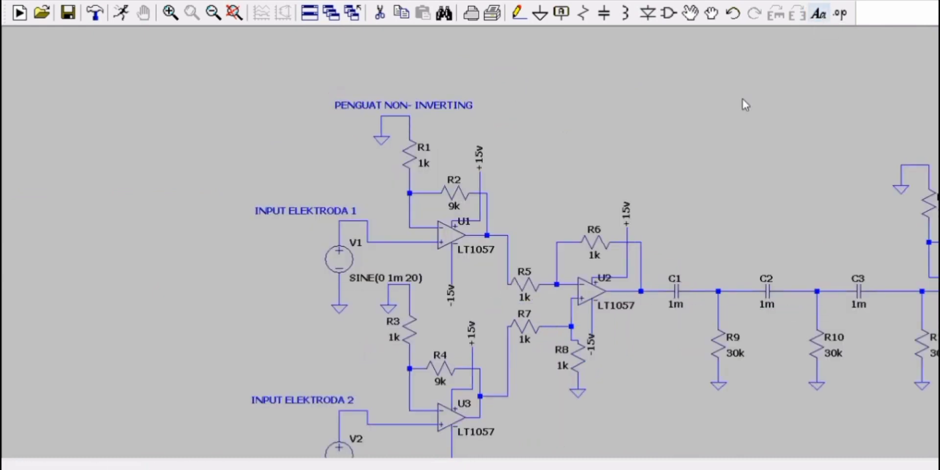
# Add the comment text "SUBTRACTOR" above R6 in the U2 stage.
pyautogui.write('tSUBTRACTOR')
pyautogui.press('Return')
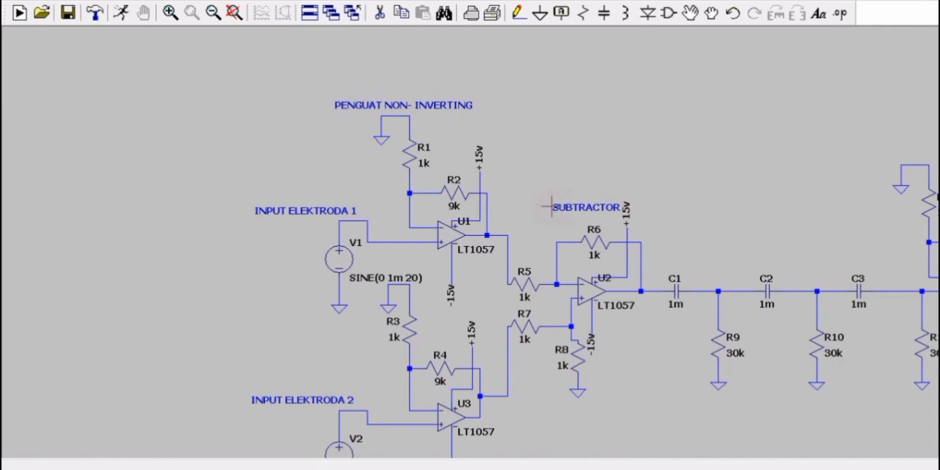
pyautogui.click(552, 207)
# Add the comment text "HPF AKTIF" above C2 in the high-pass section.
pyautogui.click(819, 14)
pyautogui.write('HPF')
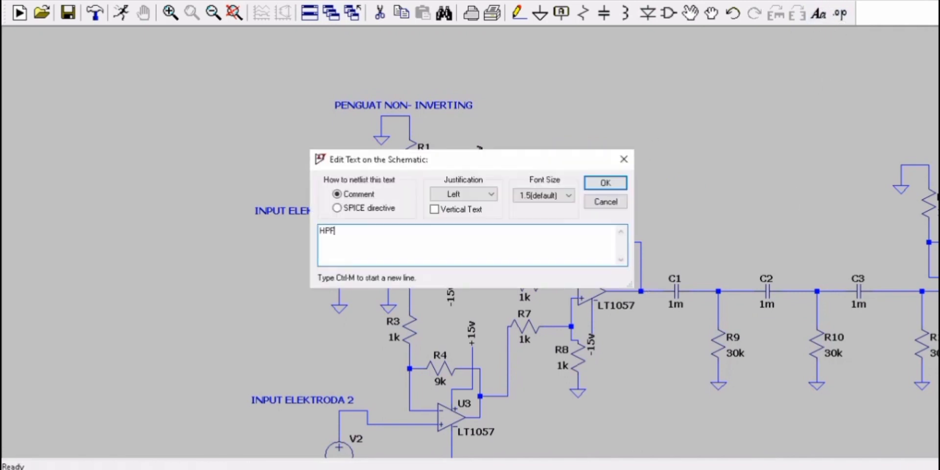
pyautogui.write(' AKTIF')
pyautogui.press('Return')
pyautogui.click(752, 250)
# Add the comment text "PENGUAT NON-INVERTING" below the U3 amplifier stage.
pyautogui.moveTo(752, 250); pyautogui.dragTo(772, 94)
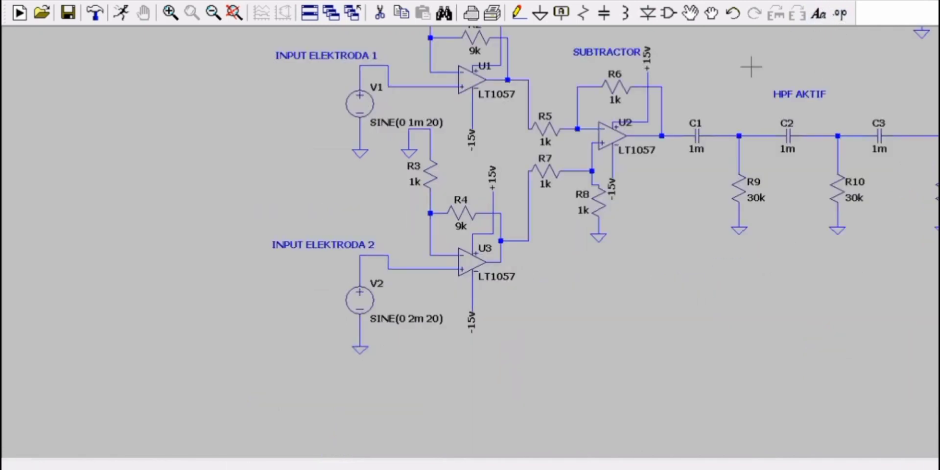
pyautogui.moveTo(693, 224); pyautogui.dragTo(619, 211)
pyautogui.write('t')
pyautogui.write('PENGUAT NON')
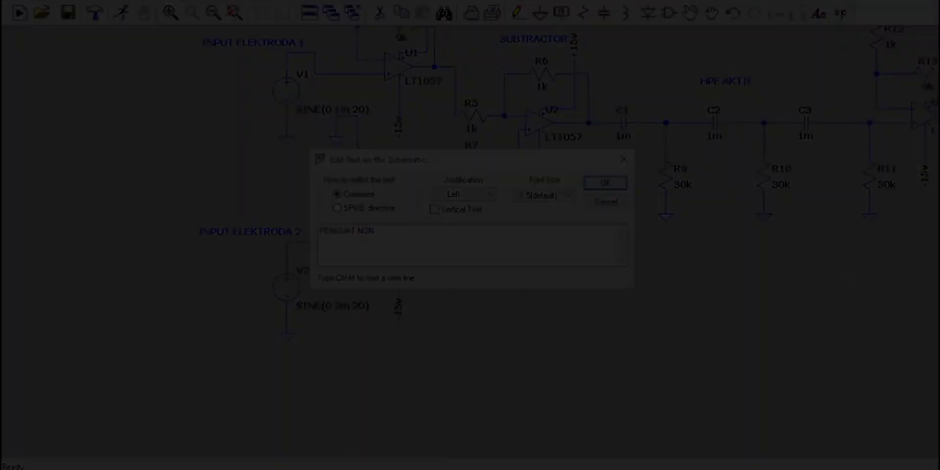
pyautogui.write('-INVERTING')
pyautogui.press('Return')
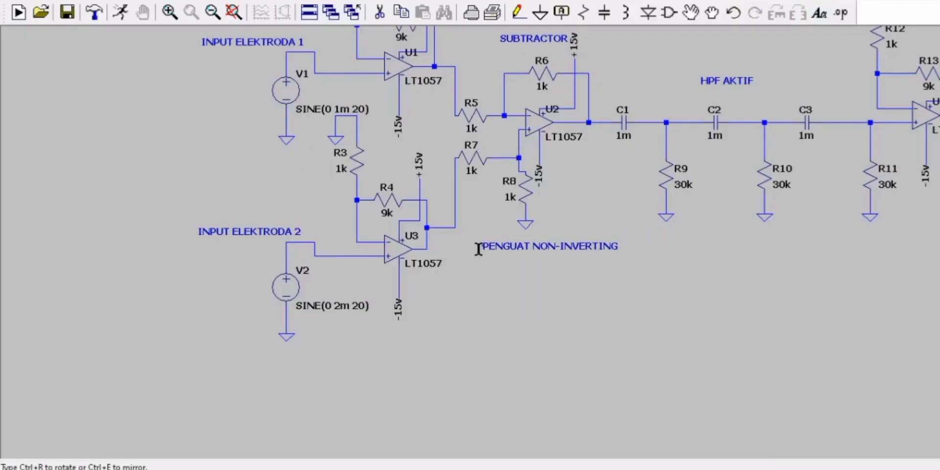
pyautogui.click(342, 343)
pyautogui.rightClick(627, 113)
pyautogui.click(597, 328)
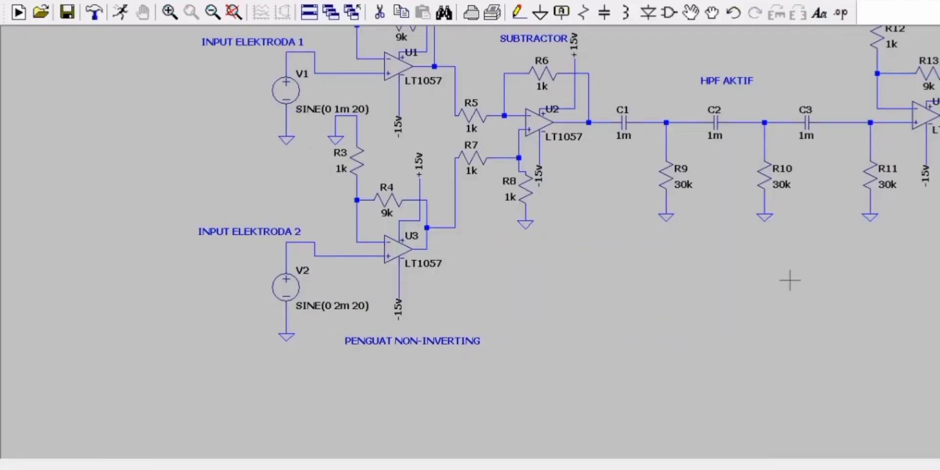
# Add the comment text "LPF AKTIF" above R14 in the low-pass section.
pyautogui.moveTo(790, 280); pyautogui.dragTo(415, 370)
pyautogui.write('tLPF AK')
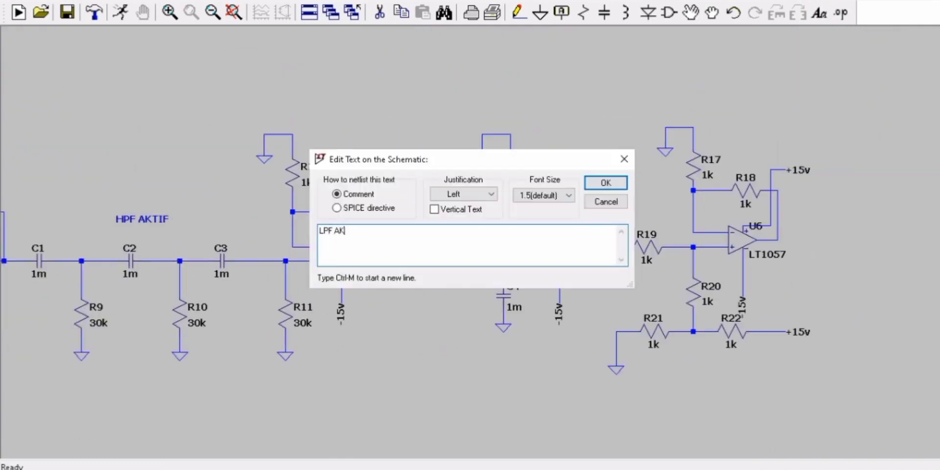
pyautogui.write('TIF')
pyautogui.press('Return')
pyautogui.click(424, 213)
# Add the comment text "LEVEL SHIFTER" below resistors R21 and R22.
pyautogui.moveTo(758, 363); pyautogui.dragTo(505, 311)
pyautogui.click(821, 13)
pyautogui.write('LEB')
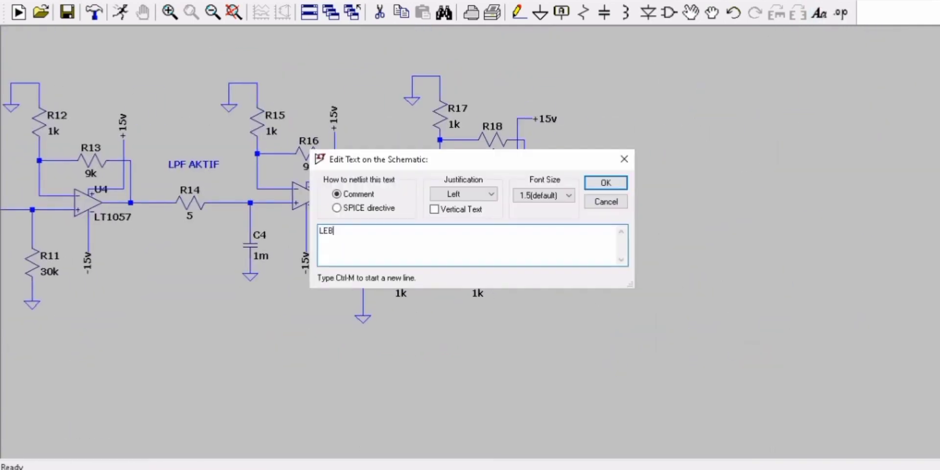
pyautogui.press('BackSpace')
pyautogui.write('VEL SHIFTER')
pyautogui.press('Return')
pyautogui.click(415, 324)
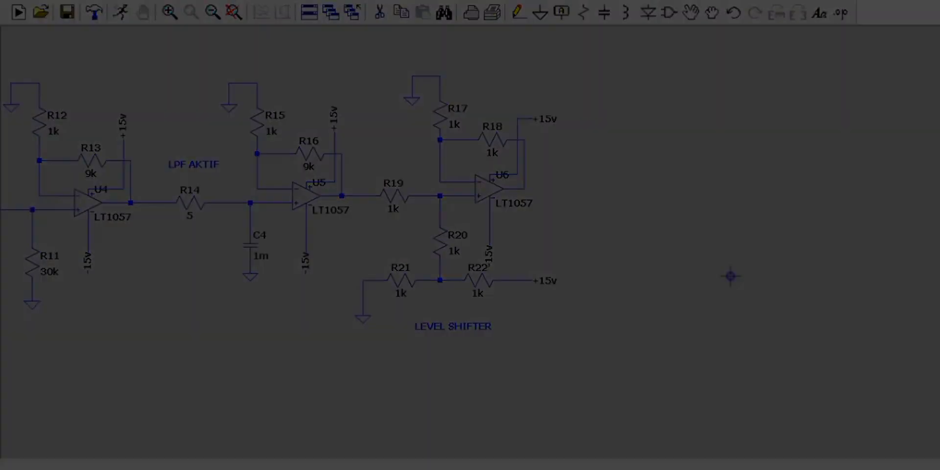
pyautogui.scroll(-4, 339, 338)
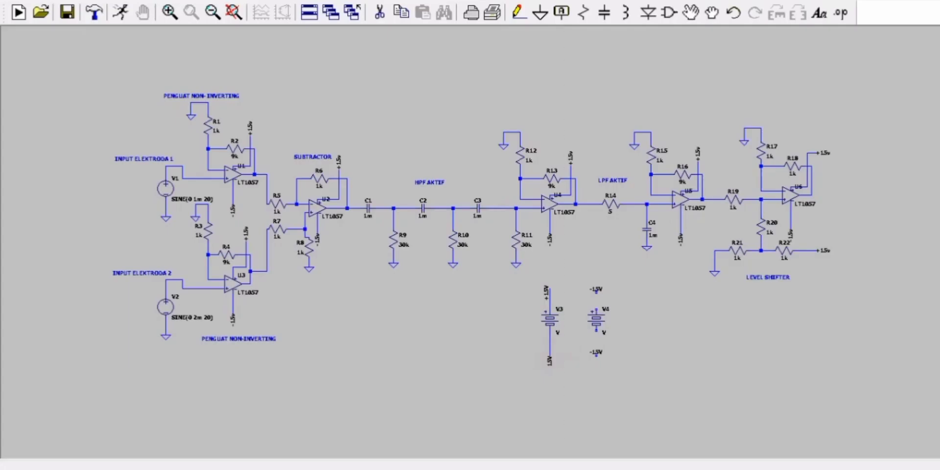
# Draw a wire through source V4 to connect its two terminals to the -15V labels above and below it.
pyautogui.click(596, 293)
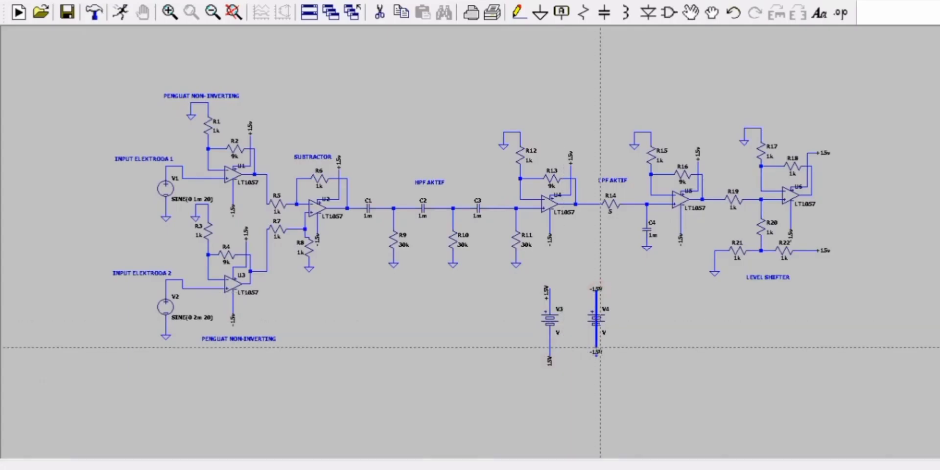
pyautogui.click(597, 348)
# Run a transient simulation with stop time 2, save start 0, maximum timestep 0.001 and external DC supplies starting at 0V.
pyautogui.click(120, 12)
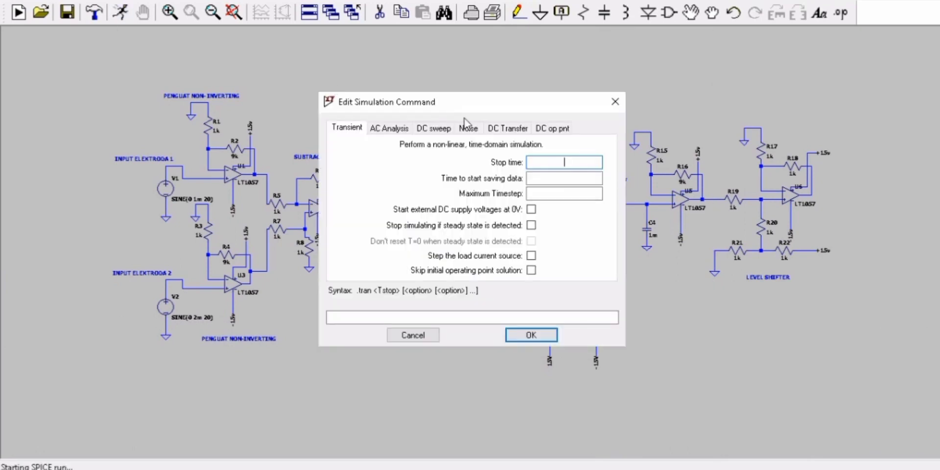
pyautogui.write('2')
pyautogui.press('Tab')
pyautogui.write('0')
pyautogui.click(574, 194)
pyautogui.write('0.001')
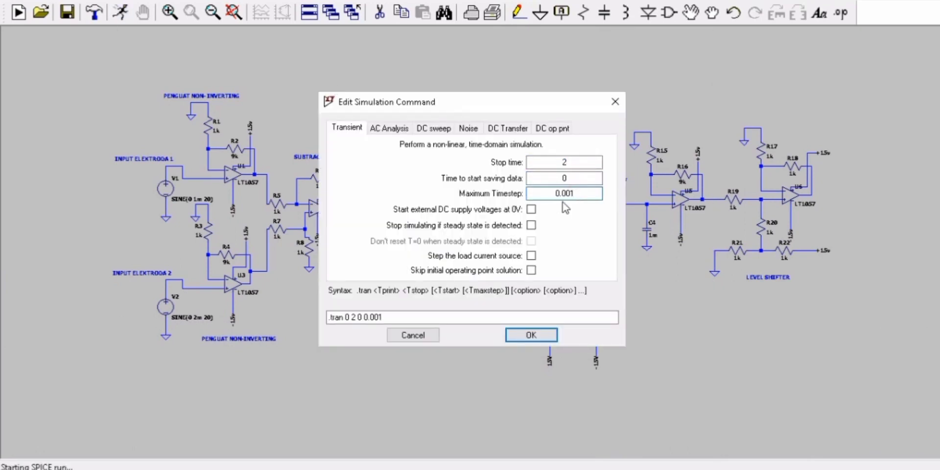
pyautogui.click(532, 209)
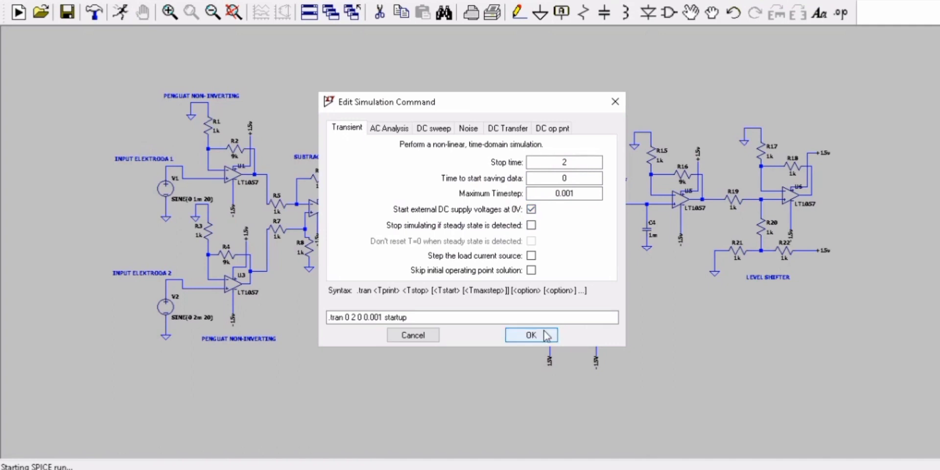
pyautogui.click(538, 336)
# Plot the electrode 1 input voltage at U1, and plot the electrode 2 input voltage at U3 in a new plot pane.
pyautogui.click(344, 326)
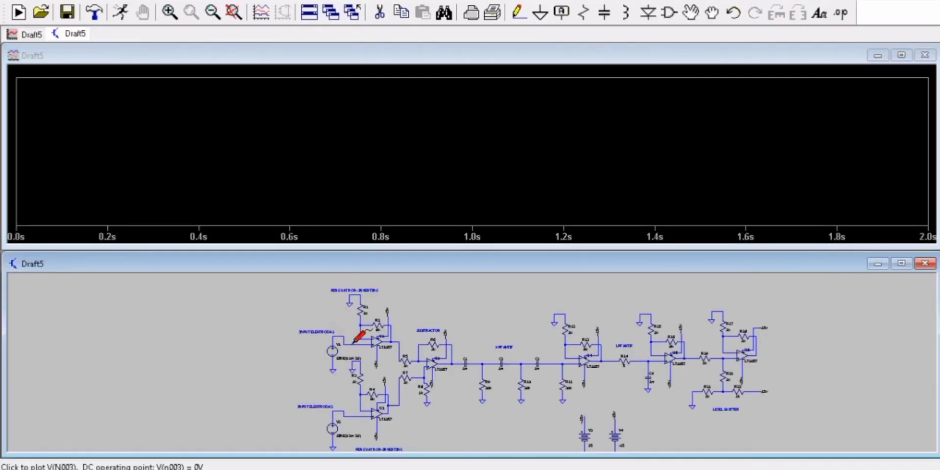
pyautogui.click(351, 342)
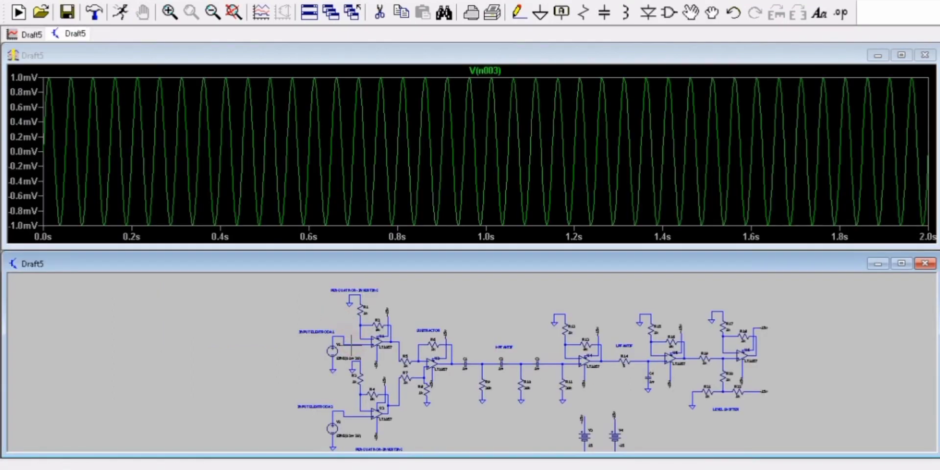
pyautogui.rightClick(422, 148)
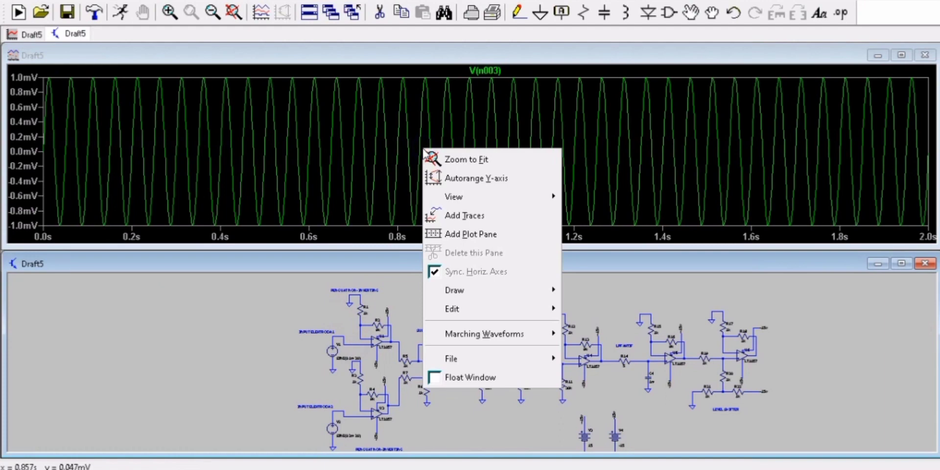
pyautogui.click(463, 232)
pyautogui.click(447, 110)
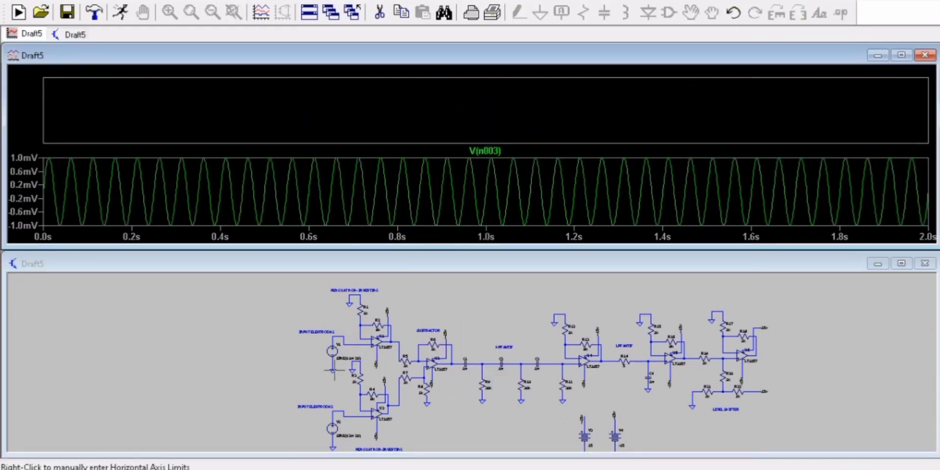
pyautogui.click(343, 387)
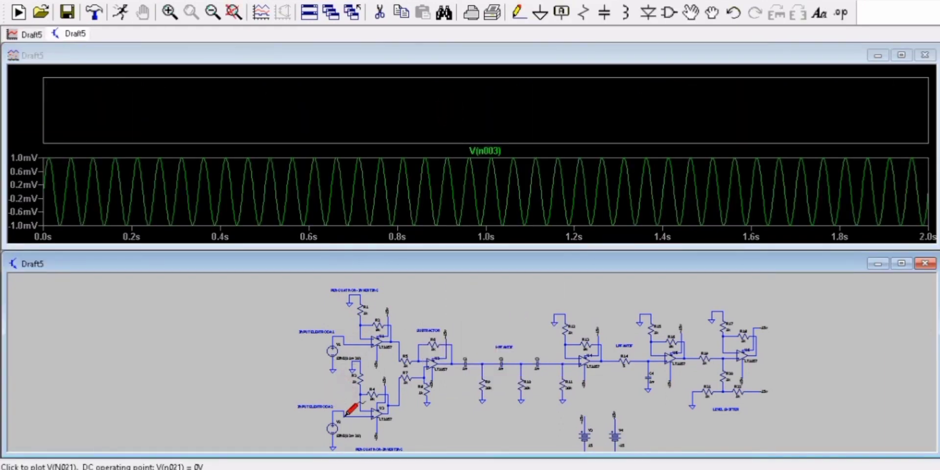
pyautogui.click(347, 414)
# Add a third plot pane and plot the output voltage of the non-inverting amplifier U1 in it.
pyautogui.rightClick(253, 288)
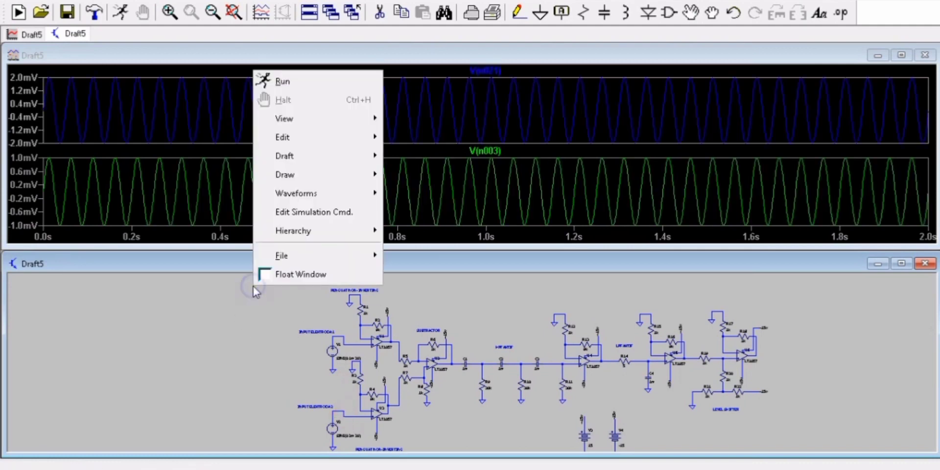
pyautogui.rightClick(484, 98)
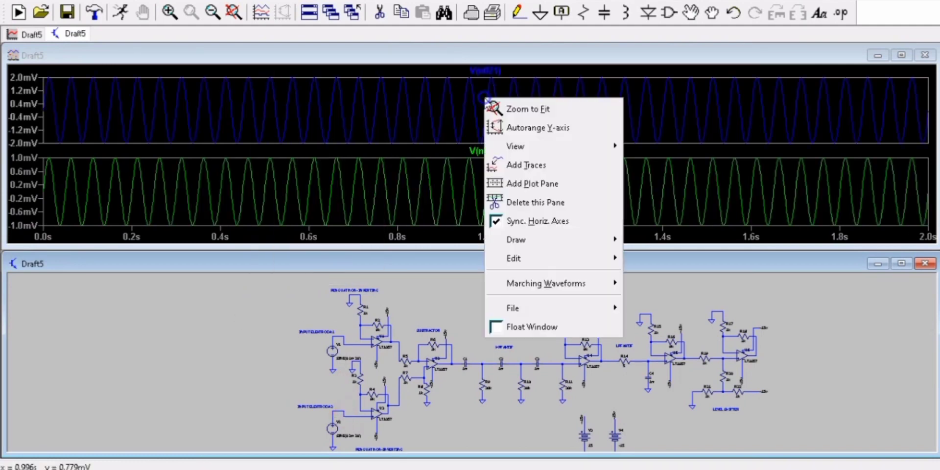
pyautogui.click(519, 189)
pyautogui.click(506, 98)
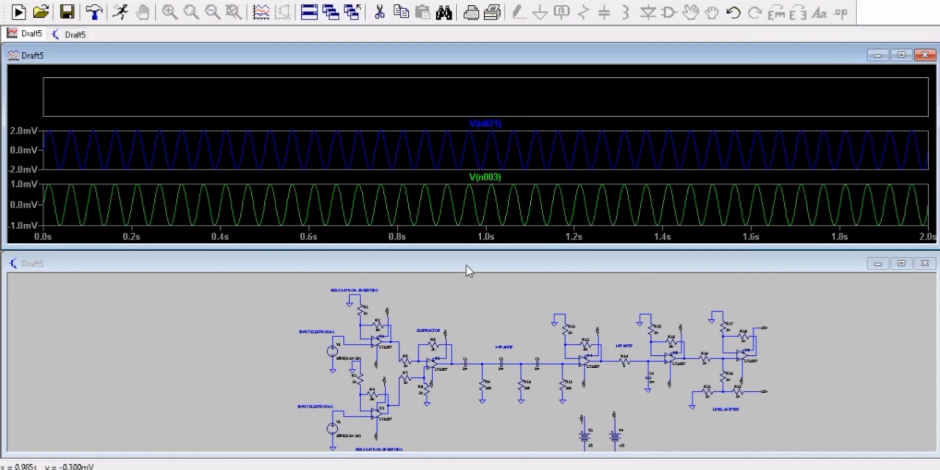
pyautogui.click(449, 290)
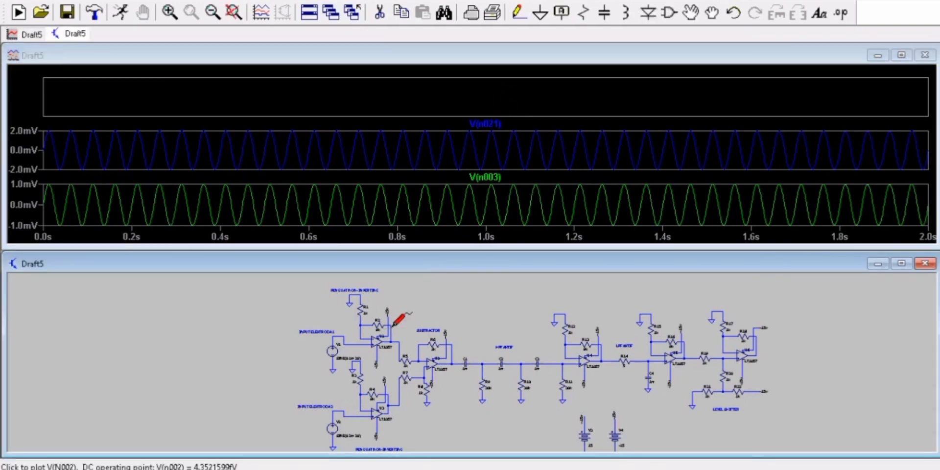
pyautogui.click(393, 325)
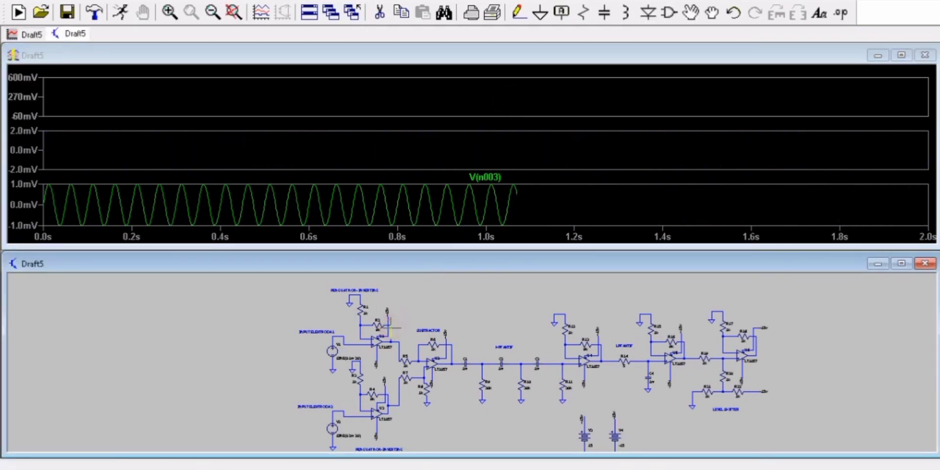
# Add a fourth plot pane and plot the output voltage of the non-inverting amplifier U3 in it.
pyautogui.rightClick(446, 94)
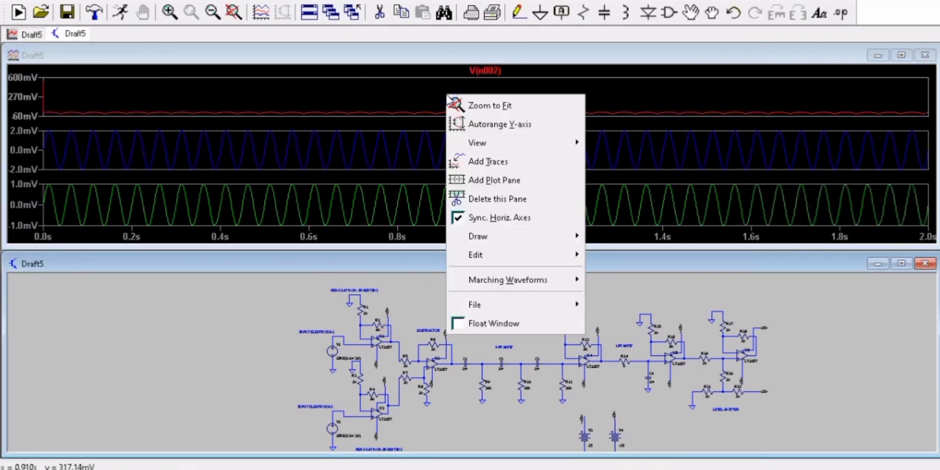
pyautogui.click(497, 184)
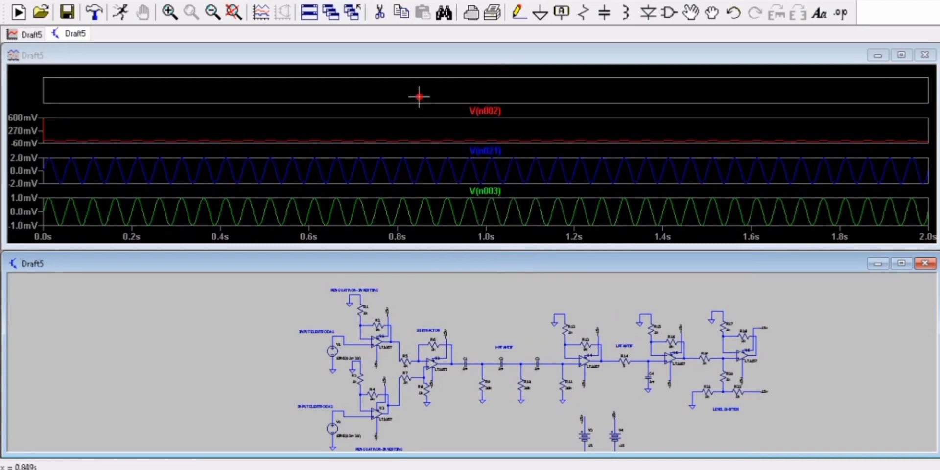
pyautogui.click(387, 394)
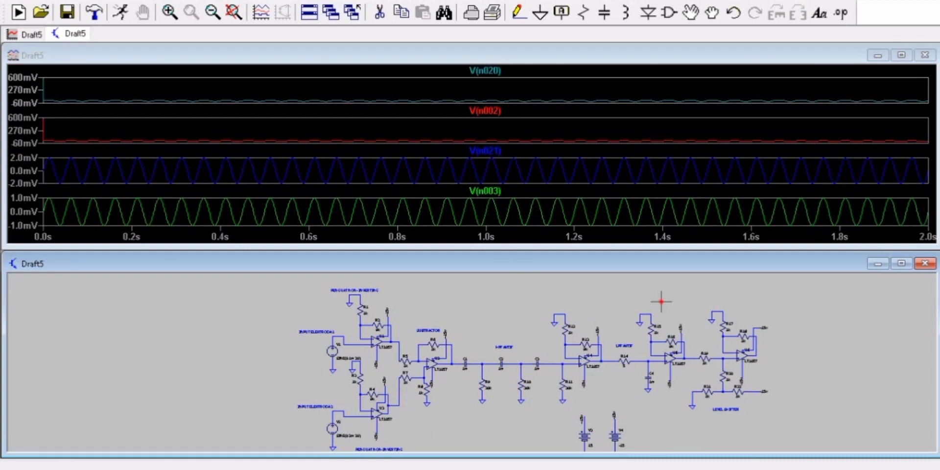
# Maximize the waveform window and zoom the four traces to about 40–190 ms to compare the inputs with the amplifier outputs.
pyautogui.click(896, 56)
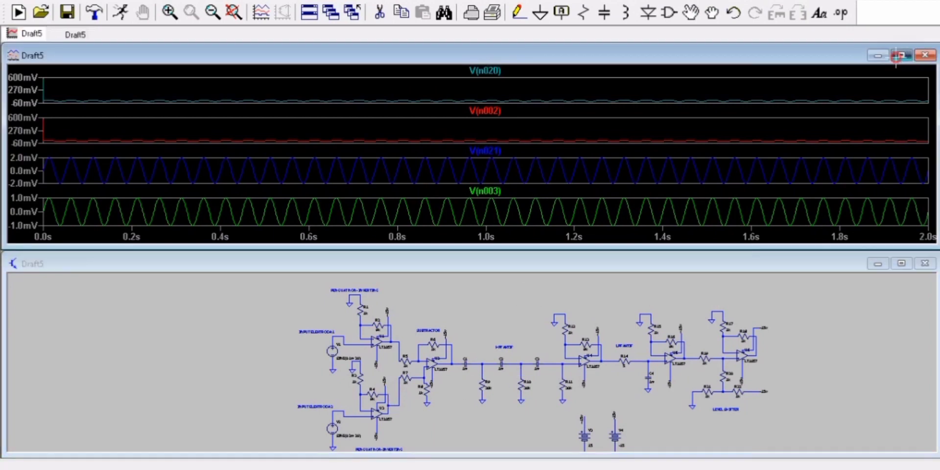
pyautogui.click(897, 56)
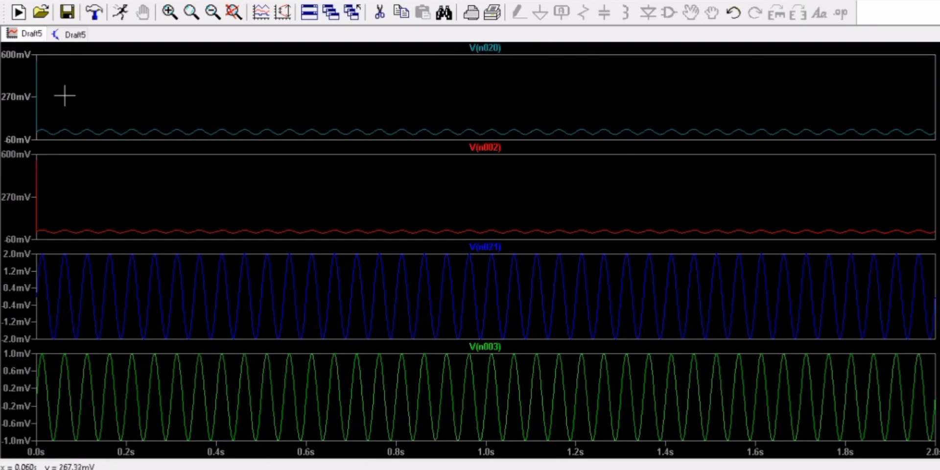
pyautogui.moveTo(48, 56)
pyautogui.mouseDown()
pyautogui.moveTo(98, 90)
pyautogui.moveTo(301, 336)
pyautogui.moveTo(305, 408)
pyautogui.mouseUp()
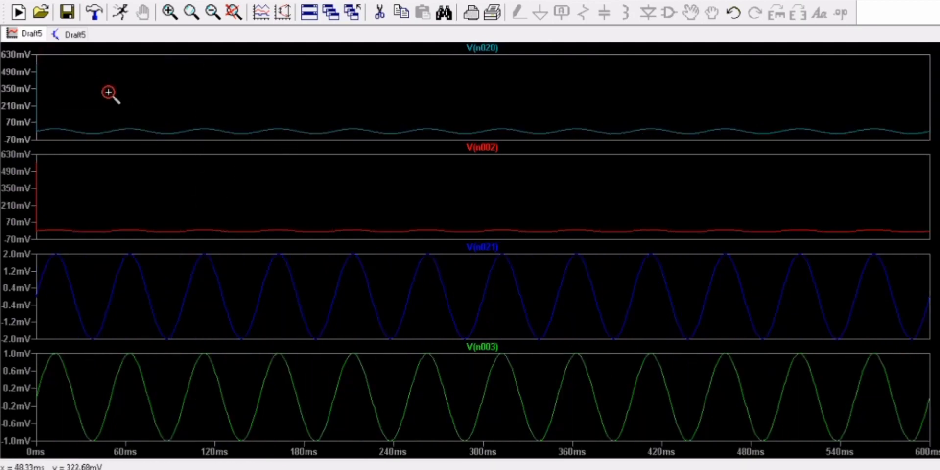
pyautogui.moveTo(111, 94); pyautogui.dragTo(305, 386)
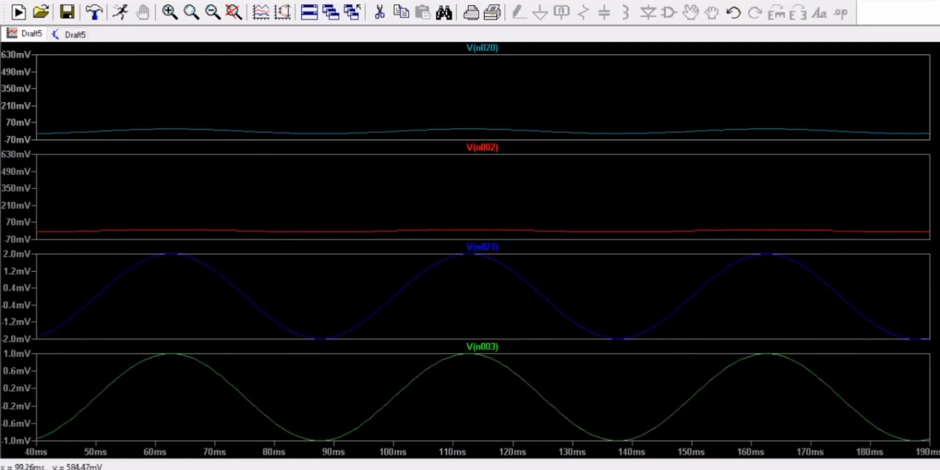
pyautogui.rightClick(489, 46)
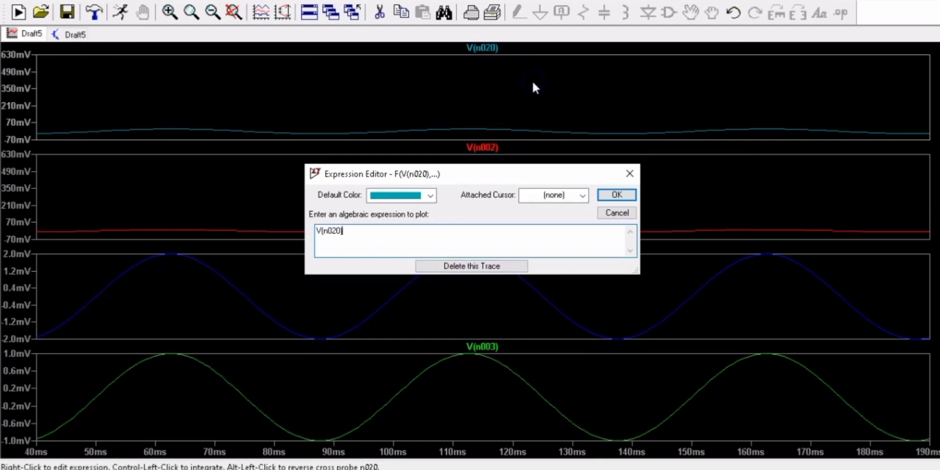
pyautogui.click(617, 213)
# Rerun the simulation from the schematic and plot the output voltage of the subtractor U2.
pyautogui.click(68, 35)
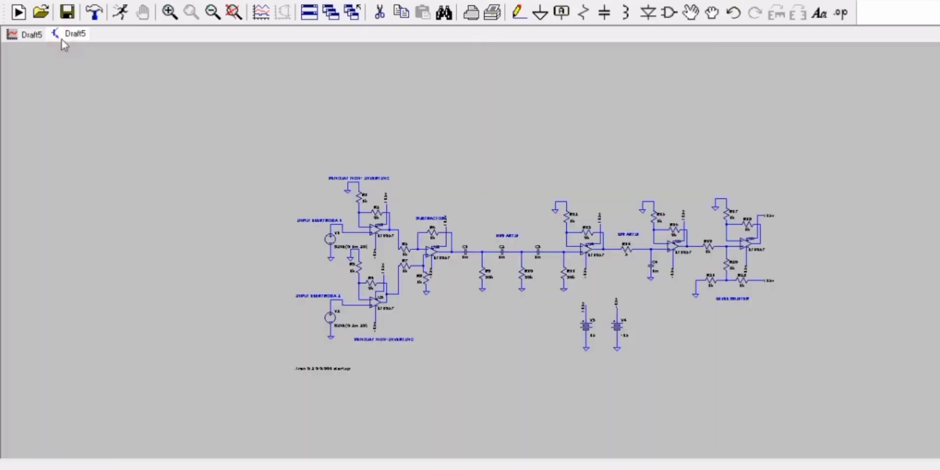
pyautogui.click(118, 15)
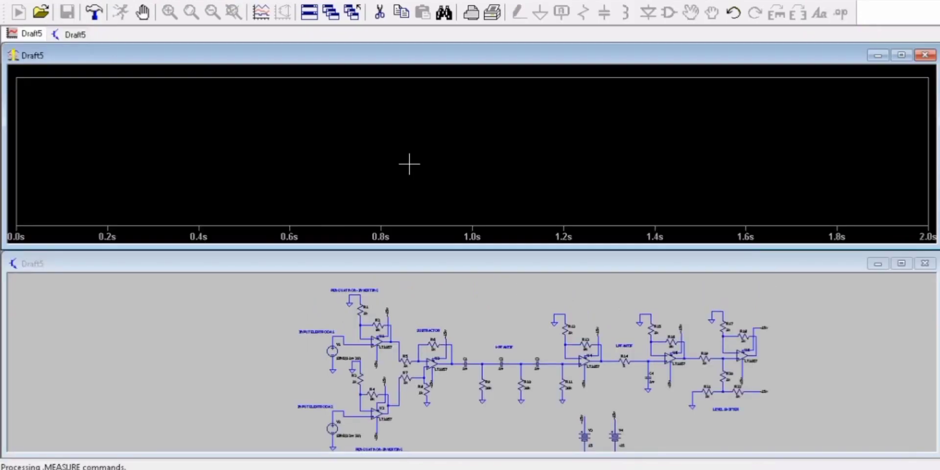
pyautogui.click(455, 343)
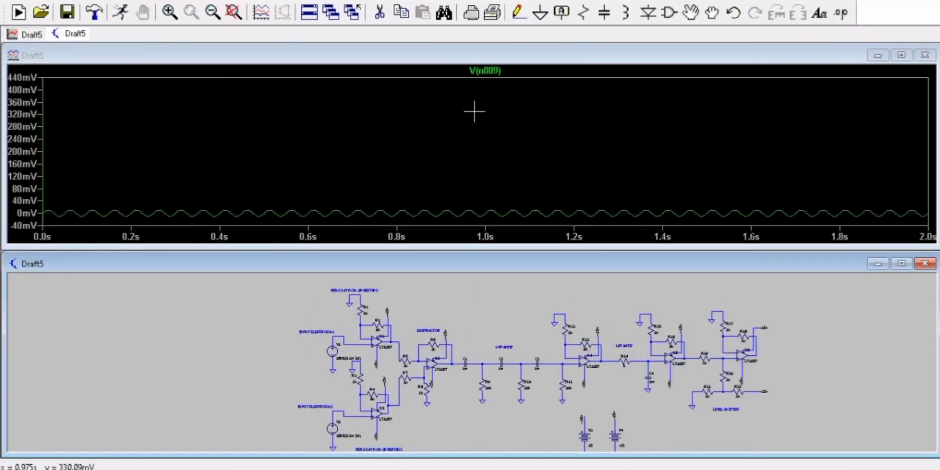
# Add a plot pane and plot in it the high-pass node after C3 together with the U4 output voltage.
pyautogui.rightClick(473, 126)
pyautogui.click(514, 208)
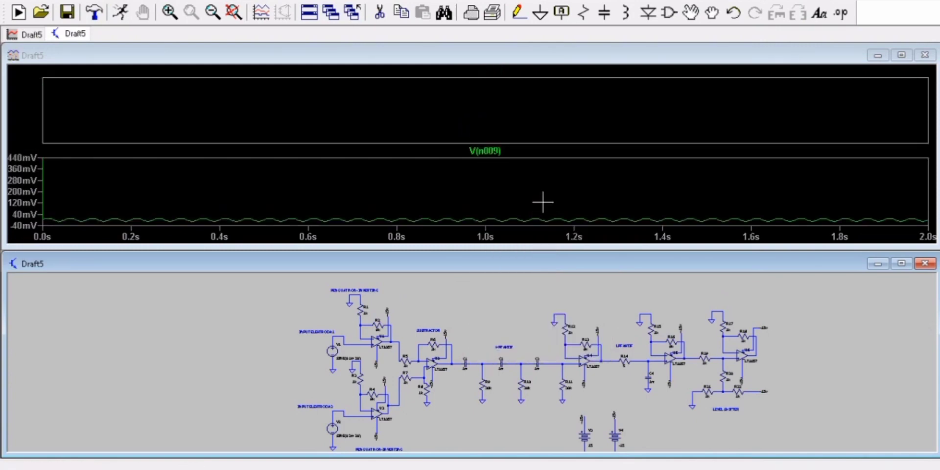
pyautogui.click(530, 115)
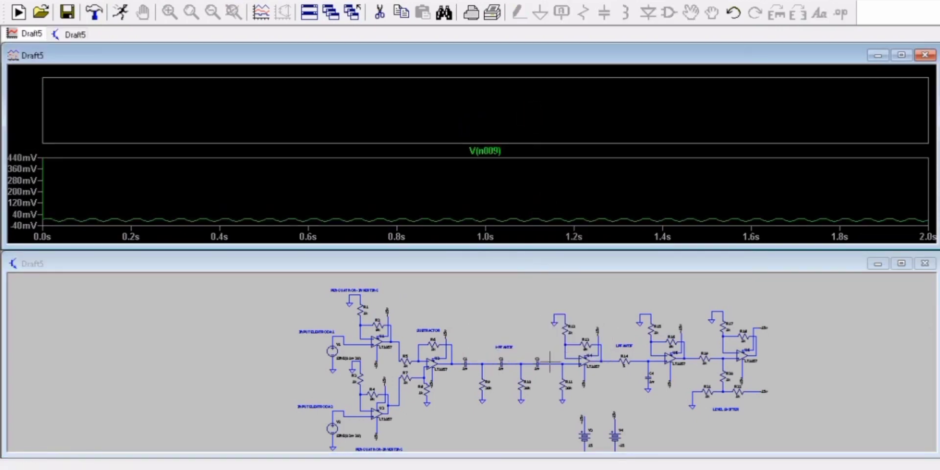
pyautogui.click(531, 343)
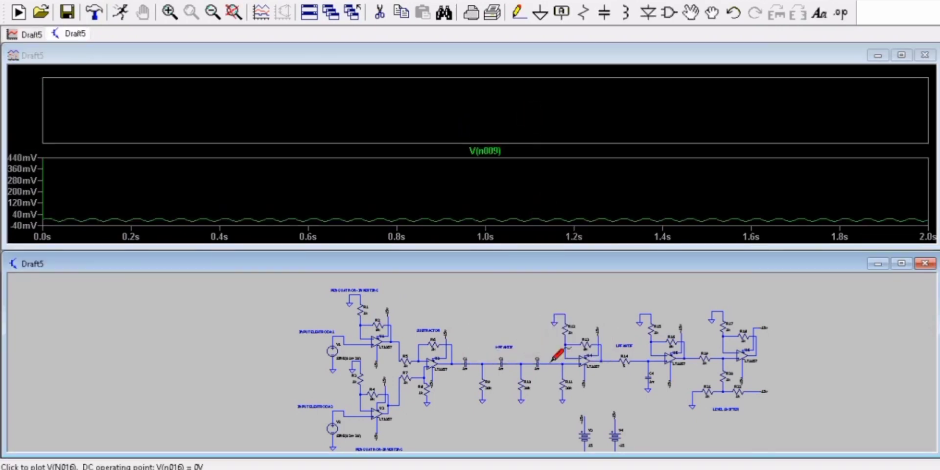
pyautogui.click(552, 362)
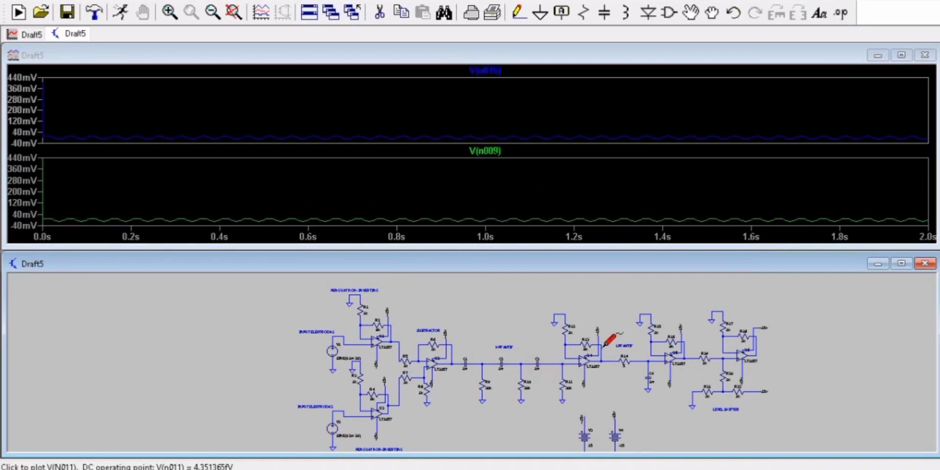
pyautogui.click(603, 347)
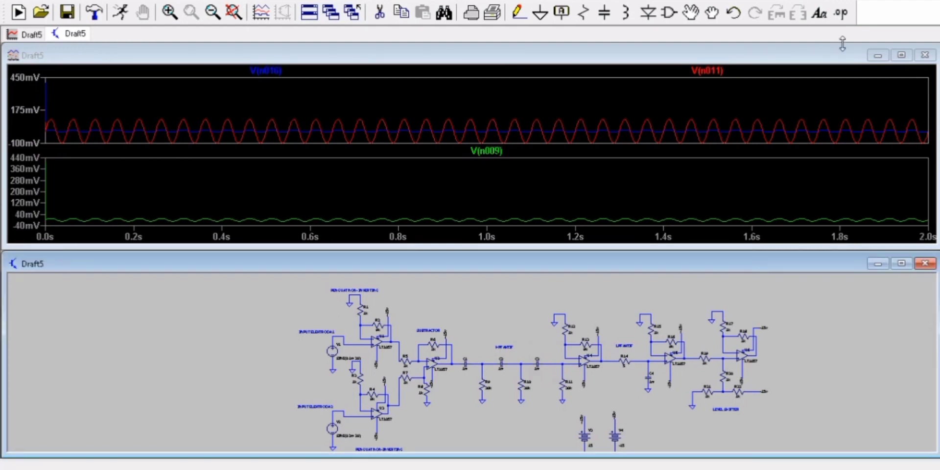
# Maximize the waveform window and zoom into roughly the first 0.6 s of the subtractor and high-pass stage traces.
pyautogui.click(899, 56)
pyautogui.click(899, 55)
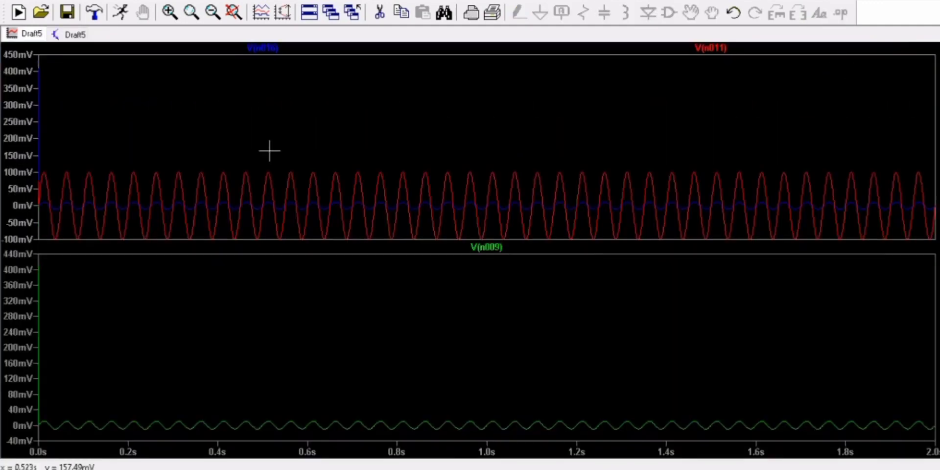
pyautogui.moveTo(58, 72); pyautogui.dragTo(326, 458)
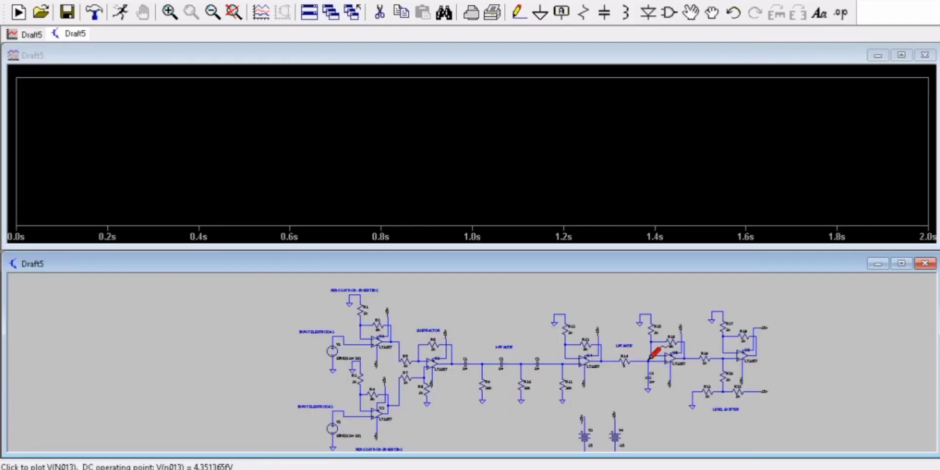
# Plot the low-pass node between R14 and C4, and view the U5 output together with the level-shifter node between R19 and R20.
pyautogui.click(650, 359)
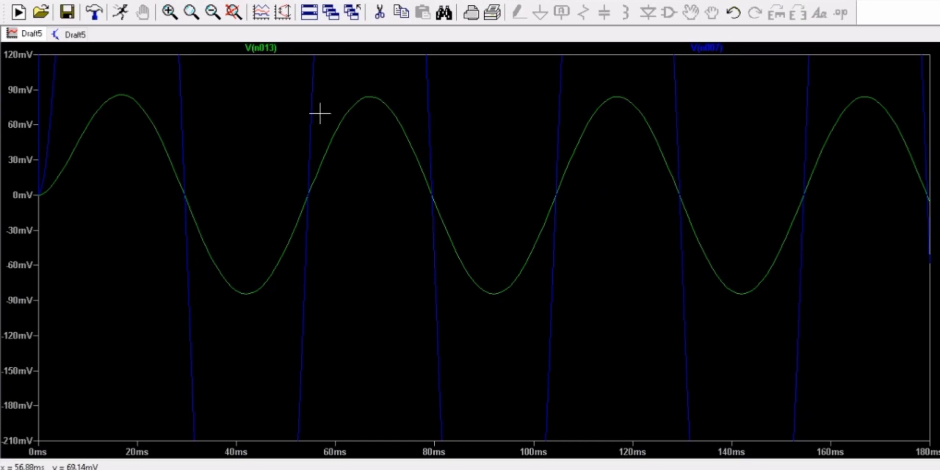
pyautogui.rightClick(266, 129)
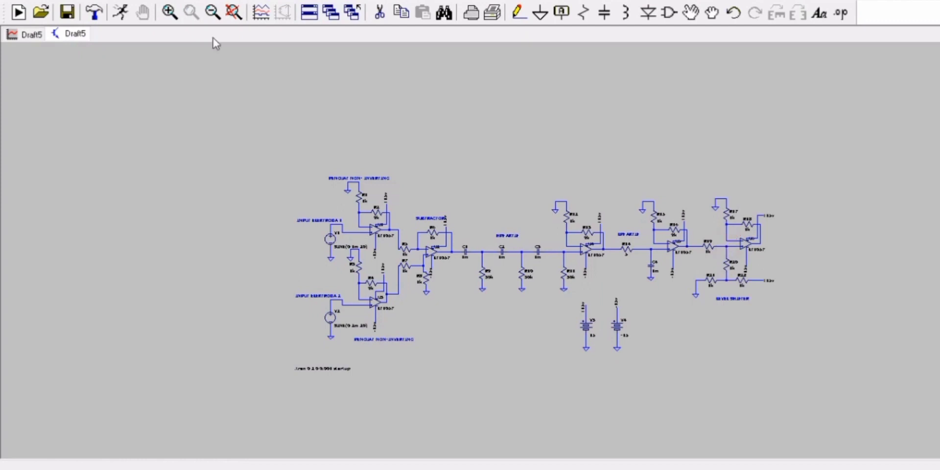
pyautogui.click(38, 36)
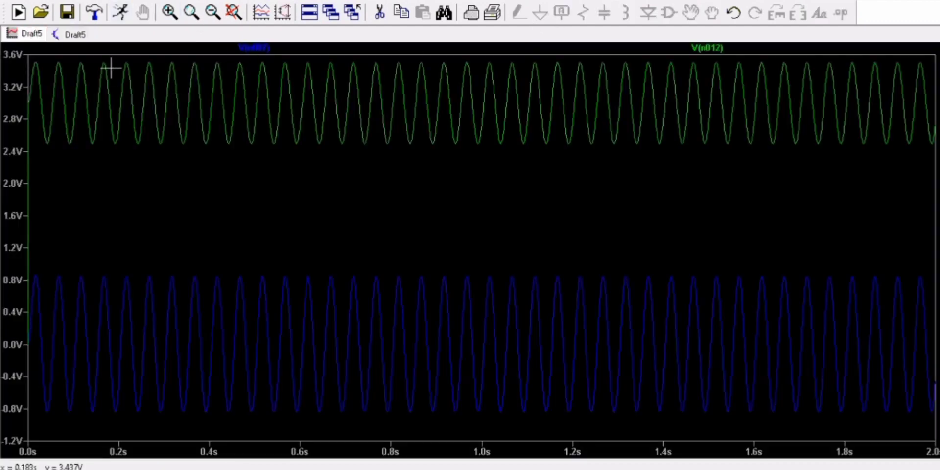
# Zoom into roughly the first 840 ms of the U5 output and level-shifter node traces and check them against the schematic.
pyautogui.moveTo(53, 59)
pyautogui.mouseDown()
pyautogui.moveTo(298, 304)
pyautogui.moveTo(382, 413)
pyautogui.mouseUp()
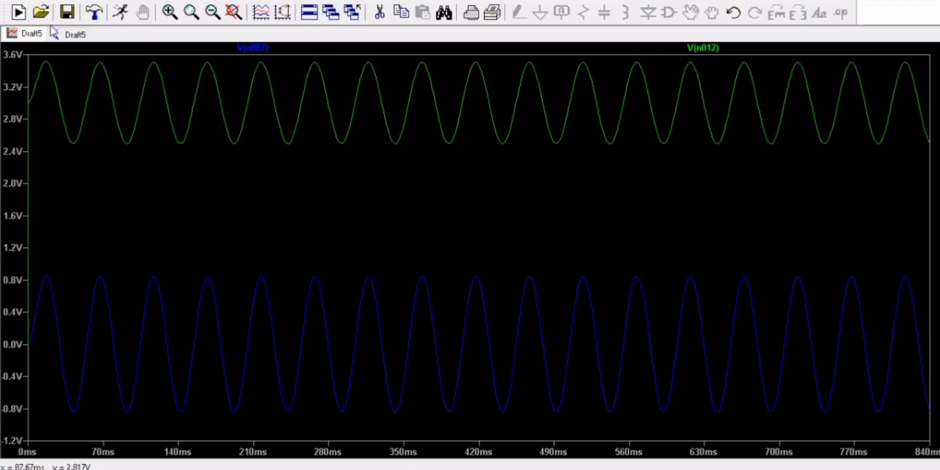
pyautogui.click(72, 33)
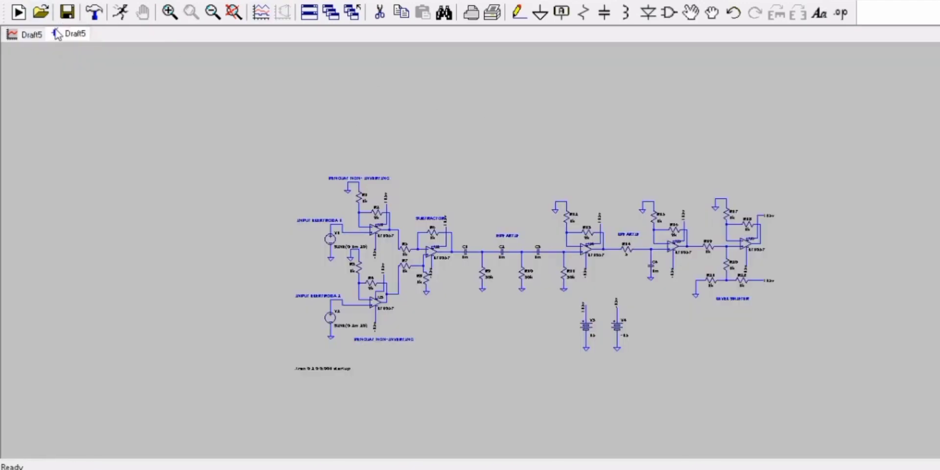
pyautogui.click(26, 35)
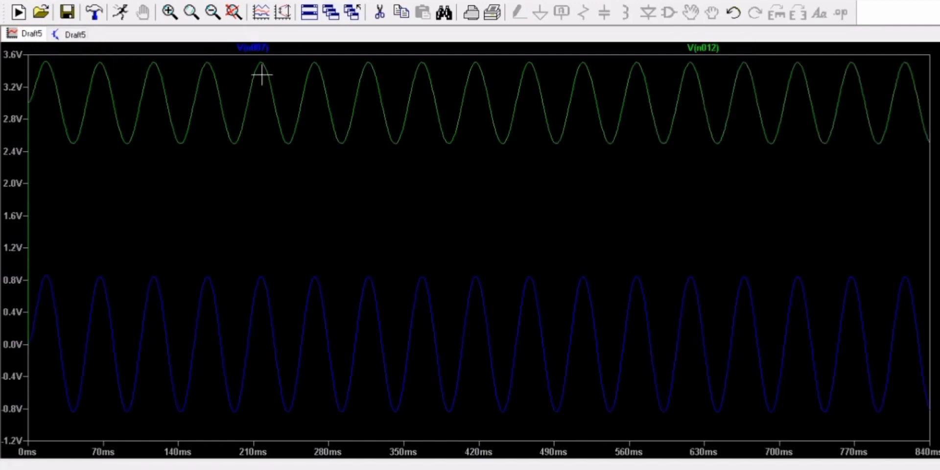
# Rerun the simulation from the schematic and plot the U6 output voltage in a separate pane above the level-shifter node trace.
pyautogui.click(82, 35)
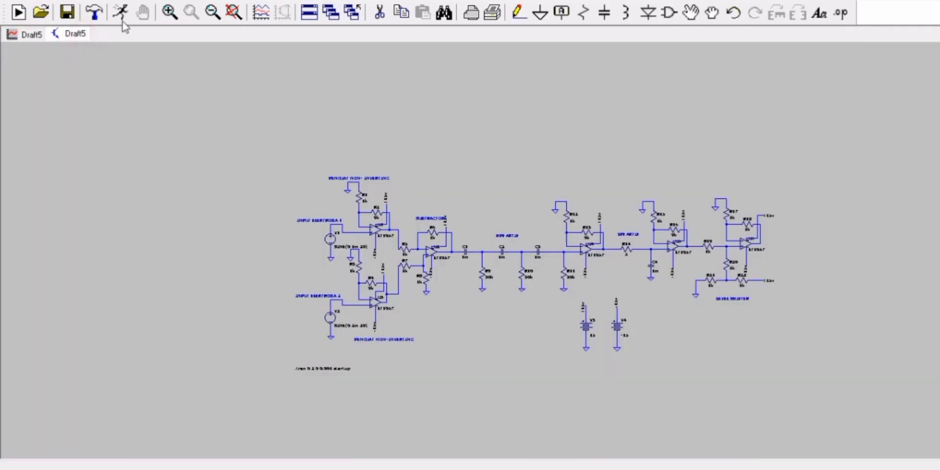
pyautogui.click(119, 13)
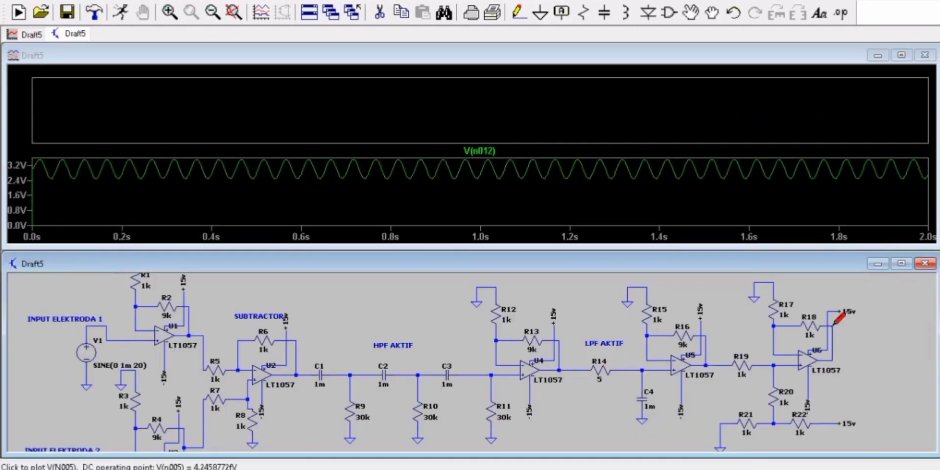
pyautogui.click(832, 327)
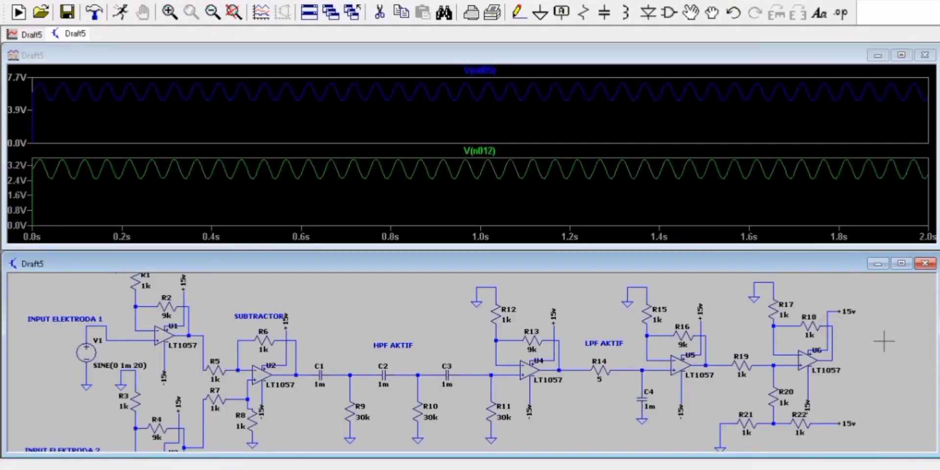
# Zoom the U6 output and level-shifter node traces into the range from about 50 ms to 180 ms.
pyautogui.click(674, 85)
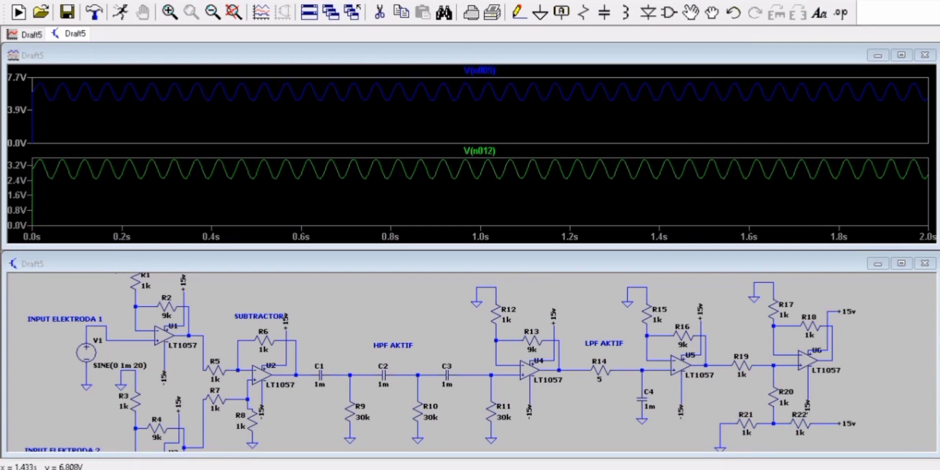
pyautogui.moveTo(48, 82); pyautogui.dragTo(258, 212)
pyautogui.moveTo(116, 83); pyautogui.dragTo(309, 222)
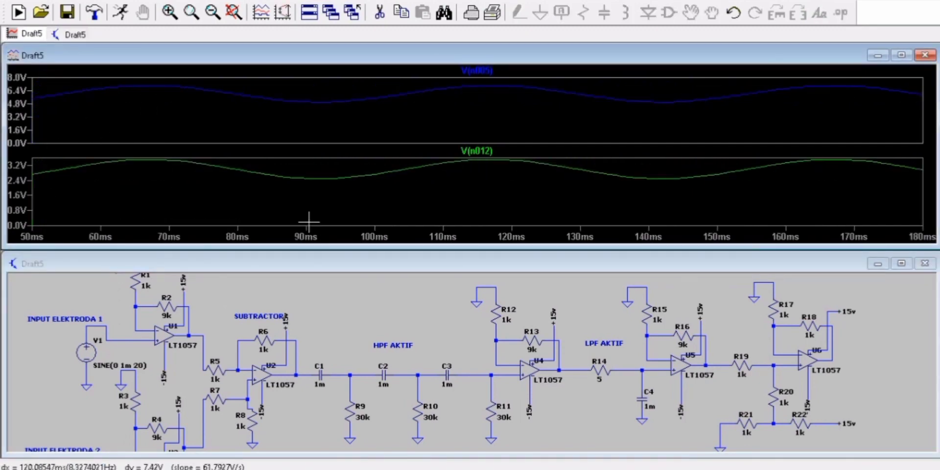